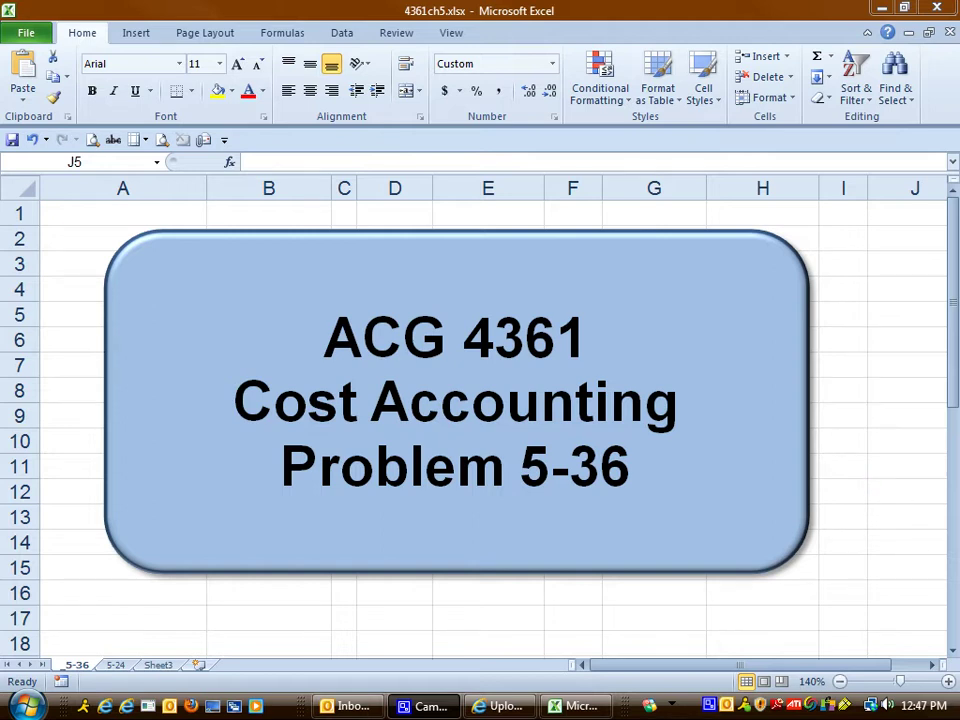
Scroll down to bring the cost table into view
{"action": "left_click", "coordinate": [857, 459]}
{"action": "left_click_drag", "start_coordinate": [720, 665], "coordinate": [692, 666]}
{"action": "left_click", "coordinate": [692, 634]}
{"action": "scroll", "coordinate": [692, 634], "scroll_direction": "down", "scroll_amount": 5}
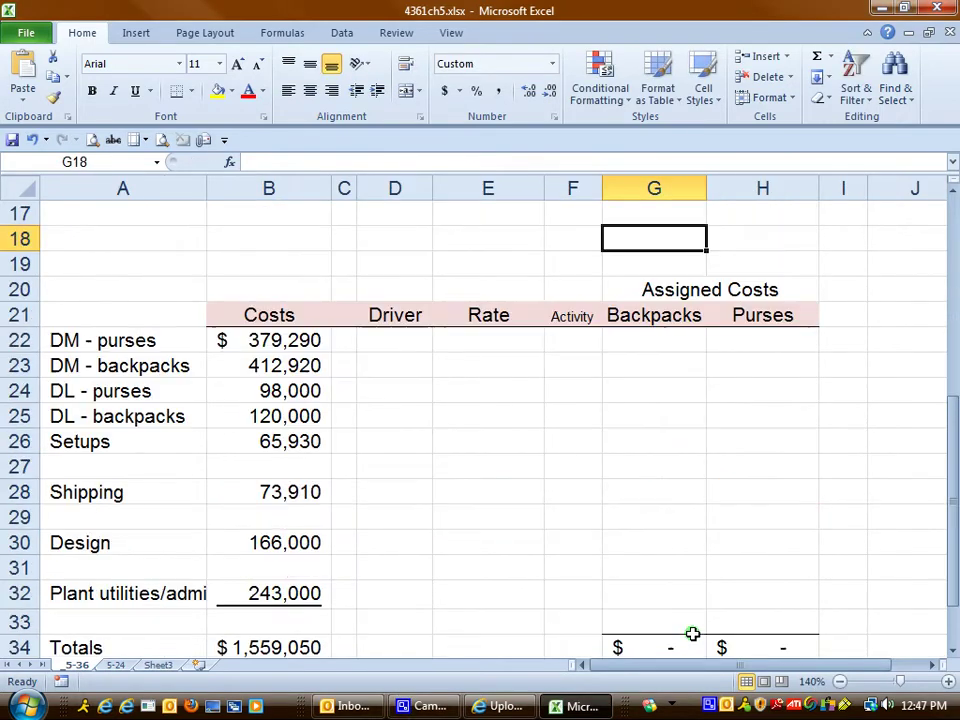
{"action": "scroll", "coordinate": [692, 632], "scroll_direction": "down", "scroll_amount": 3}
{"action": "scroll", "coordinate": [692, 630], "scroll_direction": "up", "scroll_amount": 3}
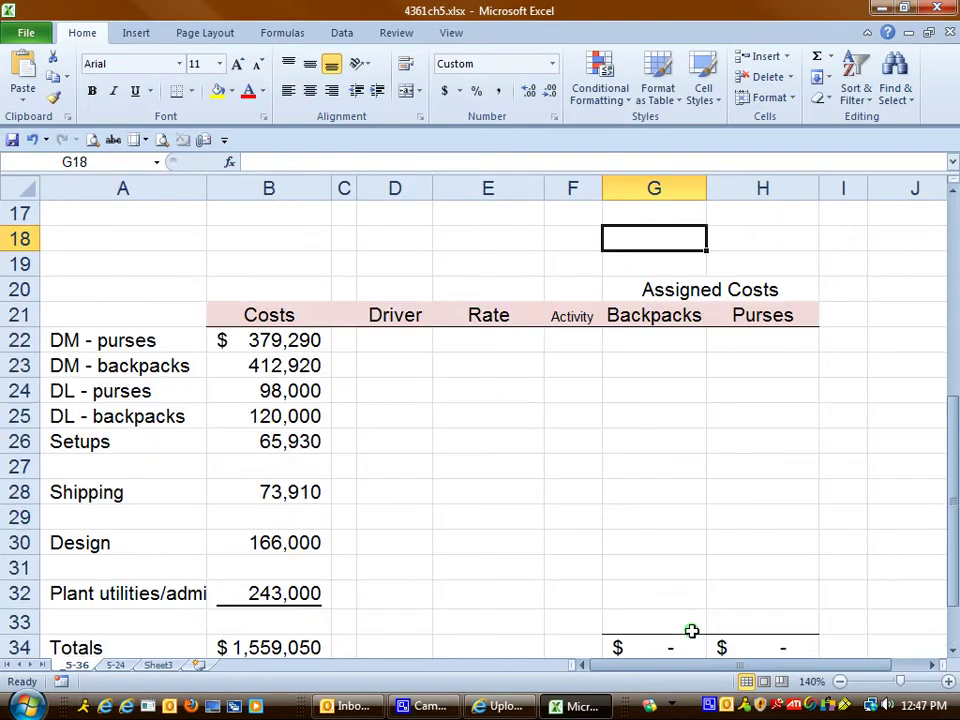
Delete the two blank rows above the table, then check B32's SUM total of $1,559,050
{"action": "left_click", "coordinate": [510, 292]}
{"action": "left_click_drag", "start_coordinate": [38, 231], "coordinate": [43, 257]}
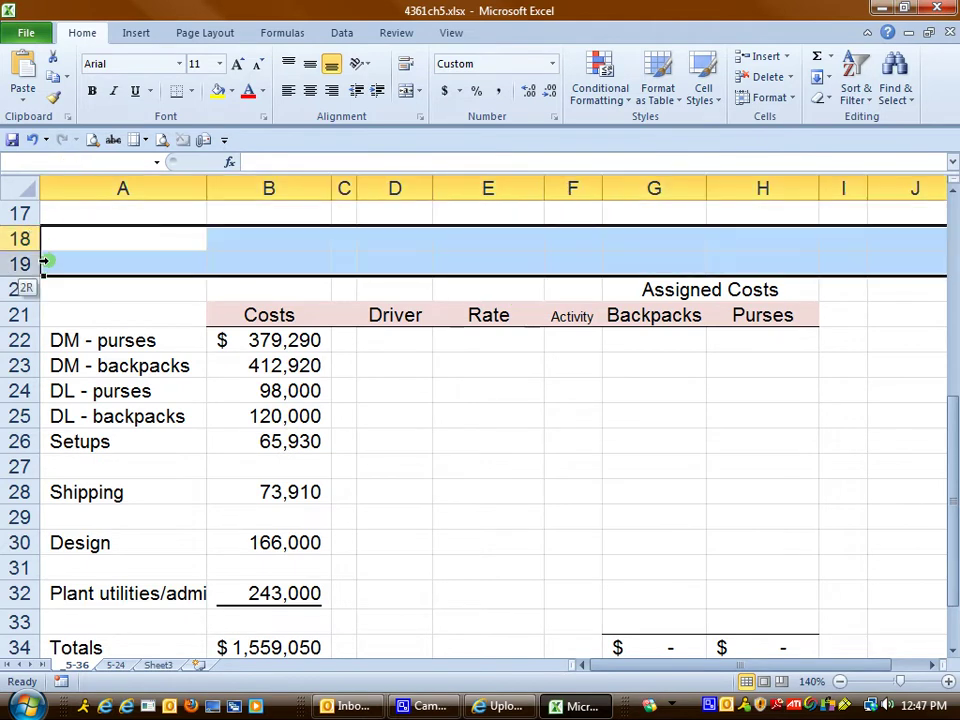
{"action": "right_click", "coordinate": [143, 262]}
{"action": "left_click", "coordinate": [185, 401]}
{"action": "left_click", "coordinate": [405, 388]}
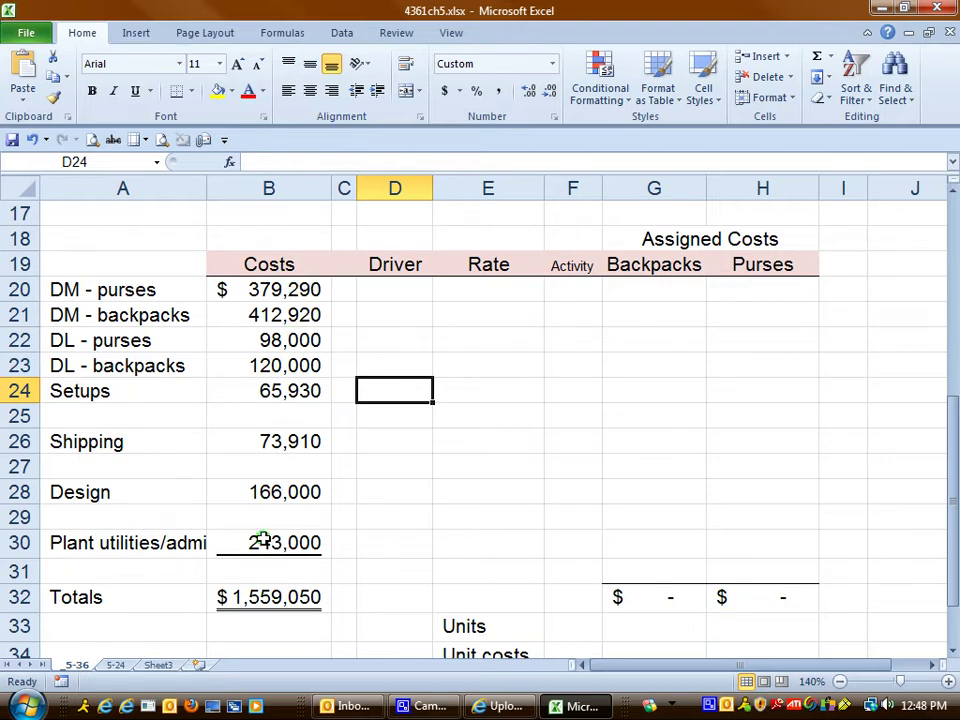
{"action": "left_click", "coordinate": [246, 596]}
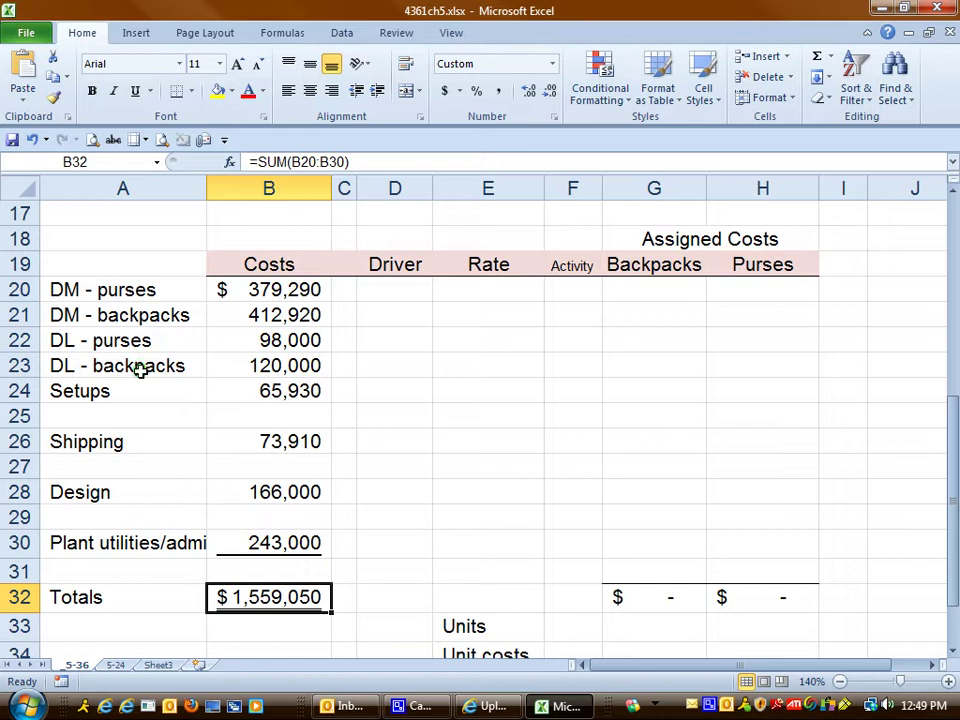
{"action": "left_click", "coordinate": [128, 340]}
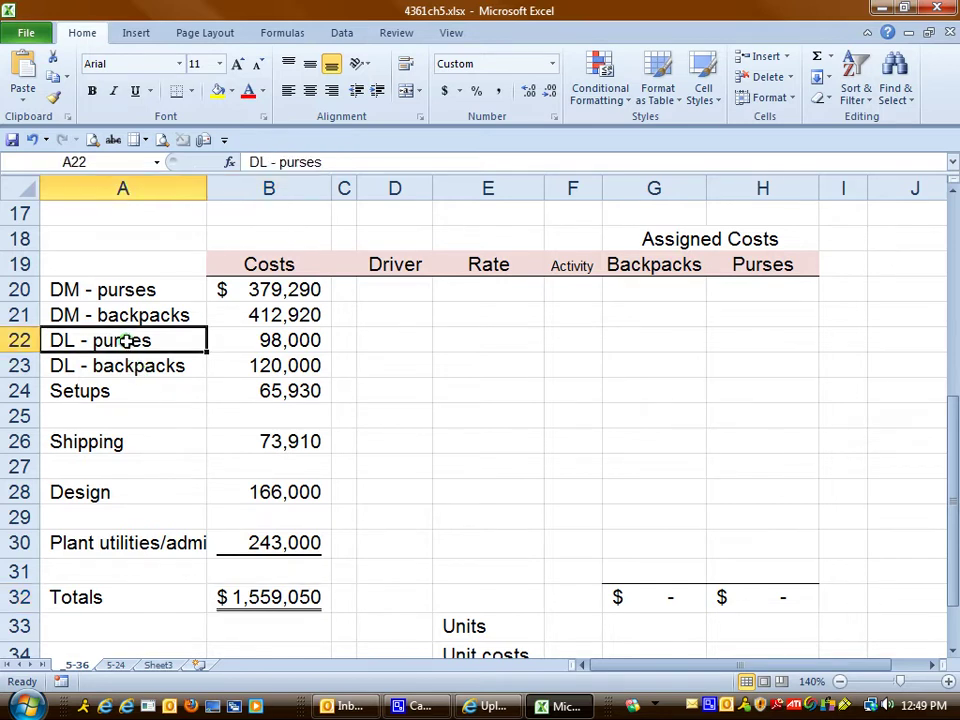
{"action": "left_click", "coordinate": [136, 368]}
{"action": "left_click", "coordinate": [150, 341]}
{"action": "left_click", "coordinate": [156, 368]}
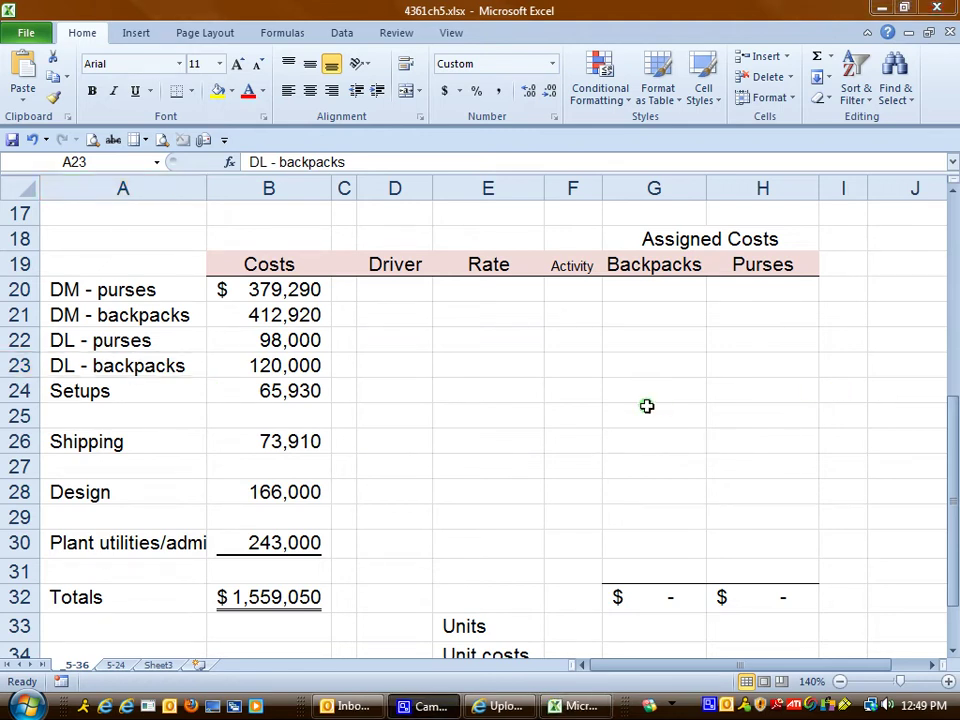
{"action": "left_click", "coordinate": [139, 289]}
{"action": "mouse_move", "coordinate": [161, 287]}
{"action": "left_mouse_down"}
{"action": "mouse_move", "coordinate": [184, 350]}
{"action": "mouse_move", "coordinate": [285, 368]}
{"action": "left_mouse_up"}
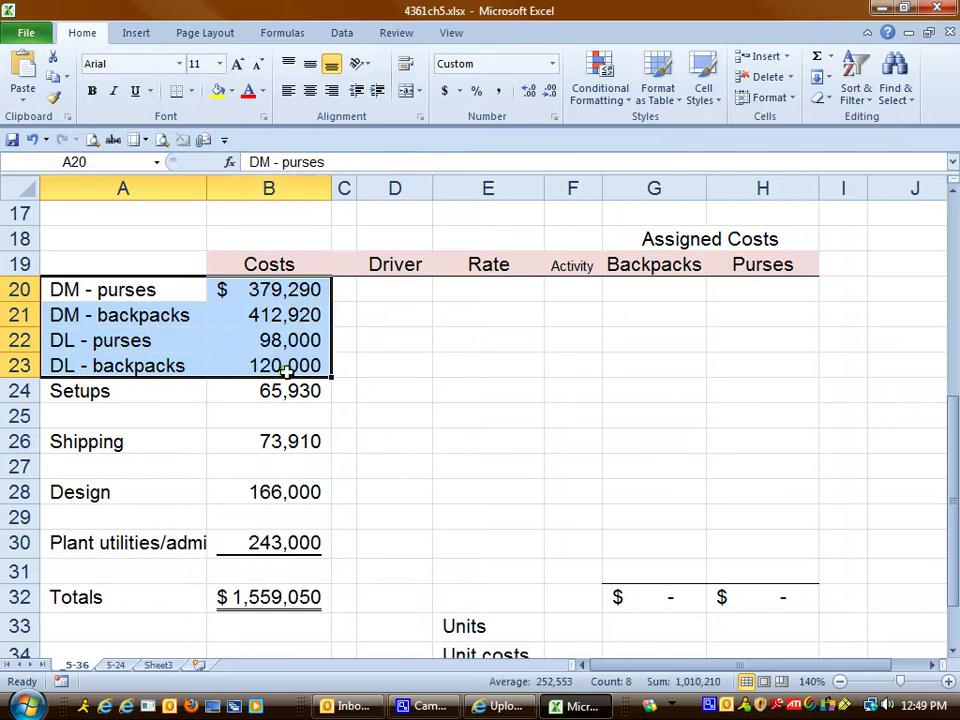
{"action": "left_click", "coordinate": [292, 367]}
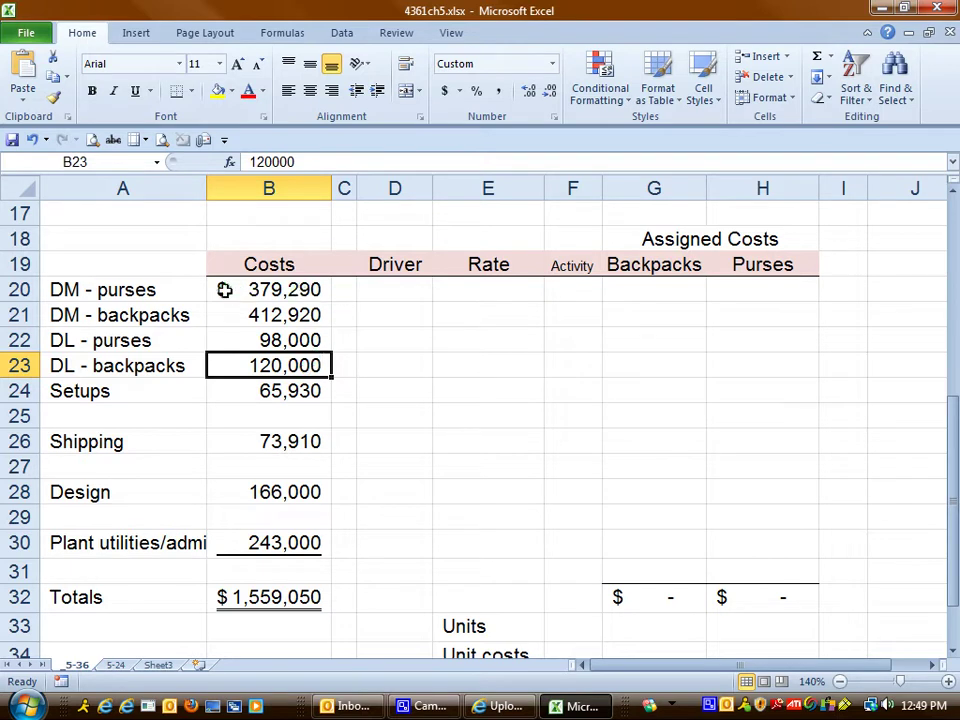
{"action": "left_click_drag", "start_coordinate": [253, 287], "coordinate": [246, 362]}
Enter a 'unit-' label in D20, then clear that mistaken entry
{"action": "left_click", "coordinate": [395, 290]}
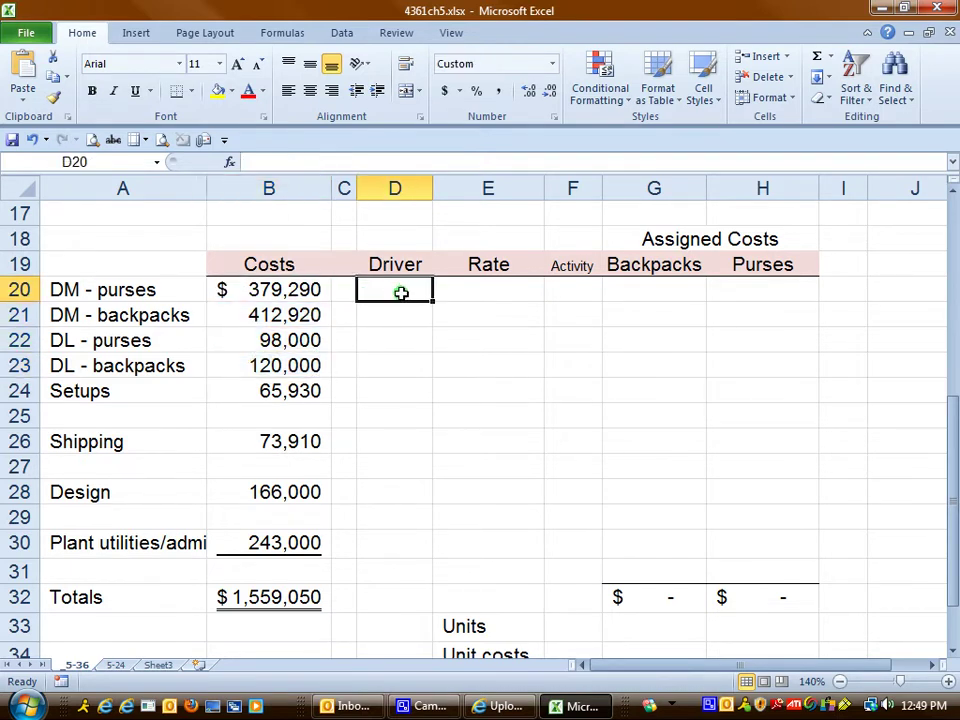
{"action": "type", "text": "unit-"}
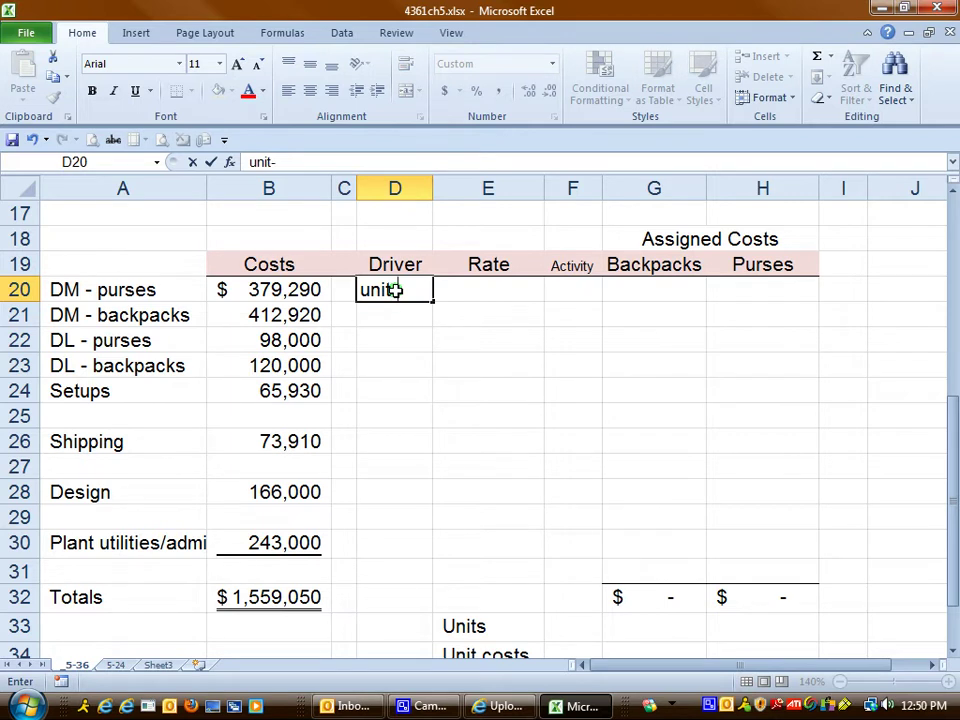
{"action": "left_click", "coordinate": [349, 187]}
{"action": "left_click", "coordinate": [395, 318]}
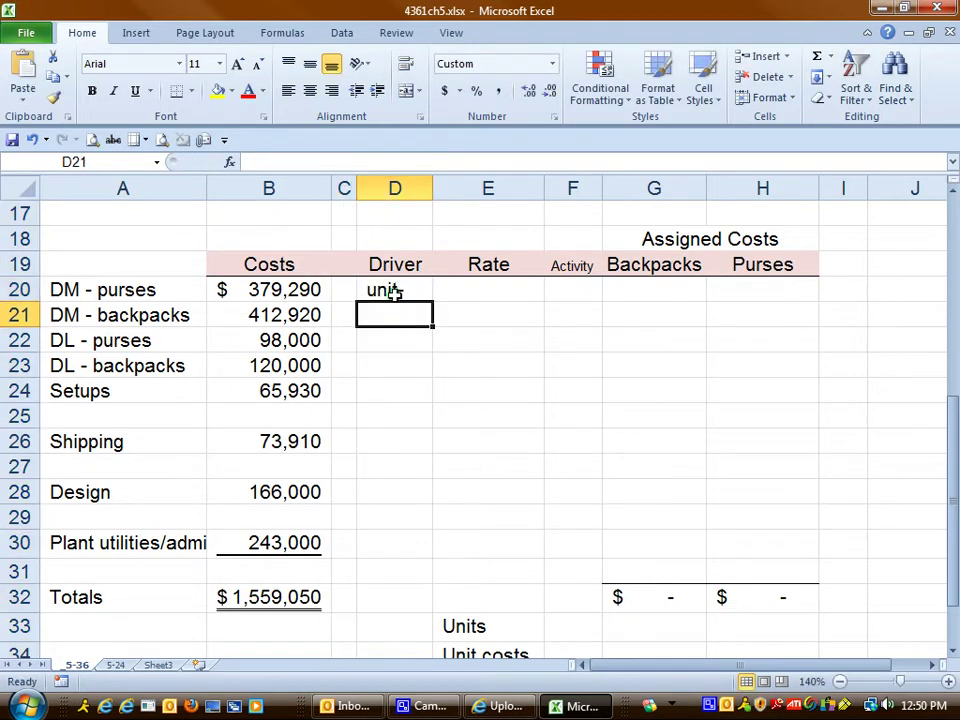
{"action": "left_click", "coordinate": [395, 290]}
{"action": "key", "text": "Delete"}
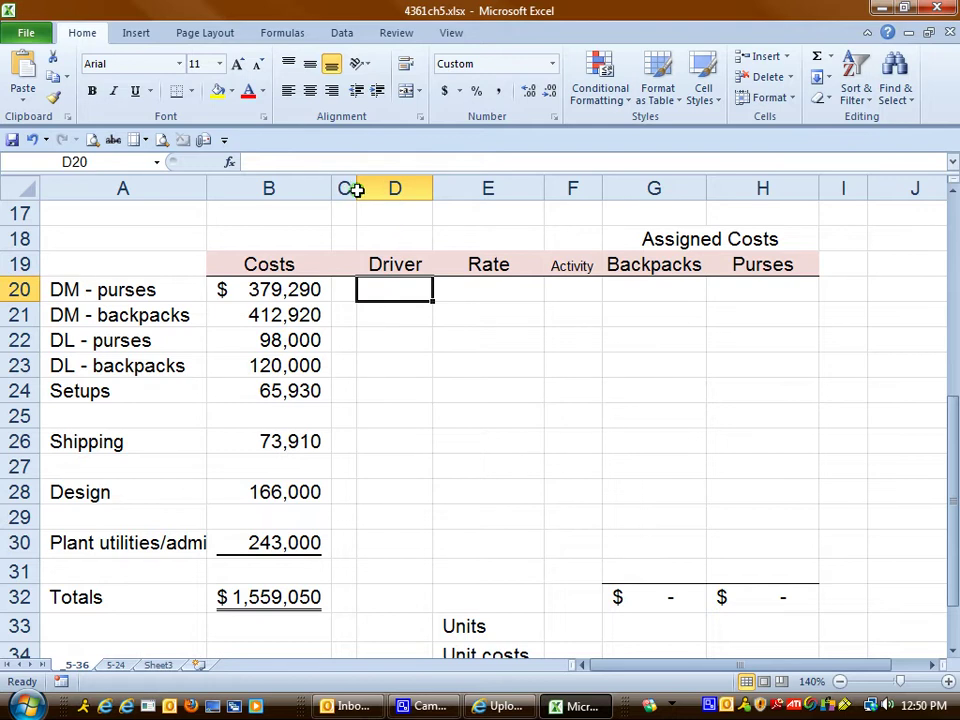
Widen column C and label the four direct cost rows C20:C23 as 'unit'
{"action": "left_click_drag", "start_coordinate": [357, 189], "coordinate": [433, 189]}
{"action": "left_click", "coordinate": [379, 289]}
{"action": "type", "text": "u"}
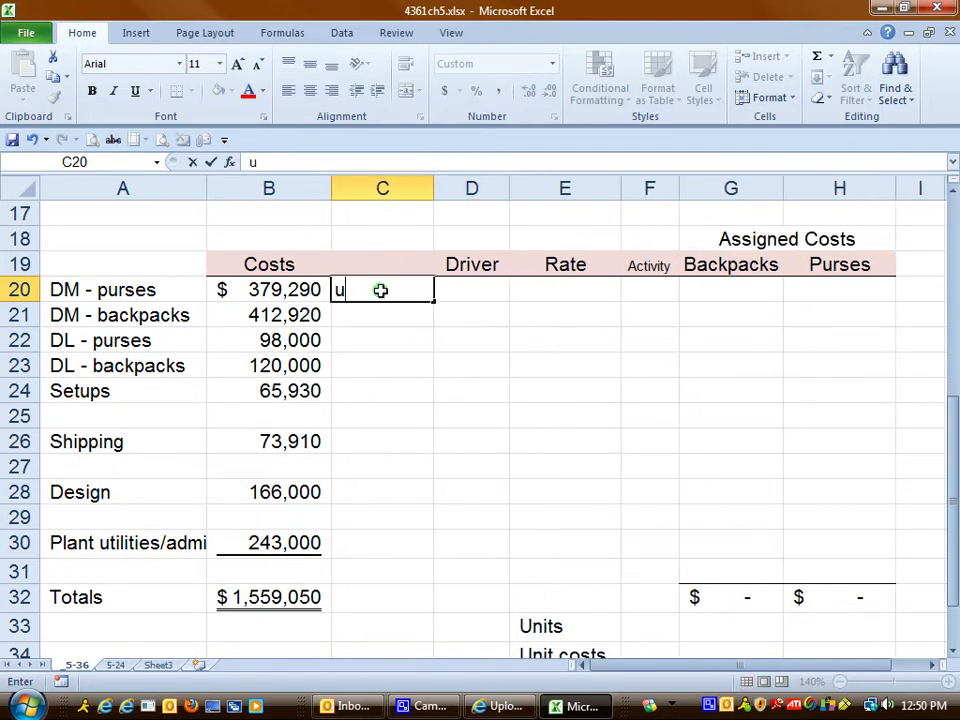
{"action": "type", "text": "nit"}
{"action": "key", "text": "Return"}
{"action": "left_click", "coordinate": [380, 290]}
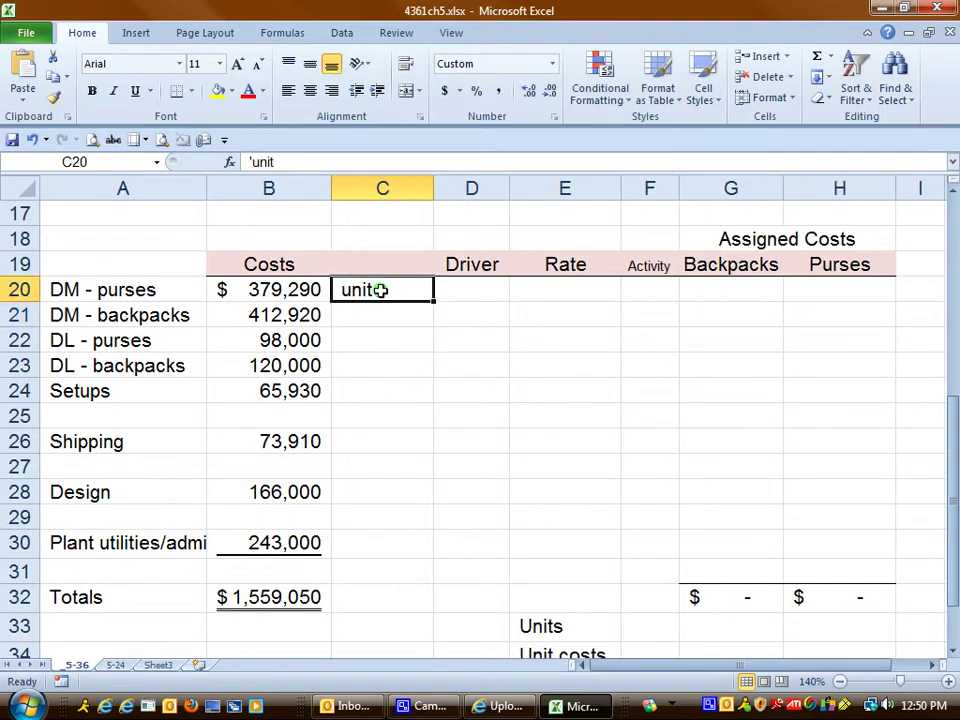
{"action": "left_click_drag", "start_coordinate": [430, 300], "coordinate": [415, 390]}
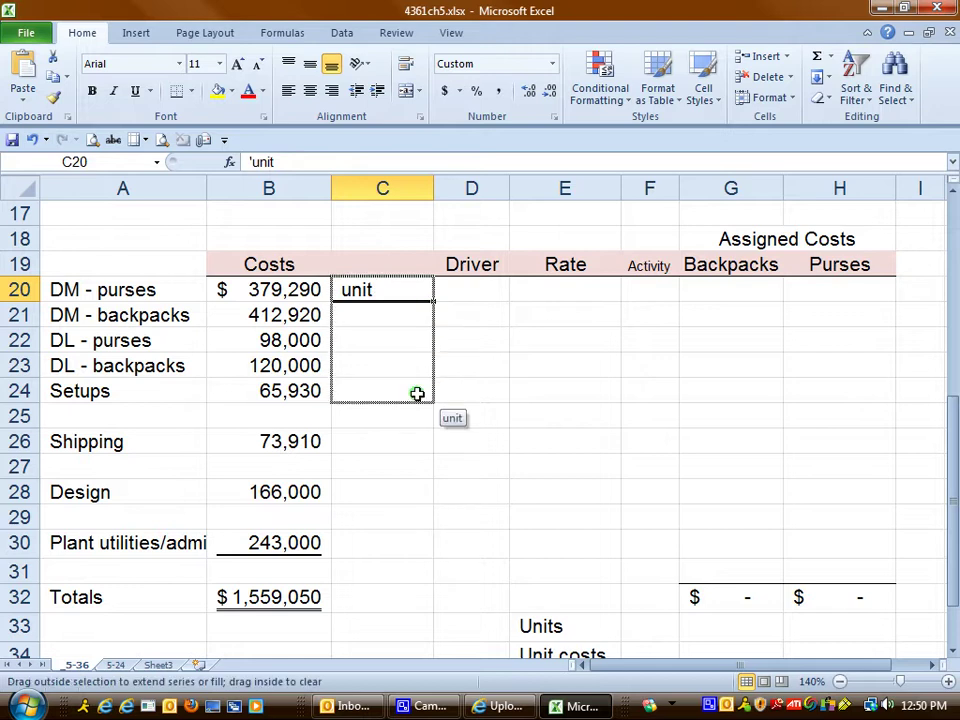
{"action": "key", "text": "Delete"}
{"action": "left_click", "coordinate": [374, 366]}
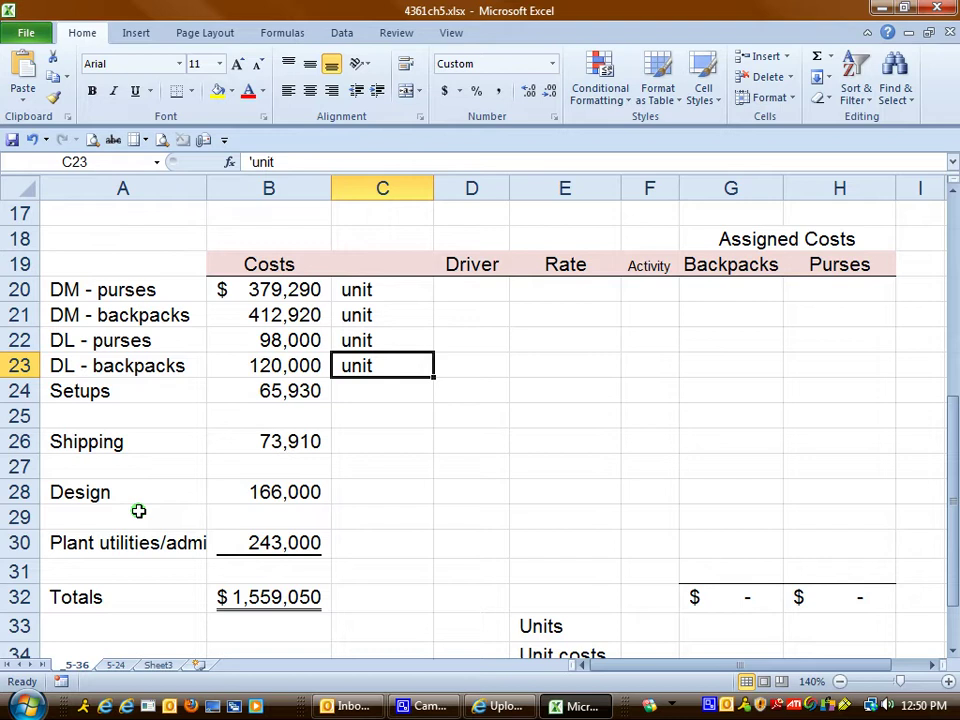
Label Setups as 'batch' in C24 and review the entry
{"action": "left_click", "coordinate": [161, 393]}
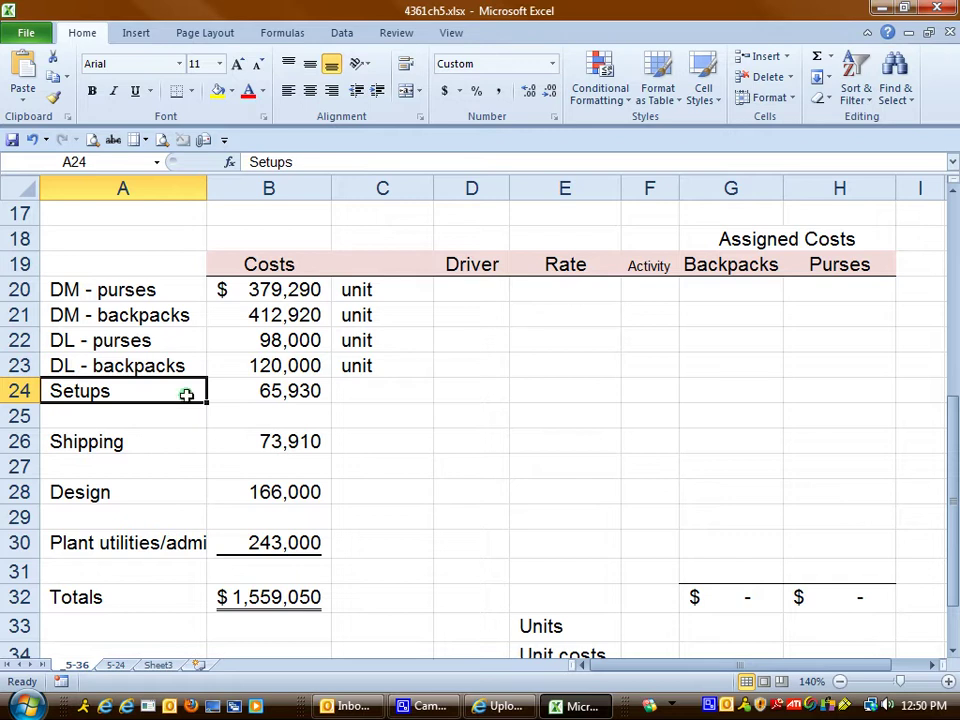
{"action": "left_click", "coordinate": [357, 393]}
{"action": "type", "text": "bat"}
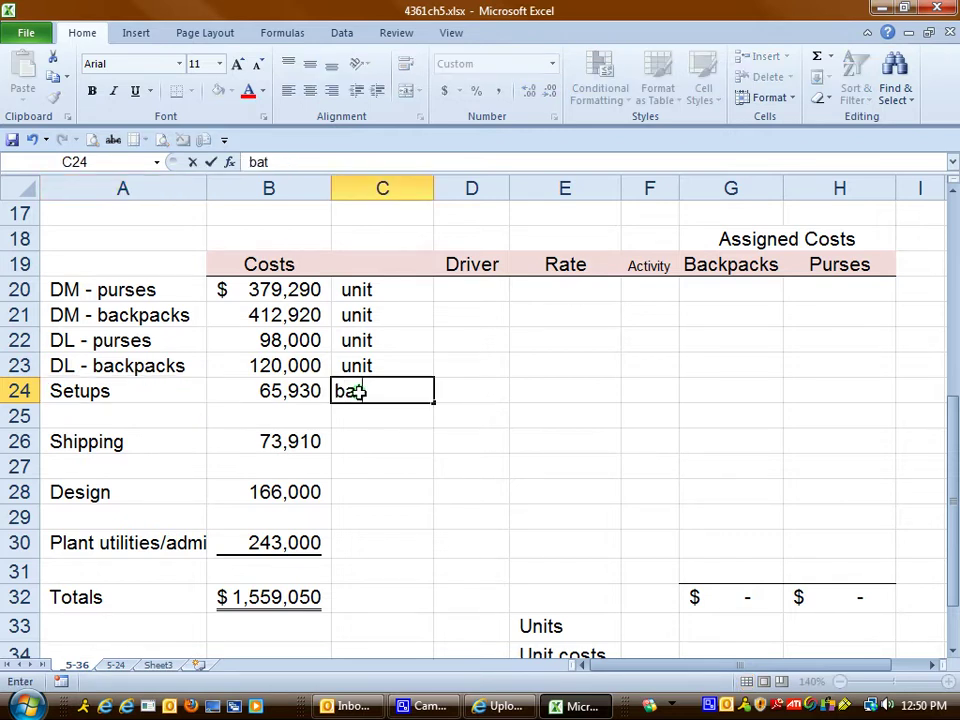
{"action": "type", "text": "ch"}
{"action": "key", "text": "Return"}
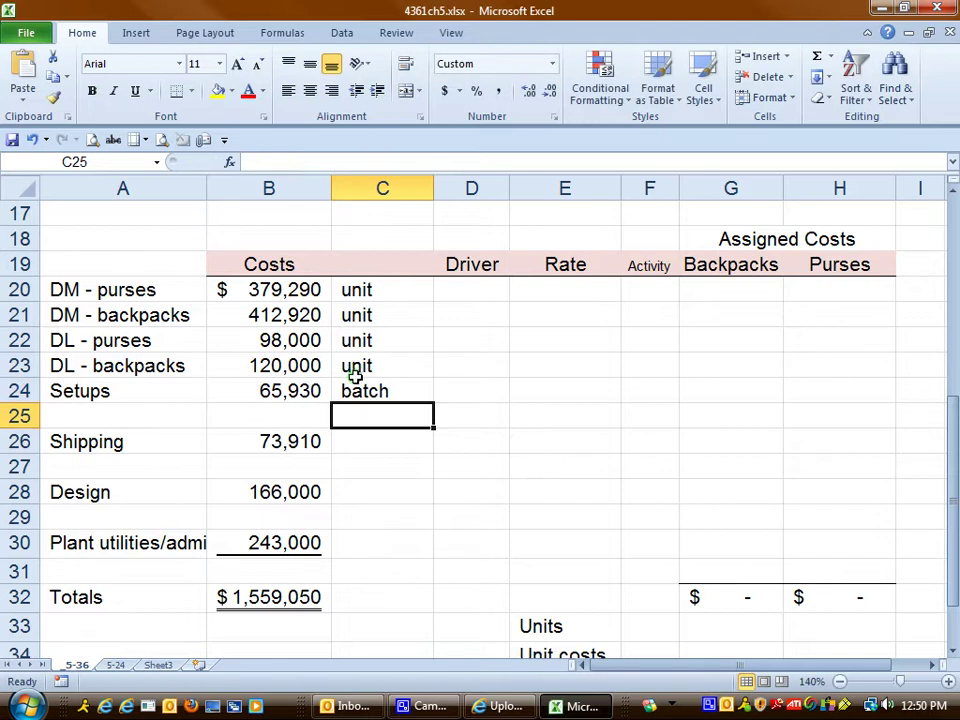
{"action": "left_click", "coordinate": [350, 390]}
{"action": "left_click", "coordinate": [191, 390]}
{"action": "left_click", "coordinate": [360, 390]}
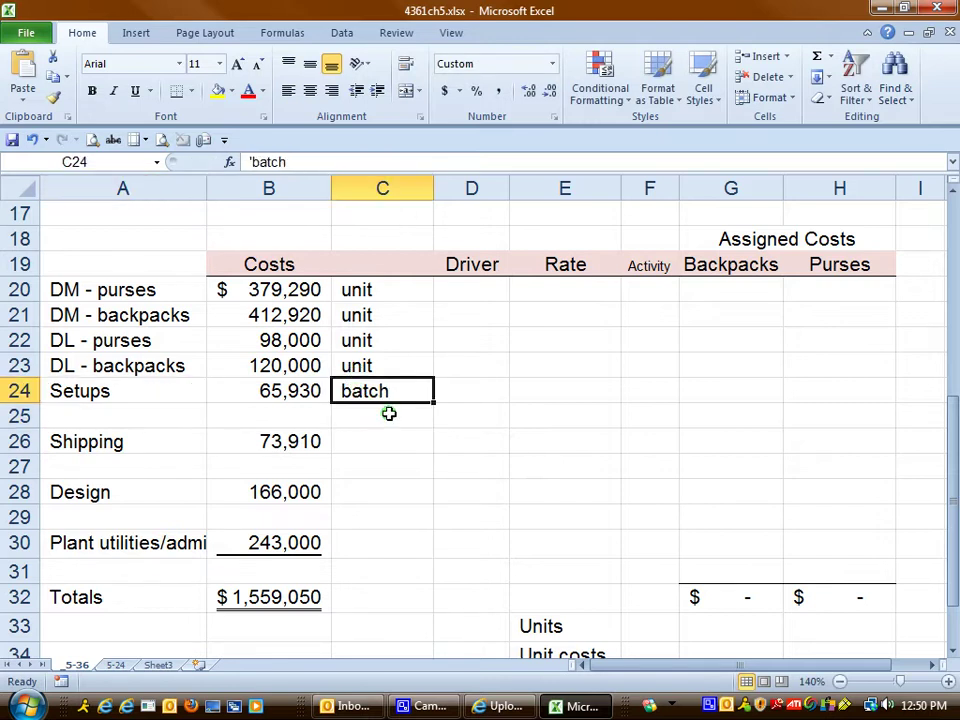
{"action": "left_click", "coordinate": [162, 386]}
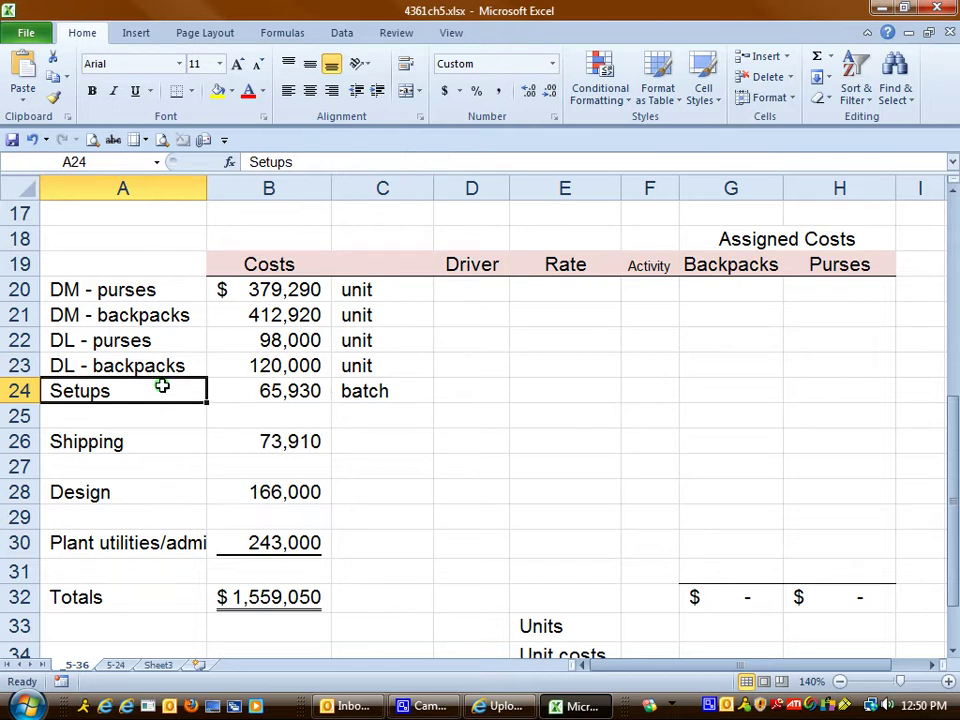
{"action": "left_click", "coordinate": [371, 390]}
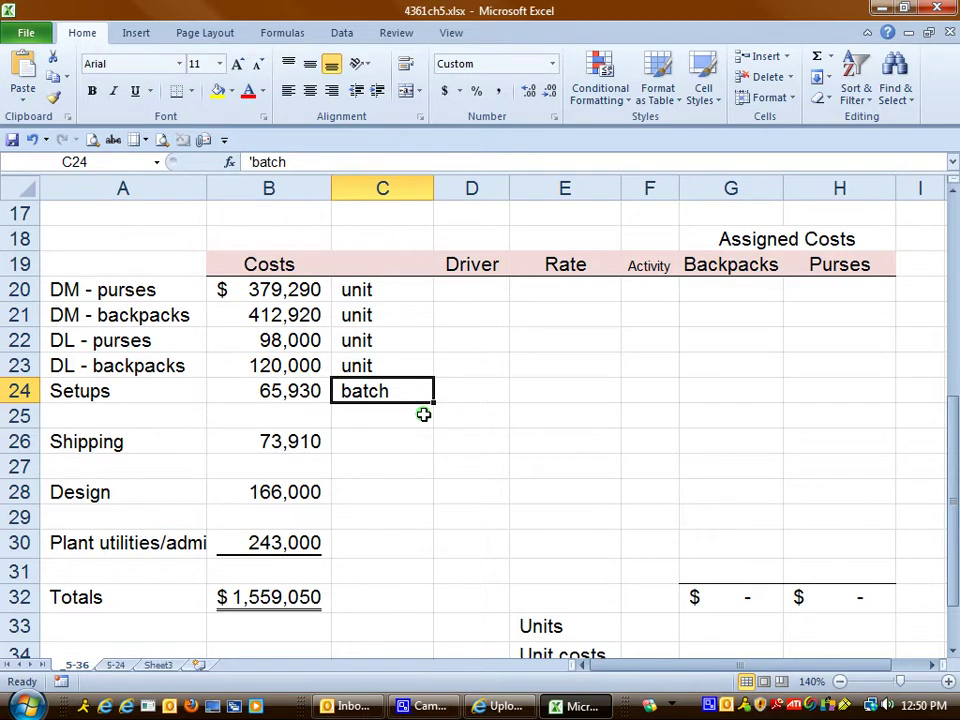
Label Shipping as 'batch' and Design as 'product-sustaining' in column C
{"action": "left_click", "coordinate": [182, 448]}
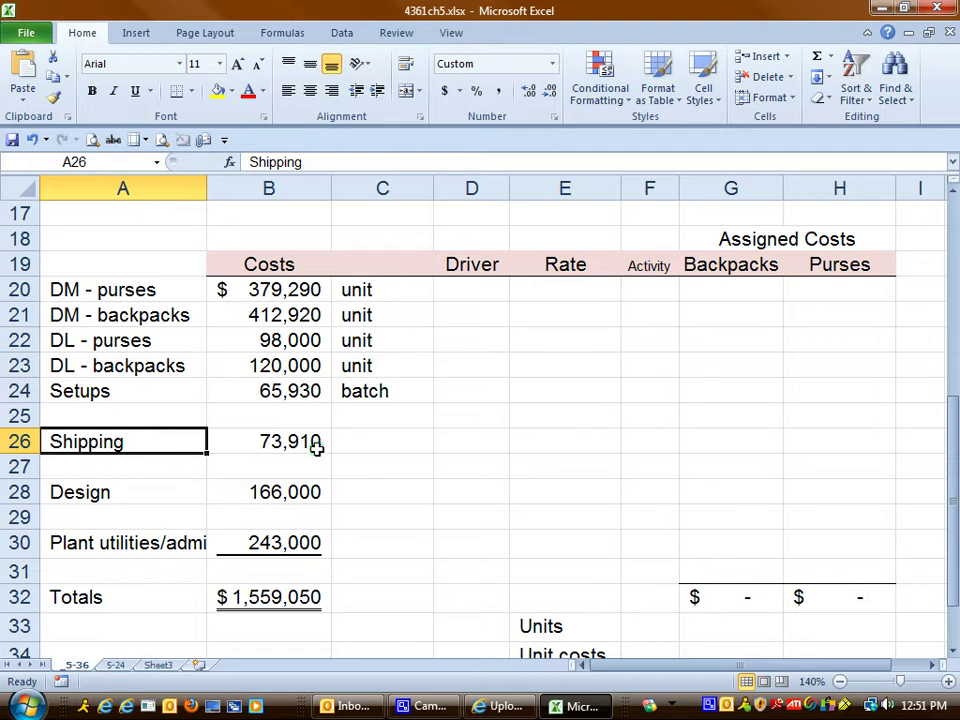
{"action": "left_click", "coordinate": [385, 440]}
{"action": "type", "text": "batc"}
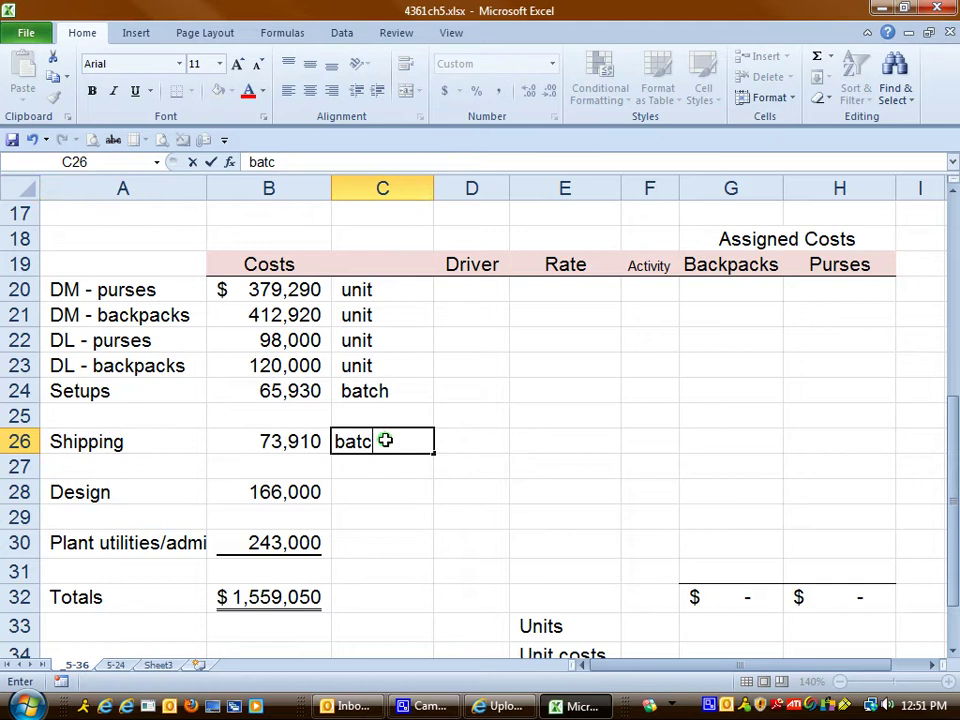
{"action": "type", "text": "h"}
{"action": "left_click", "coordinate": [369, 480]}
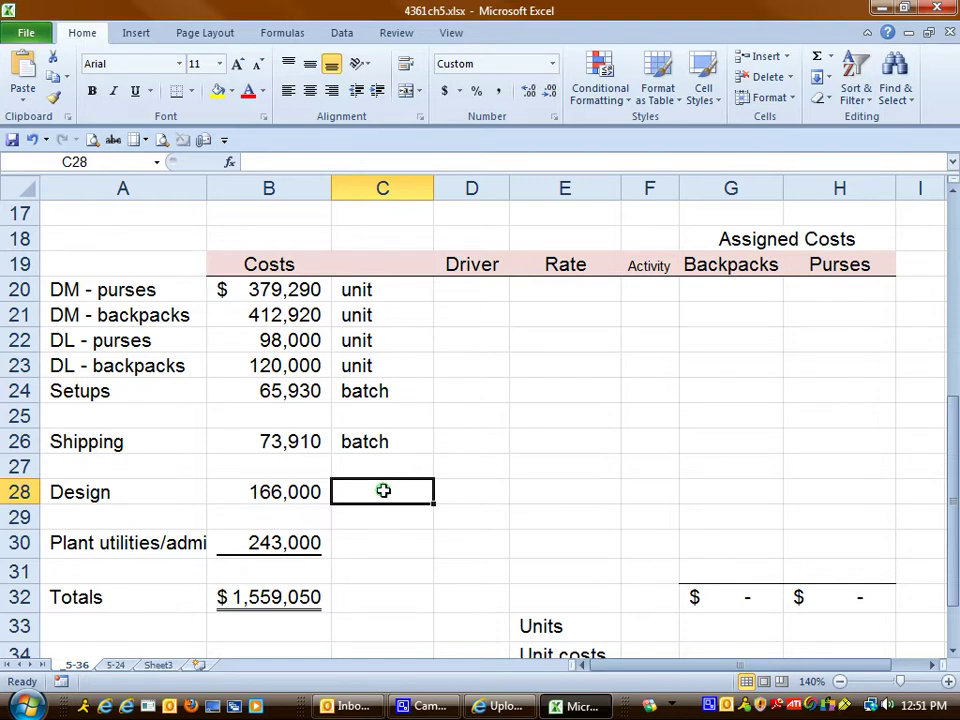
{"action": "type", "text": "product"}
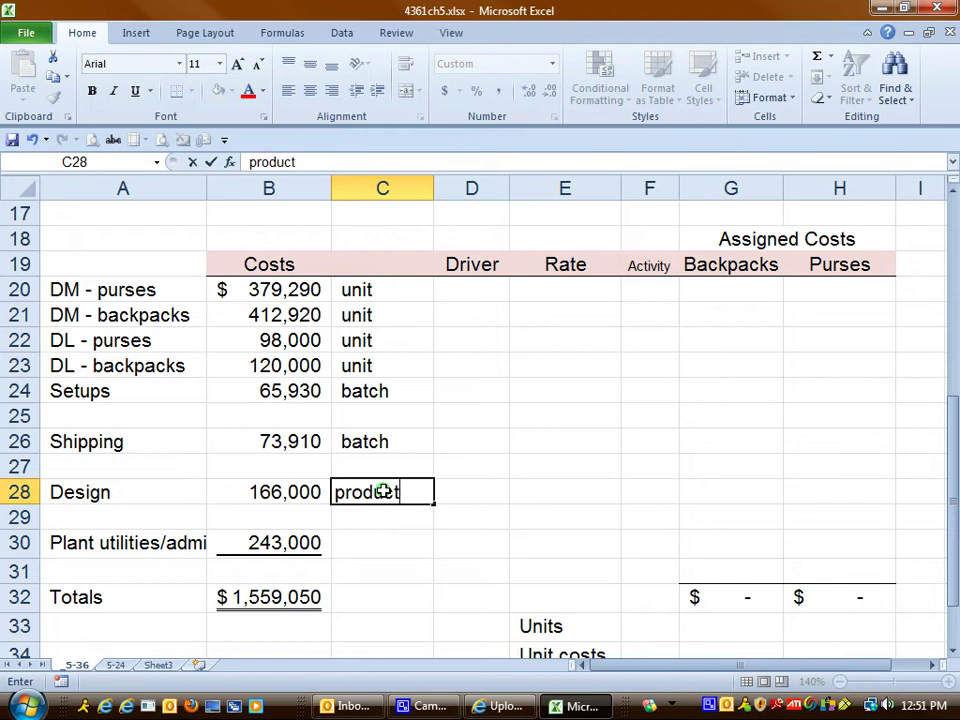
{"action": "type", "text": "-sustai"}
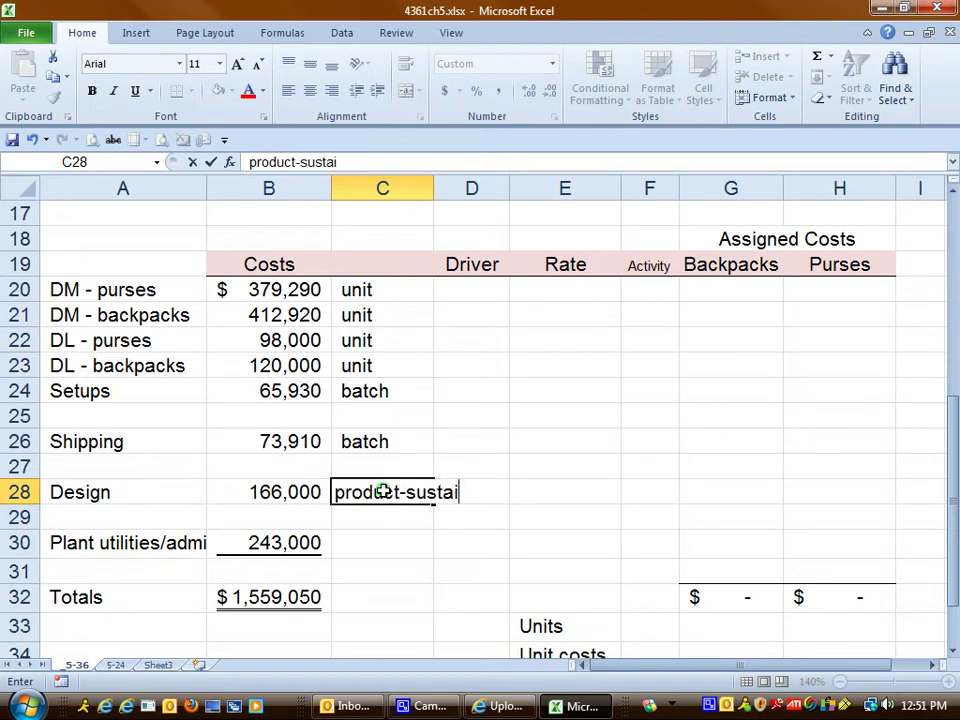
{"action": "type", "text": "ning"}
{"action": "key", "text": "Return"}
{"action": "left_click", "coordinate": [383, 491]}
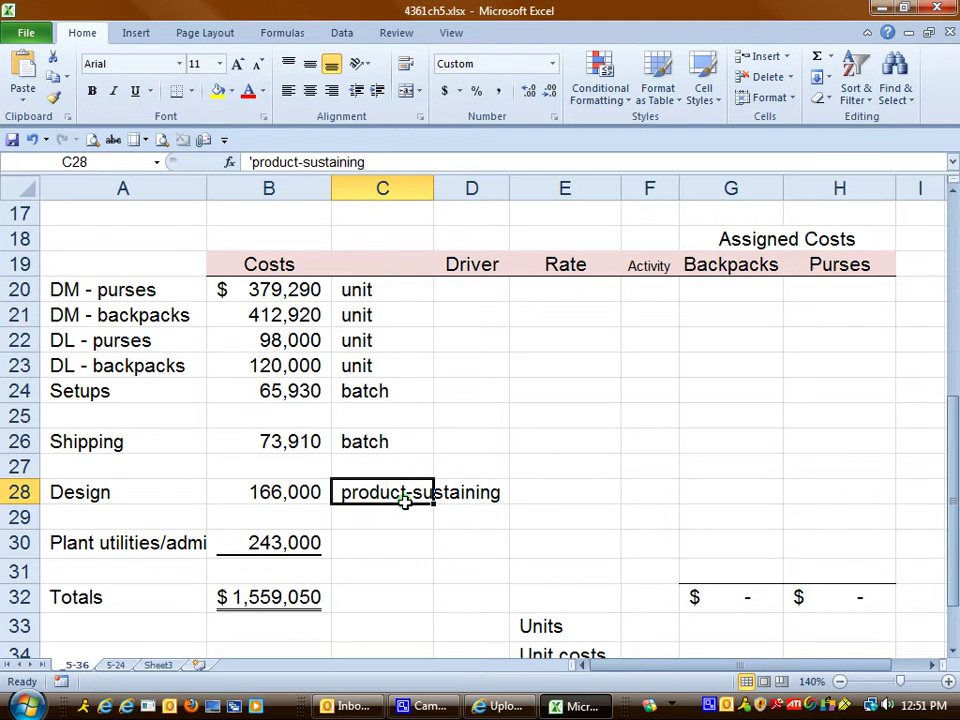
Label Plant utilities/admin as 'facility-sustaining' in C30, fixing typos along the way
{"action": "left_click", "coordinate": [403, 537]}
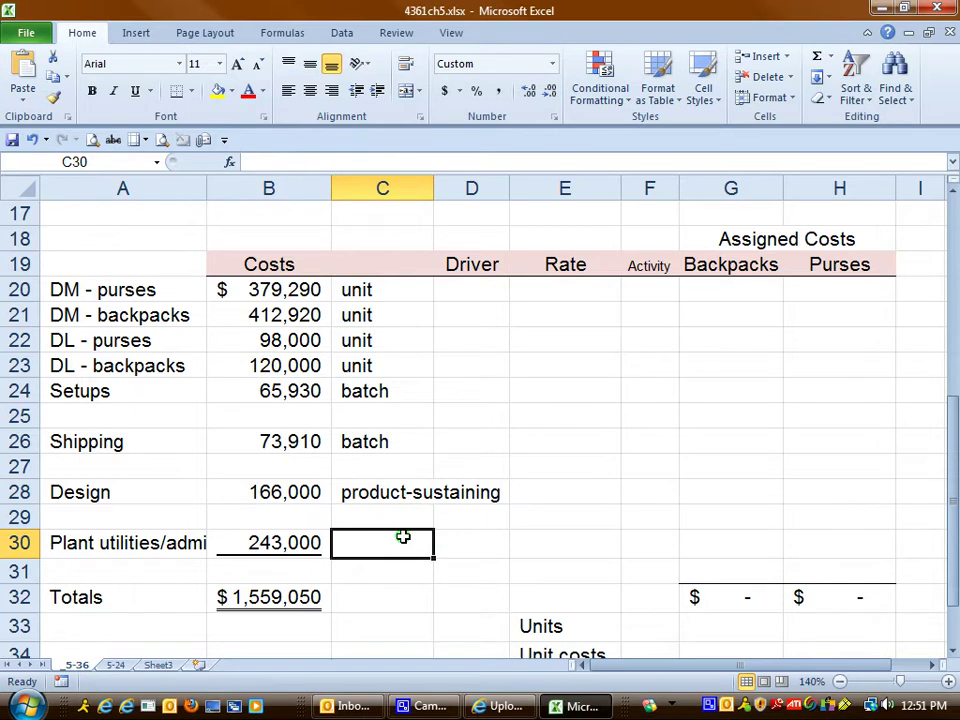
{"action": "type", "text": "F"}
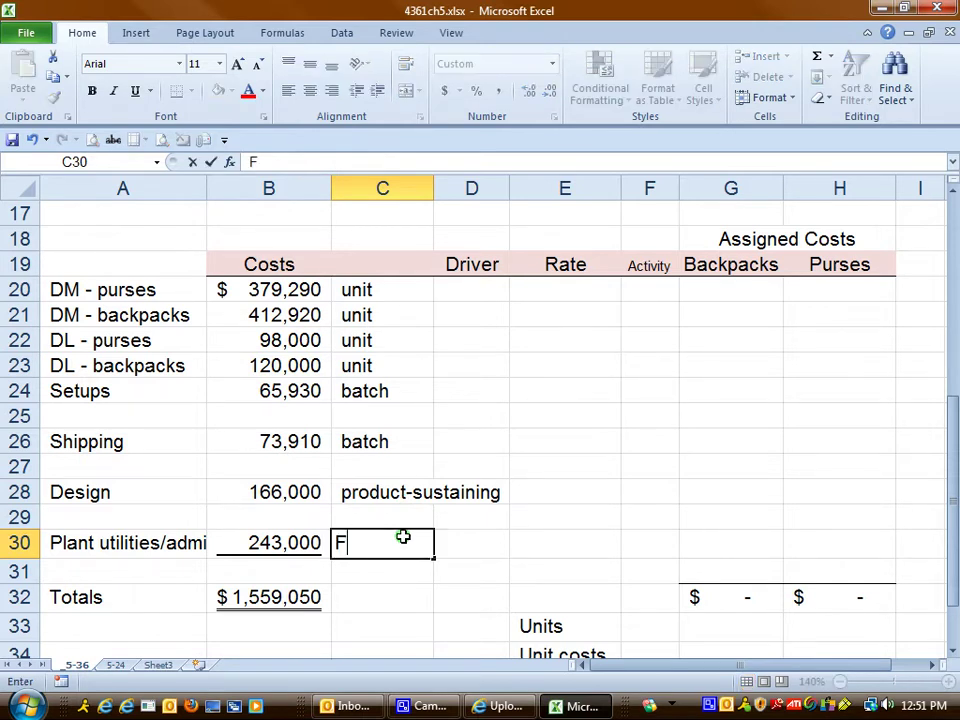
{"action": "key", "text": "BackSpace"}
{"action": "type", "text": "facu"}
{"action": "key", "text": "BackSpace"}
{"action": "type", "text": "ility"}
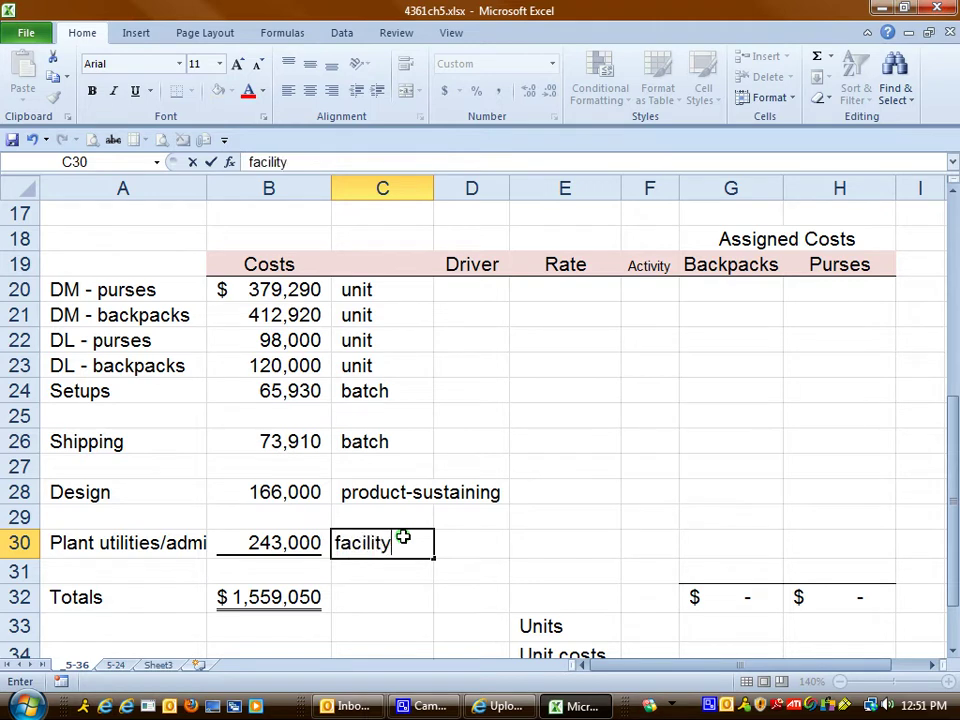
{"action": "type", "text": "-su"}
{"action": "type", "text": "staining"}
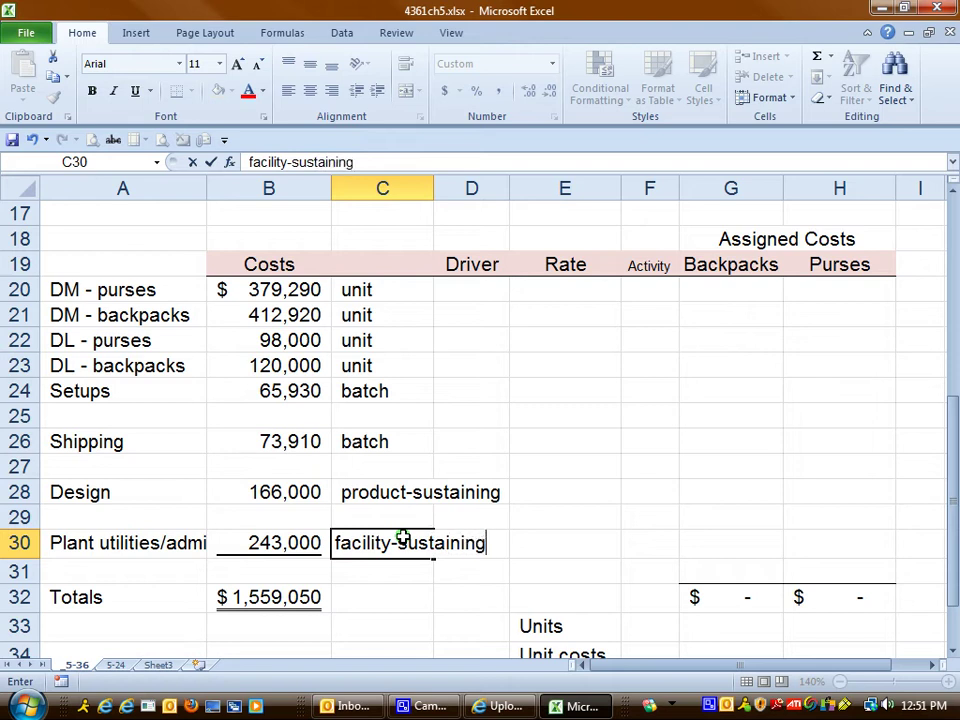
{"action": "key", "text": "Return"}
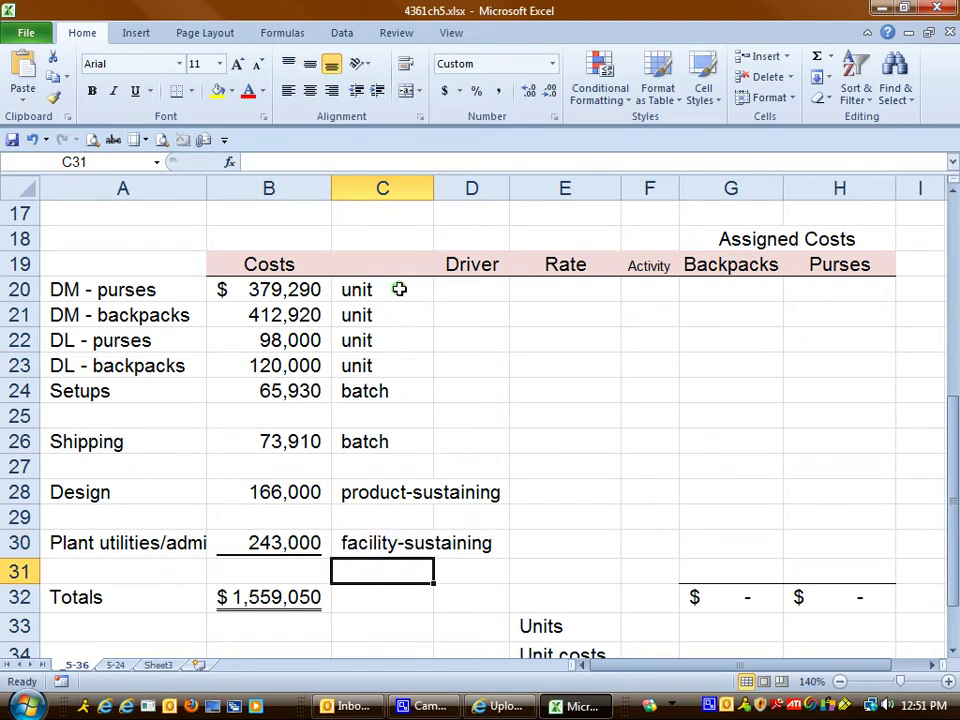
Select and review the cost-level labels in C20:C30 and the cost pool names
{"action": "left_click_drag", "start_coordinate": [399, 288], "coordinate": [400, 535]}
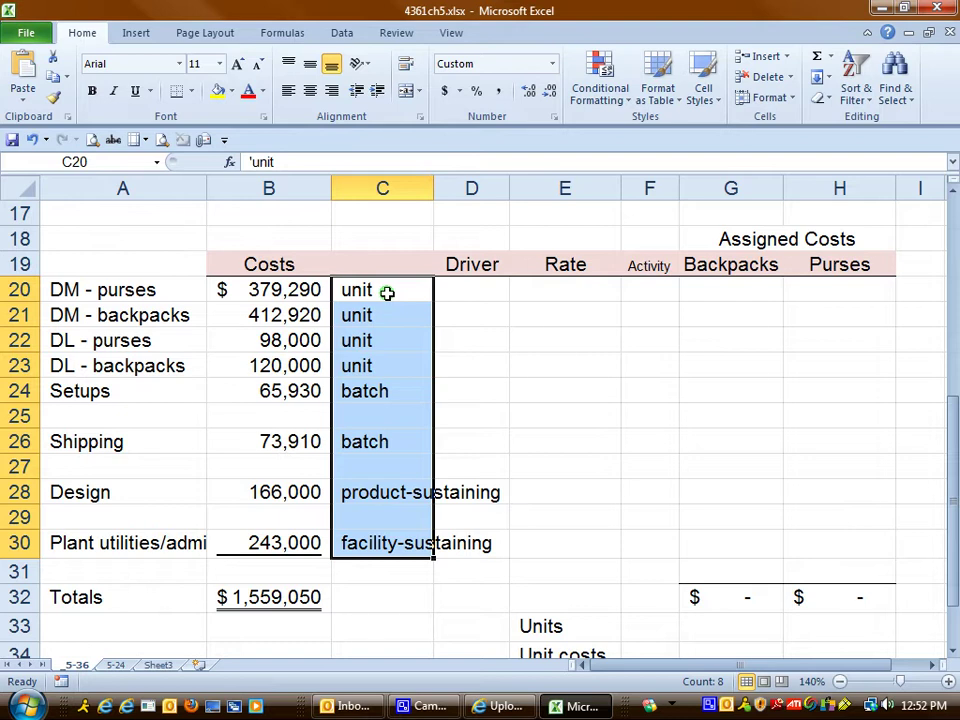
{"action": "left_click", "coordinate": [388, 292]}
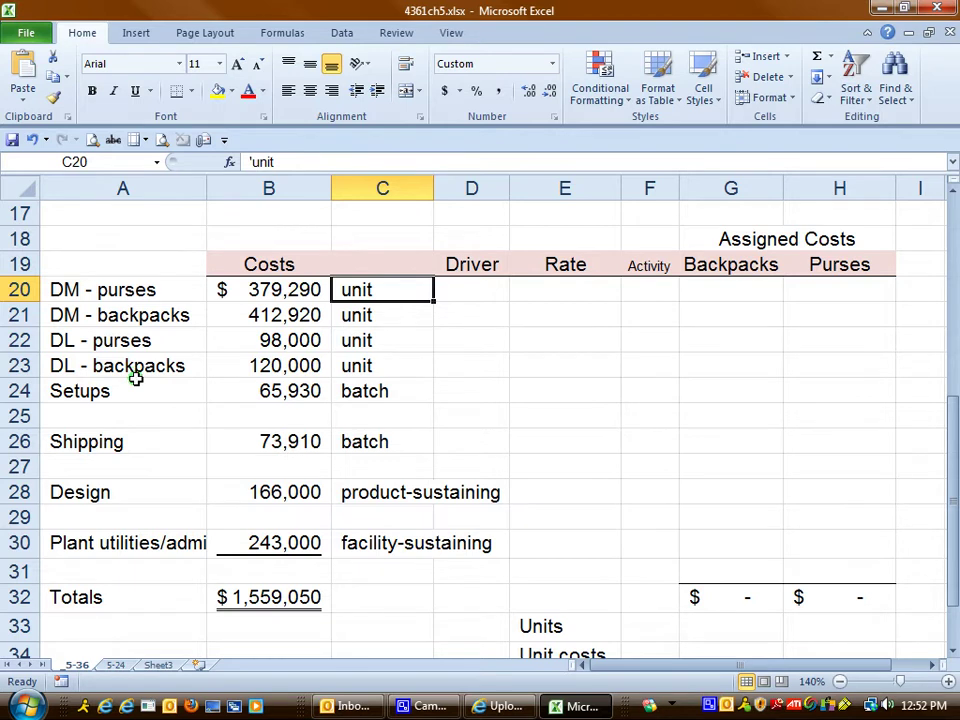
{"action": "left_click", "coordinate": [163, 289]}
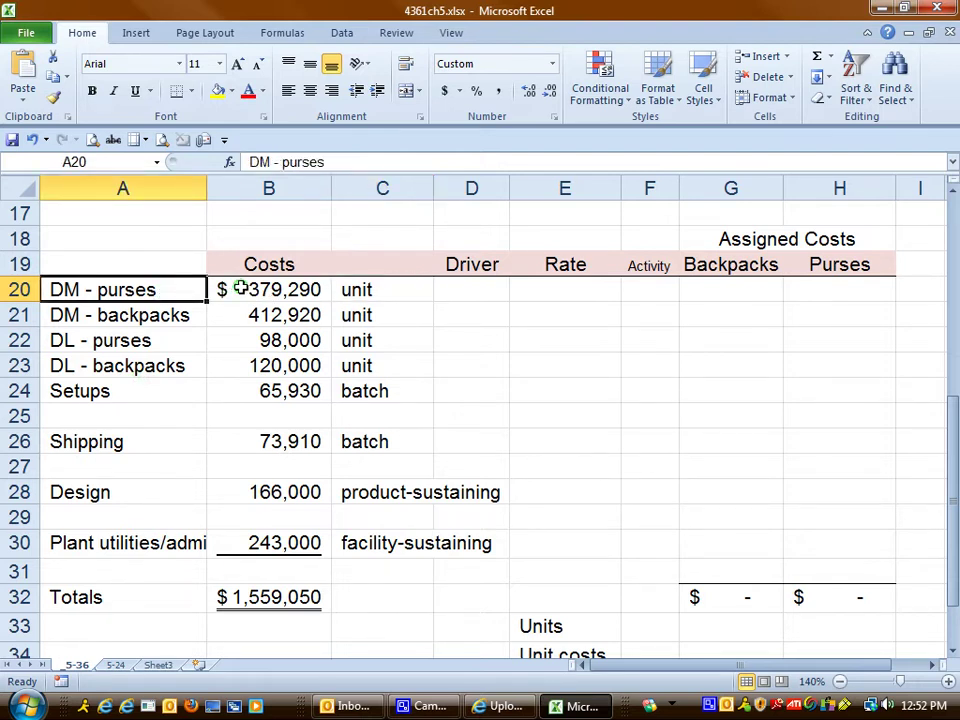
{"action": "left_click", "coordinate": [240, 289]}
{"action": "left_click_drag", "start_coordinate": [156, 289], "coordinate": [202, 527]}
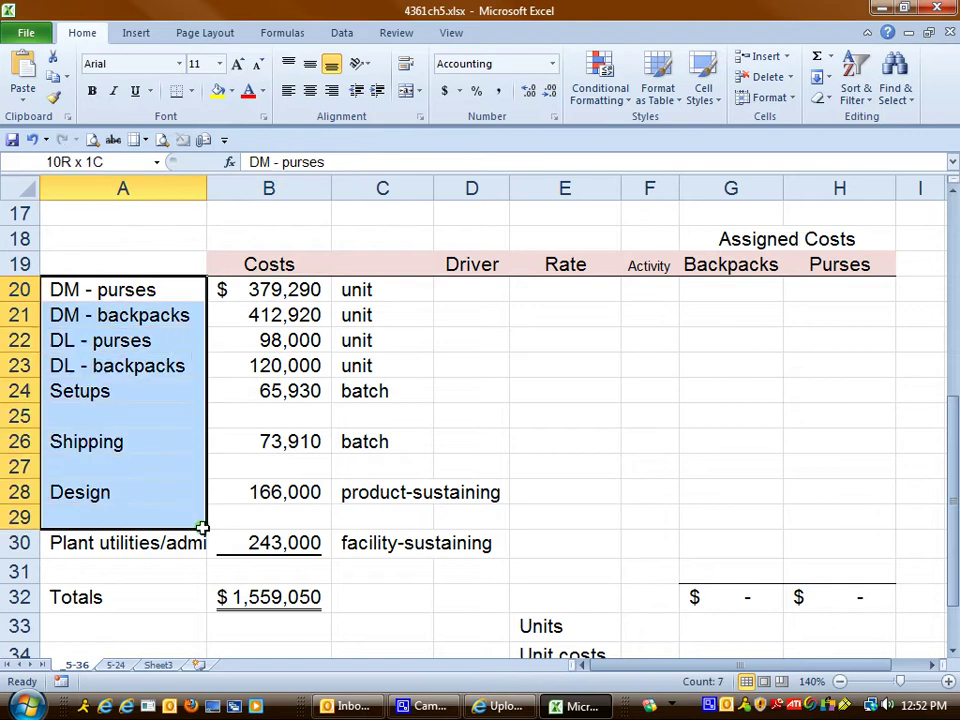
{"action": "left_click", "coordinate": [445, 441]}
{"action": "left_click", "coordinate": [420, 289]}
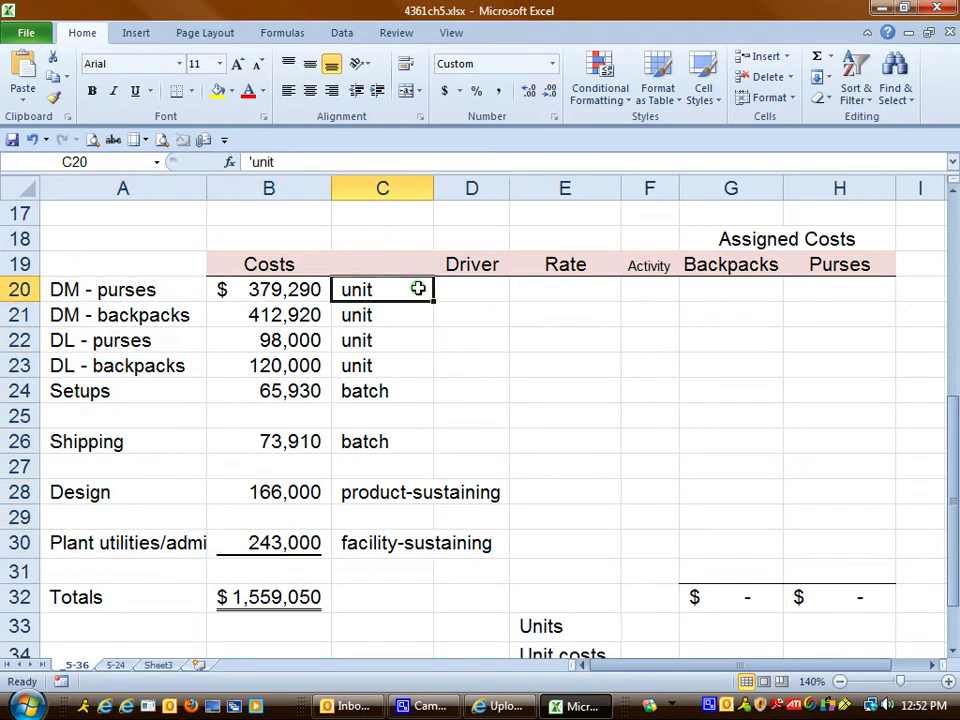
Delete column C entirely, then undo the deletion
{"action": "left_click", "coordinate": [390, 190]}
{"action": "right_click", "coordinate": [390, 190]}
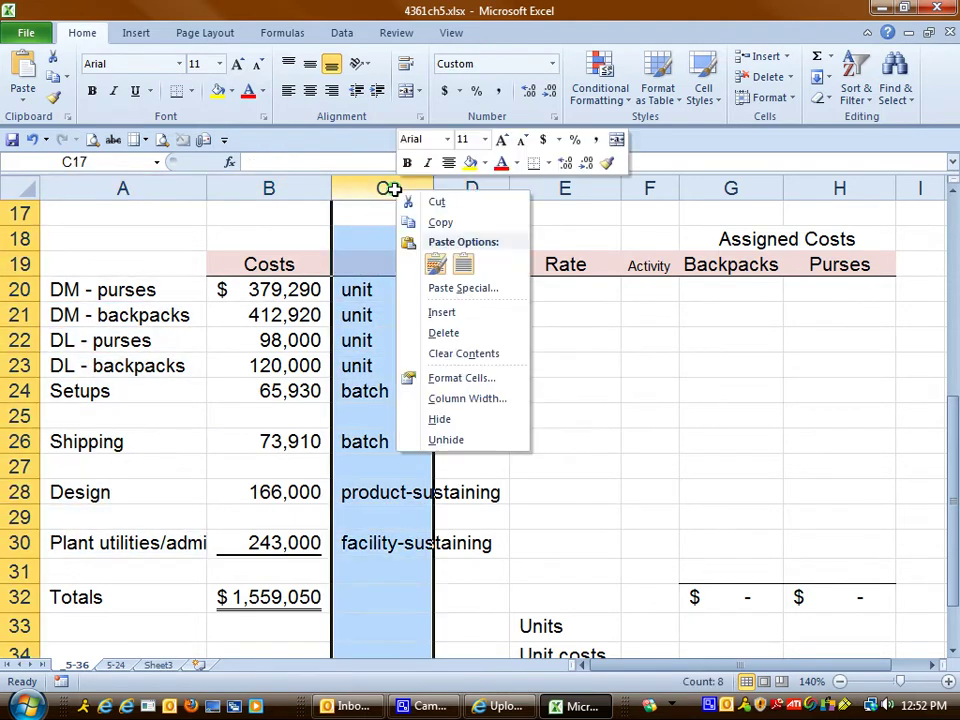
{"action": "left_click", "coordinate": [460, 333]}
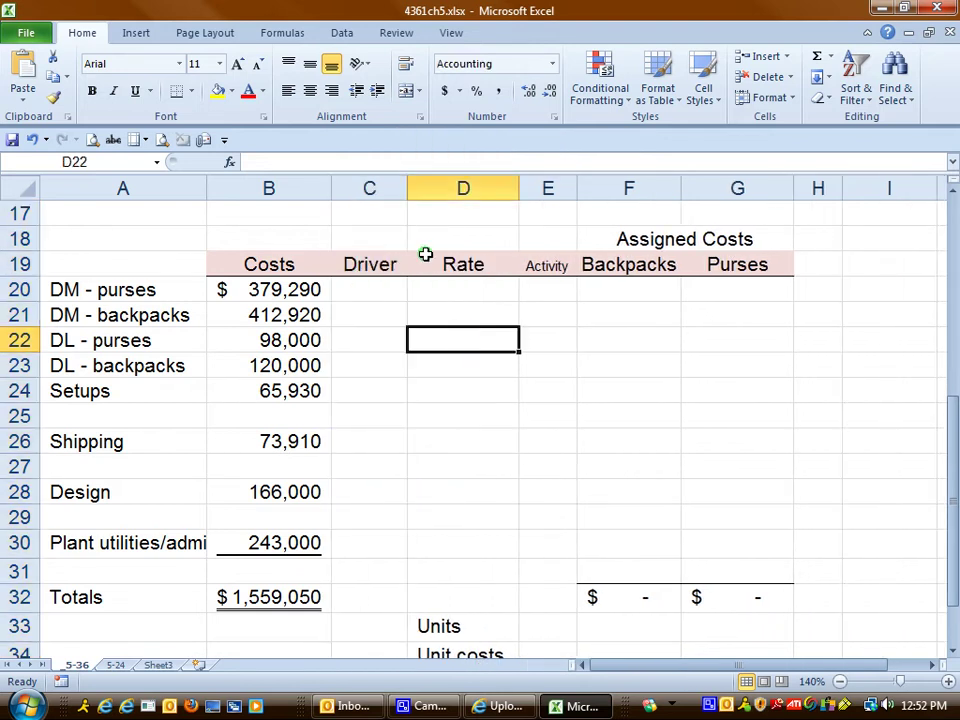
{"action": "left_click_drag", "start_coordinate": [404, 195], "coordinate": [407, 189]}
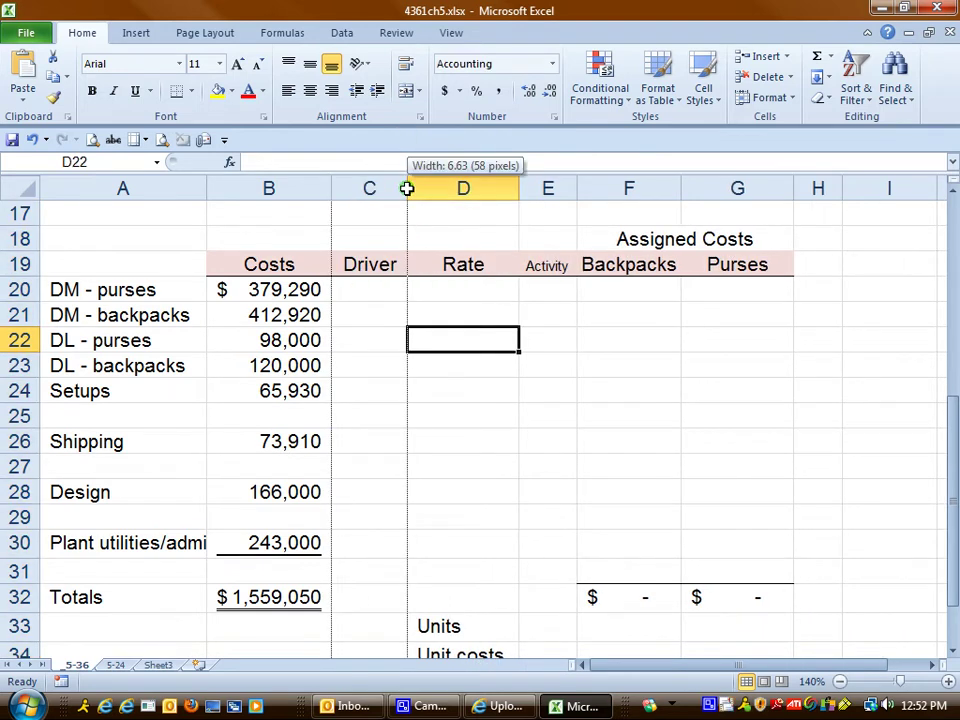
{"action": "left_click", "coordinate": [32, 139]}
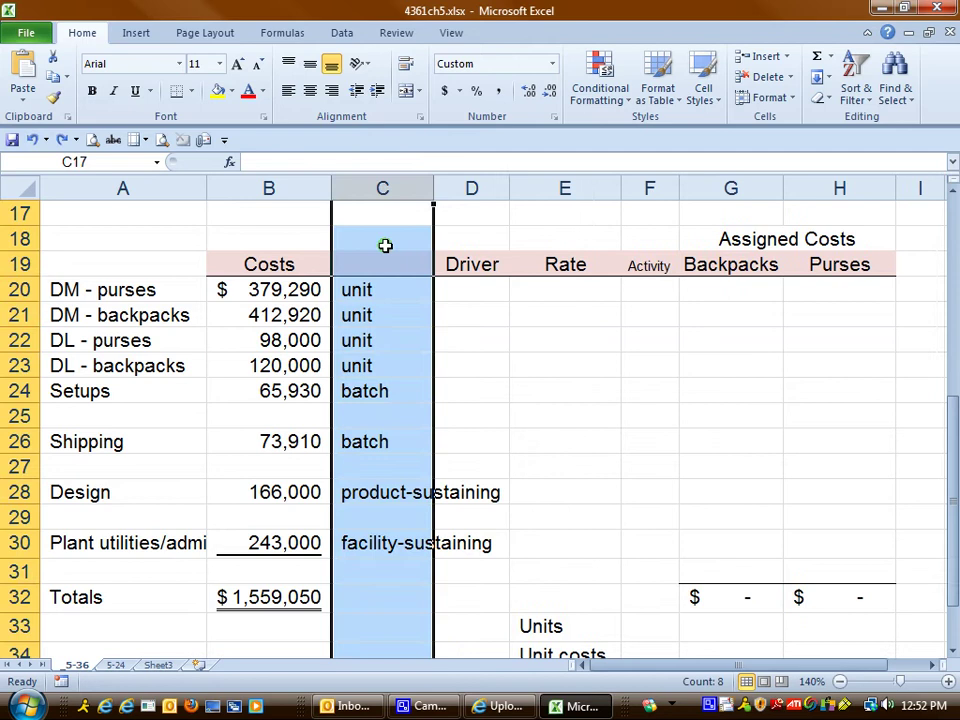
Clear the labels in C20:C30 and narrow column C into a thin gap
{"action": "left_click", "coordinate": [385, 245]}
{"action": "left_click_drag", "start_coordinate": [388, 290], "coordinate": [412, 540]}
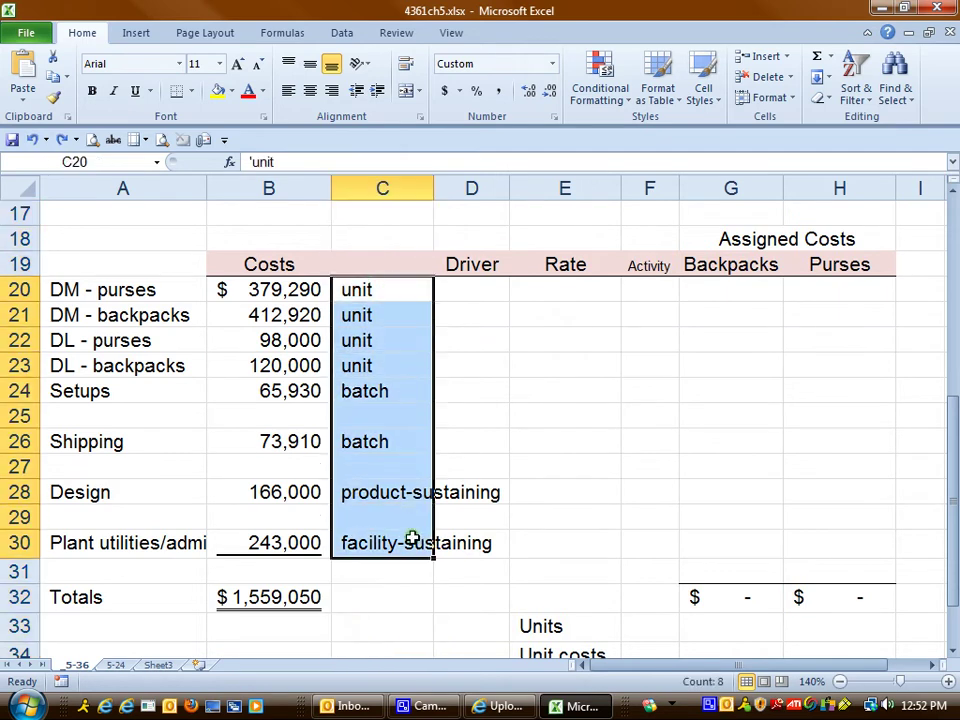
{"action": "key", "text": "Delete"}
{"action": "left_click", "coordinate": [364, 291]}
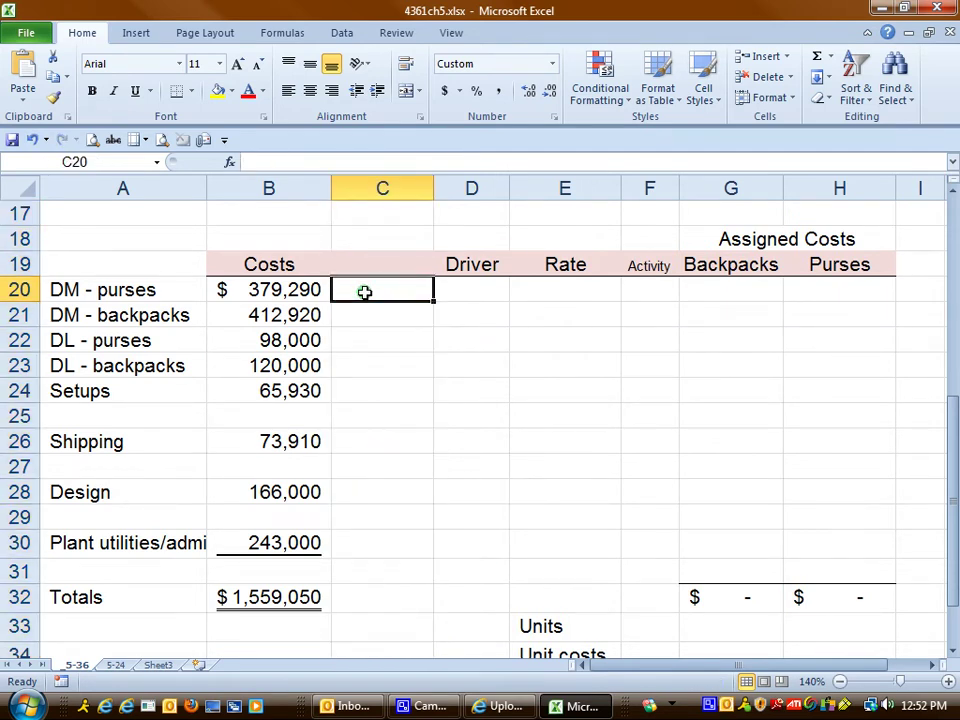
{"action": "left_click_drag", "start_coordinate": [434, 189], "coordinate": [361, 189]}
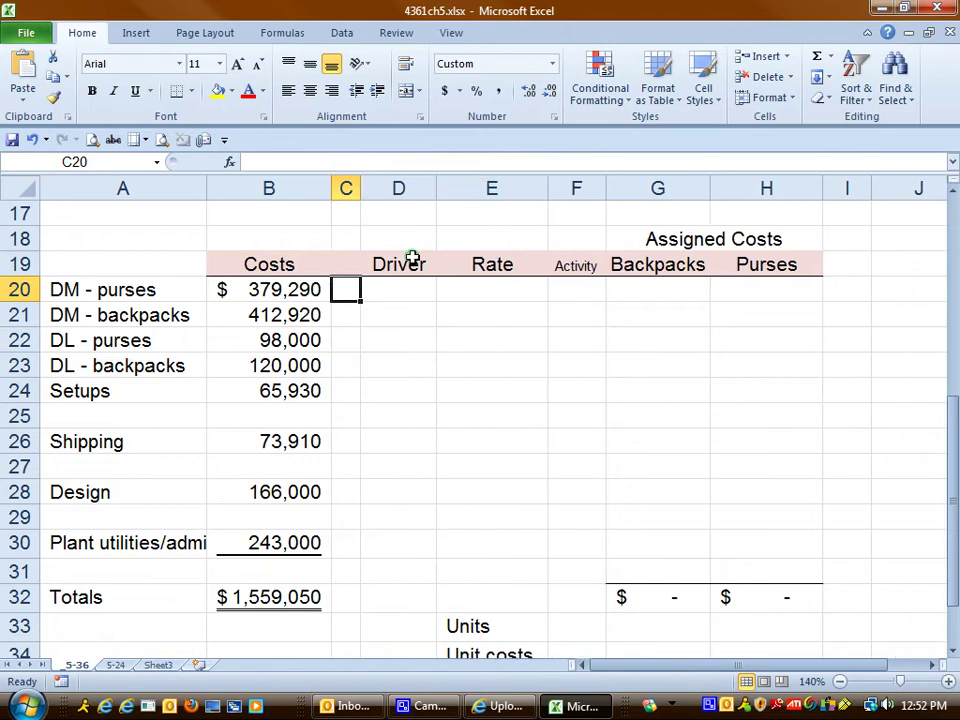
{"action": "left_click", "coordinate": [407, 266]}
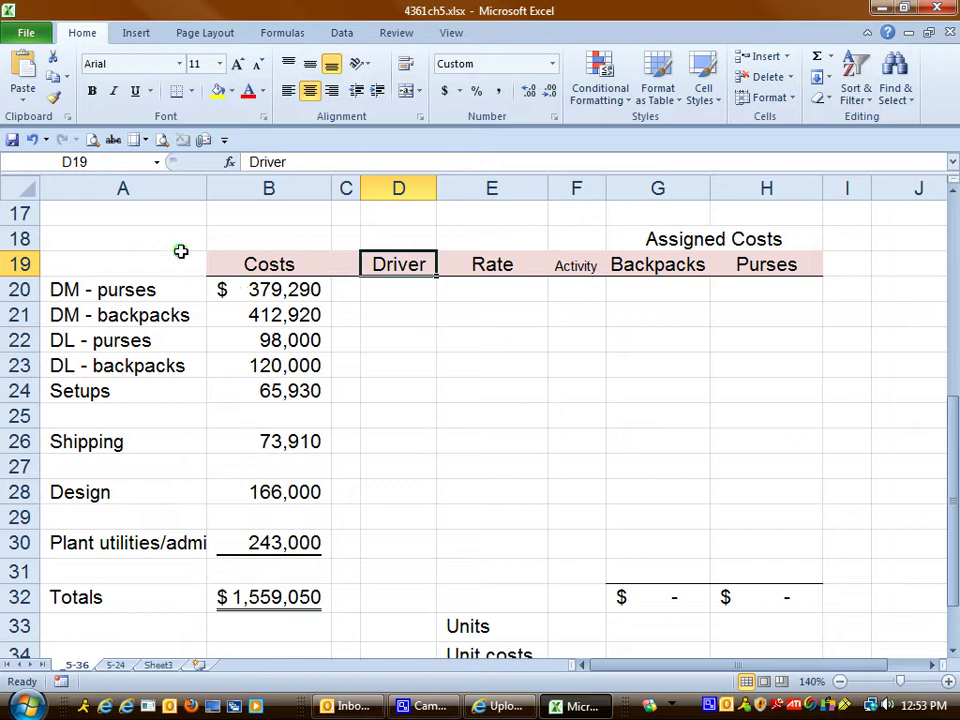
{"action": "left_click_drag", "start_coordinate": [100, 290], "coordinate": [148, 365]}
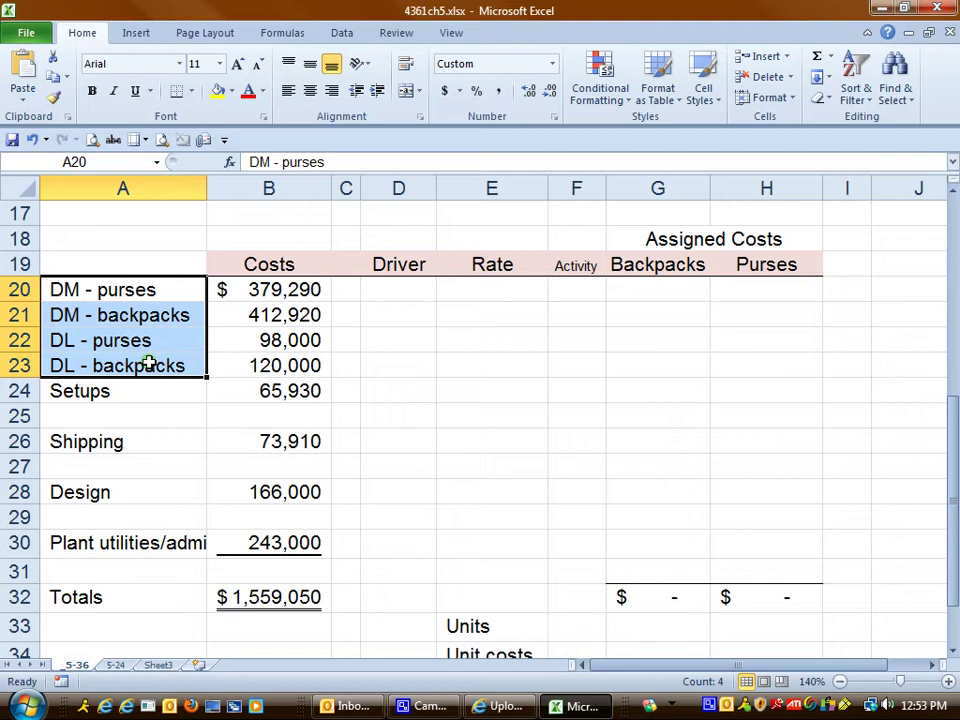
{"action": "left_click", "coordinate": [141, 288]}
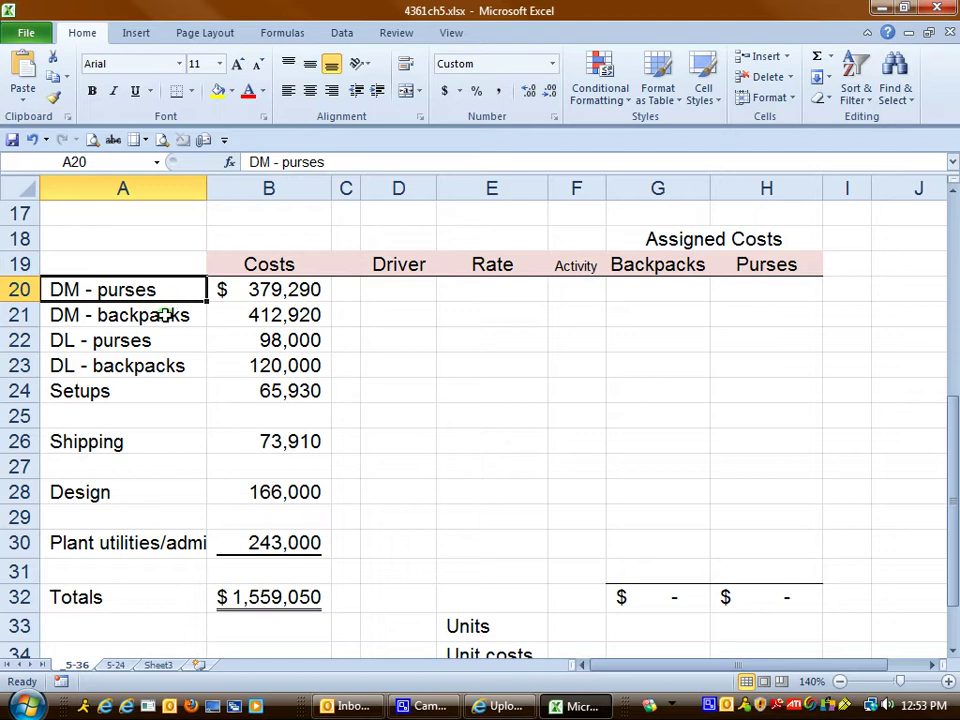
{"action": "left_click", "coordinate": [165, 315]}
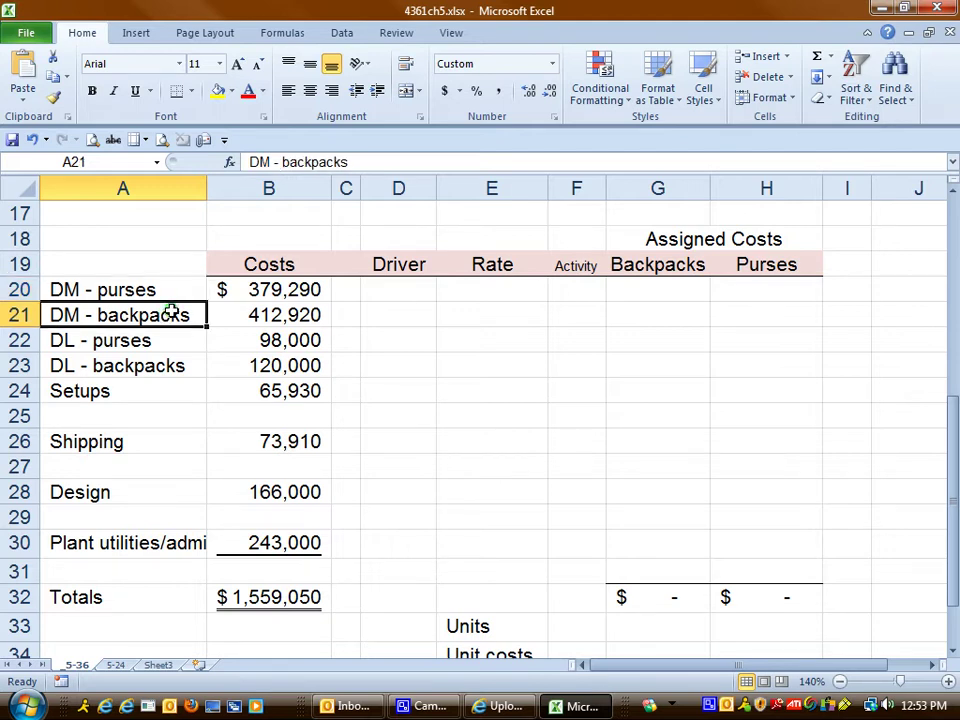
{"action": "left_click", "coordinate": [172, 342]}
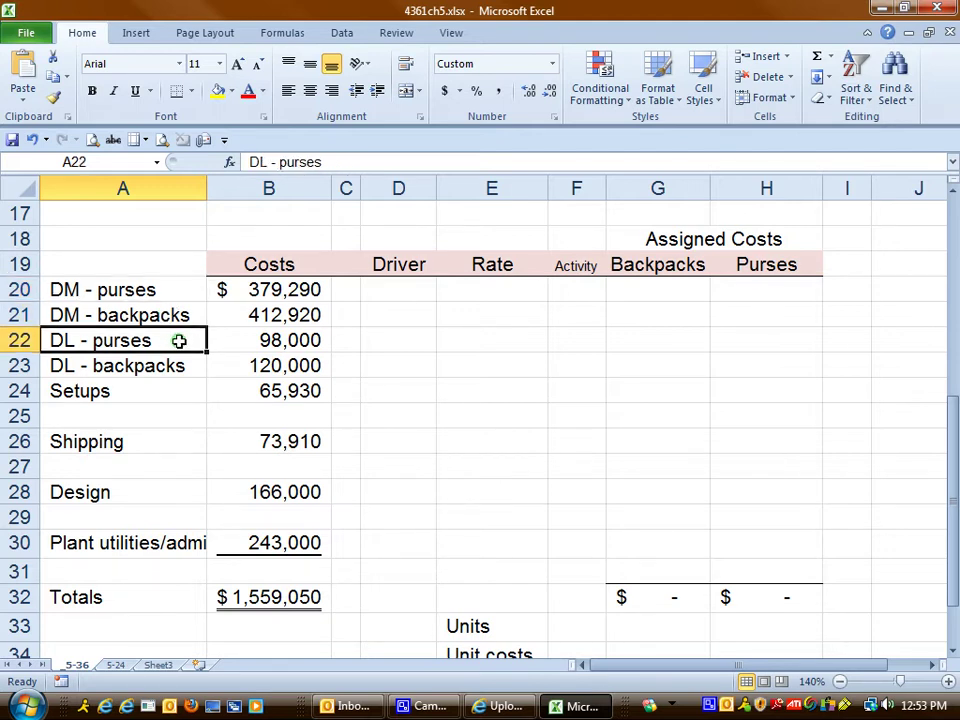
{"action": "left_click", "coordinate": [191, 365]}
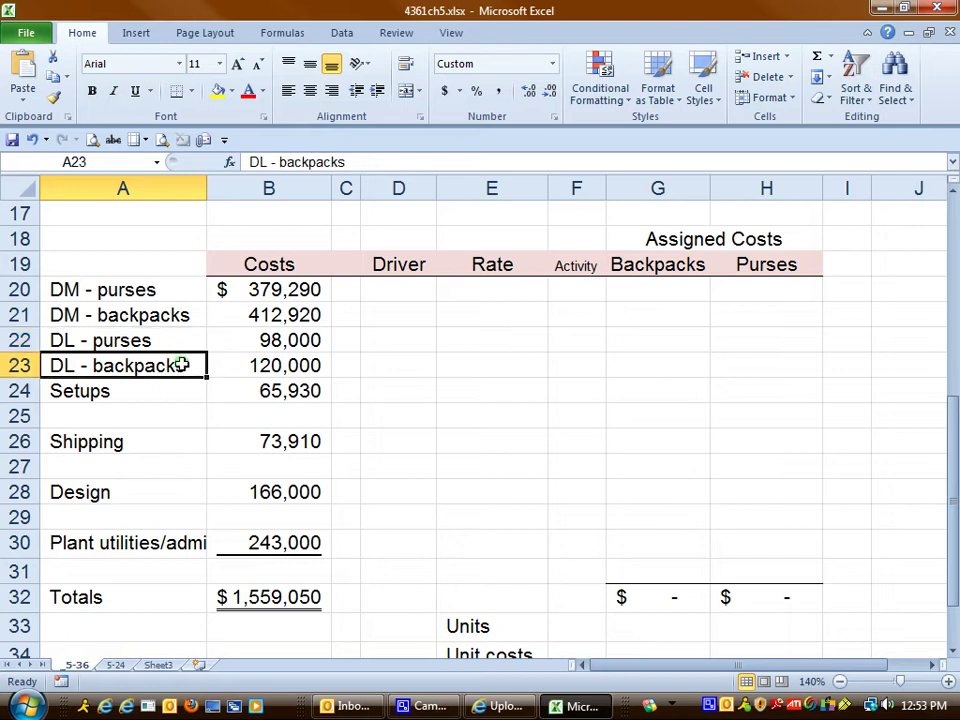
{"action": "left_click", "coordinate": [188, 344]}
{"action": "left_click", "coordinate": [169, 392]}
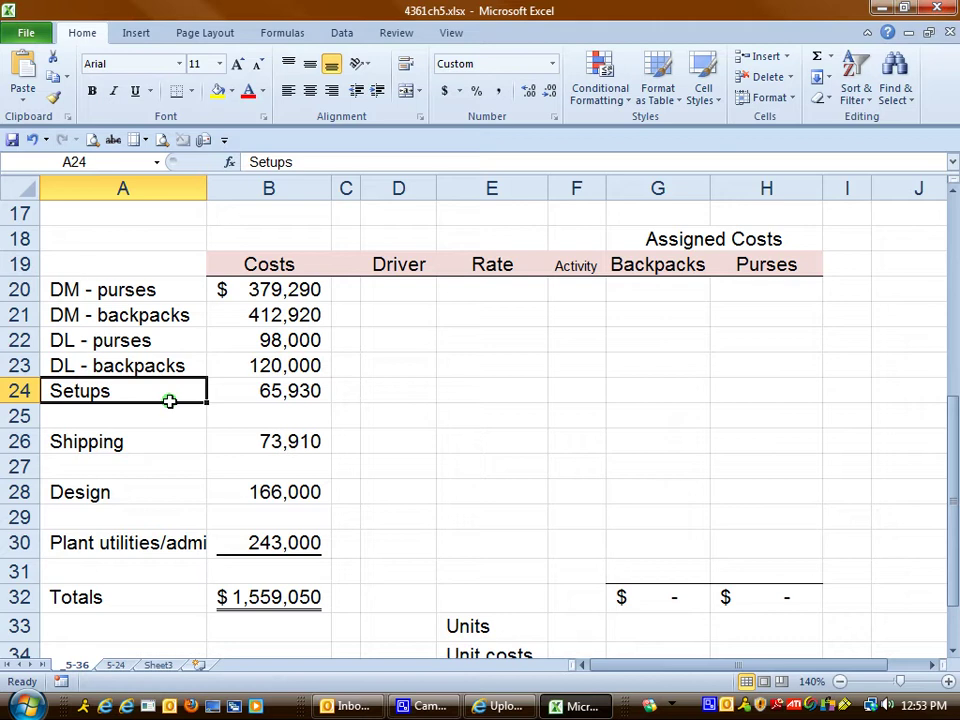
Narrow column C slightly and widen the Driver column
{"action": "left_click", "coordinate": [388, 289]}
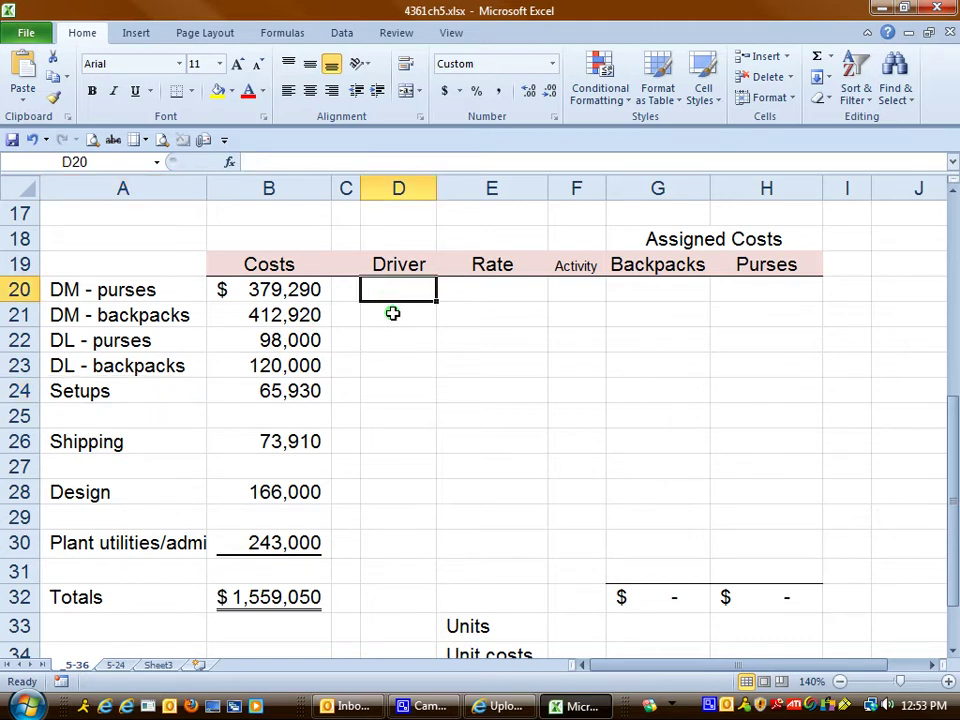
{"action": "left_click", "coordinate": [392, 313]}
{"action": "left_click_drag", "start_coordinate": [361, 189], "coordinate": [355, 189]}
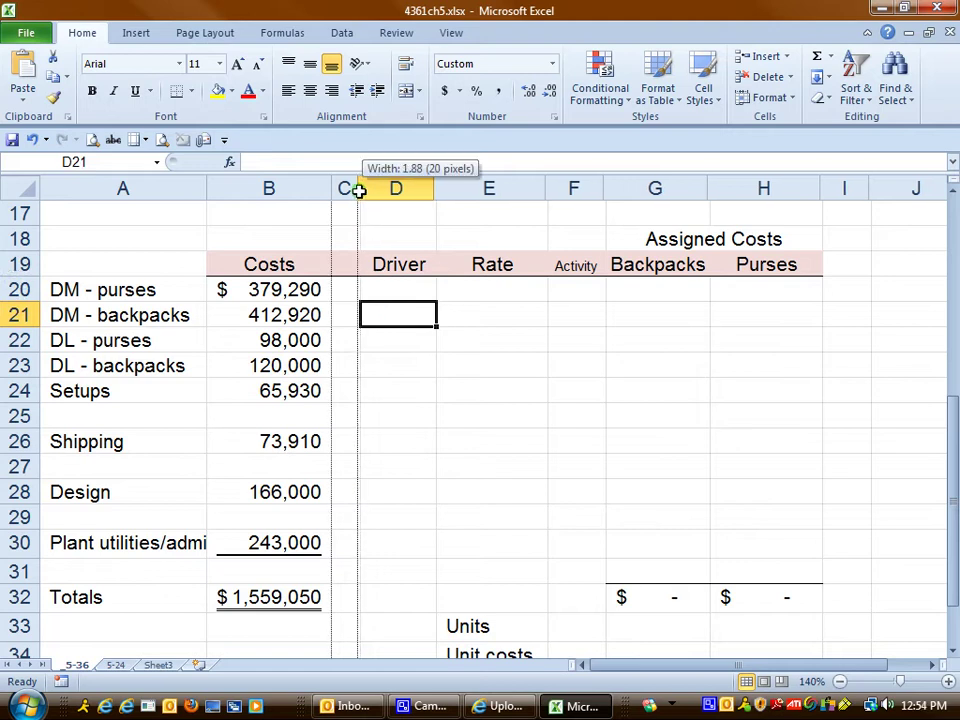
{"action": "left_click", "coordinate": [423, 288]}
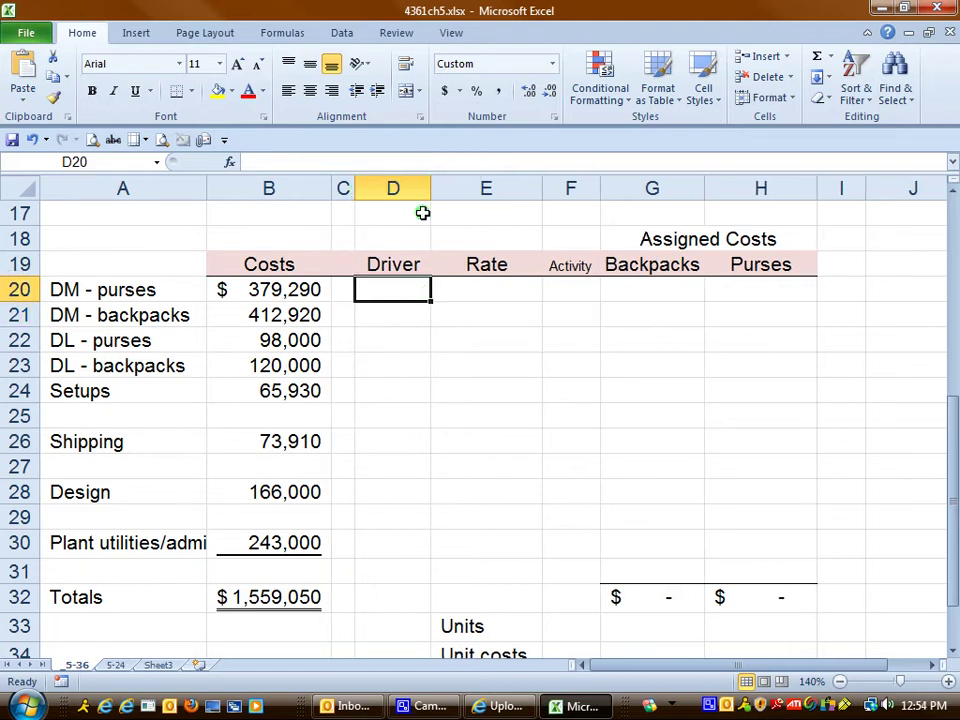
{"action": "left_click_drag", "start_coordinate": [430, 190], "coordinate": [442, 190]}
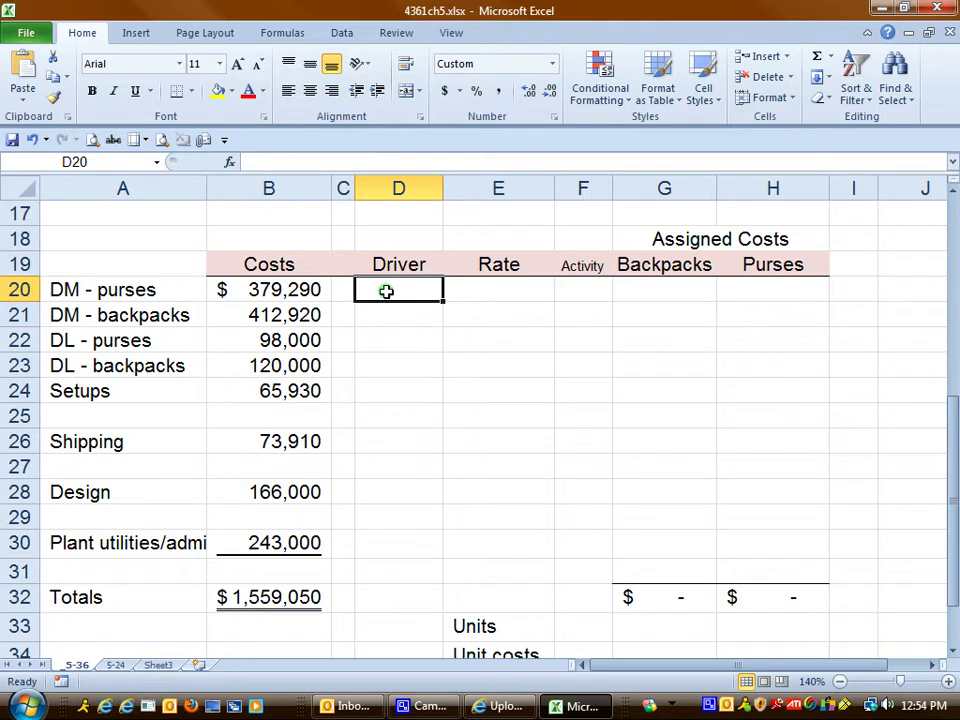
Enter drivers 3,350 and 6,050 for the DM rows and link the DL rows via =D20 and =D22
{"action": "type", "text": "3"}
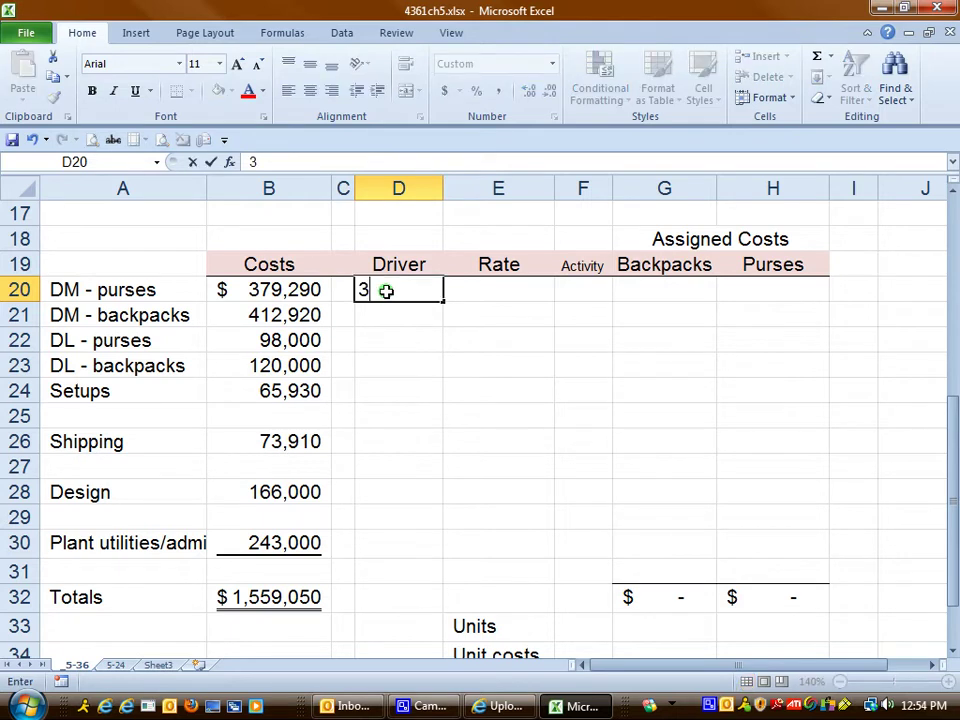
{"action": "type", "text": ",350"}
{"action": "key", "text": "Return"}
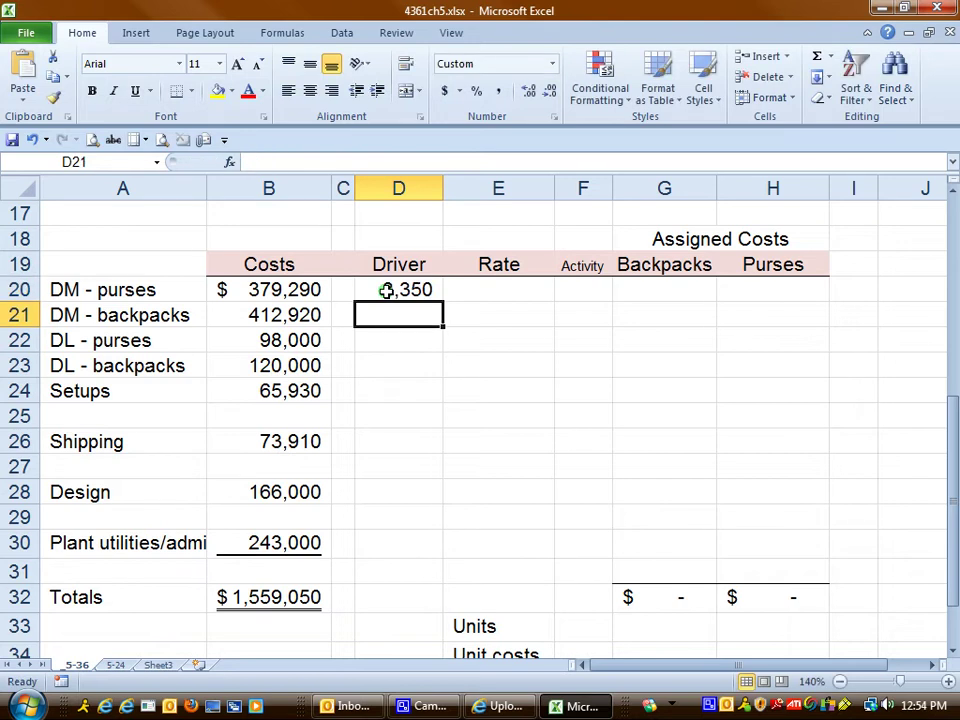
{"action": "type", "text": "6,050"}
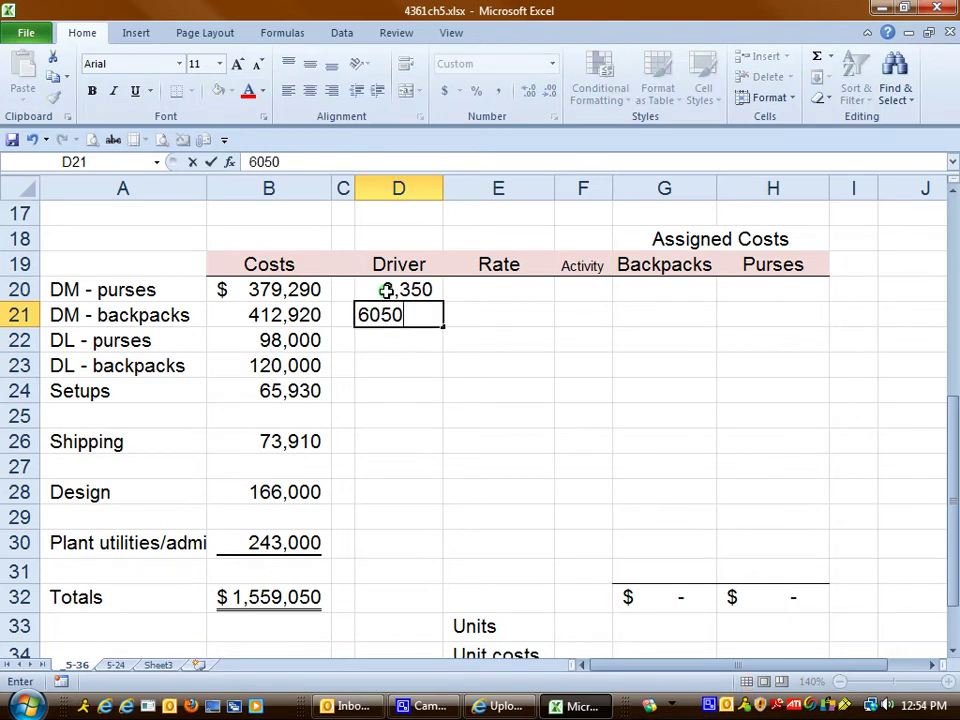
{"action": "key", "text": "Return"}
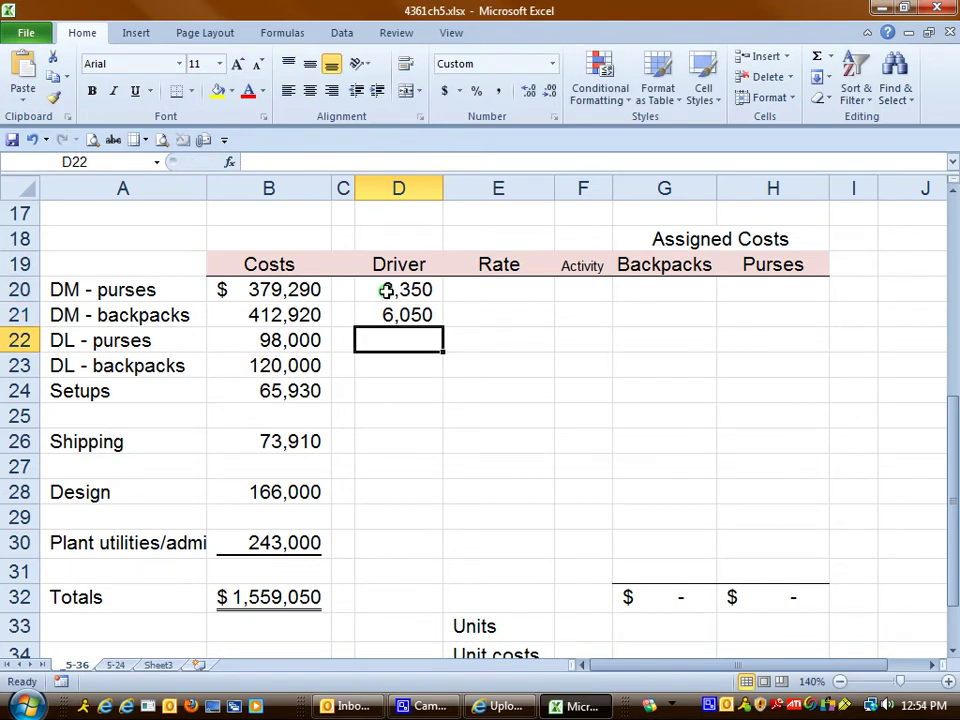
{"action": "type", "text": "="}
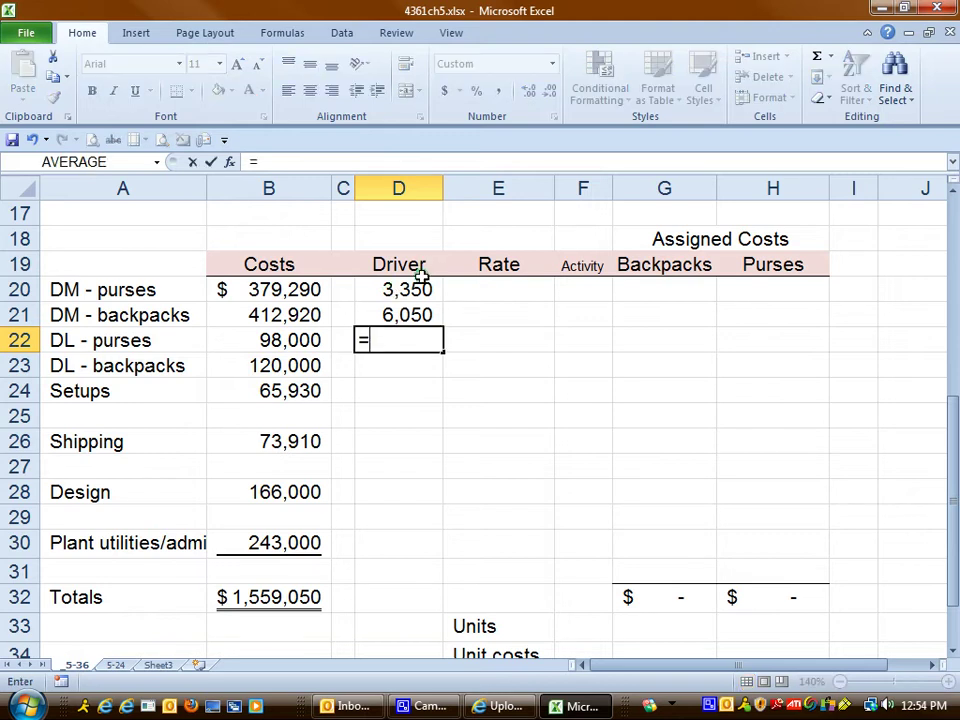
{"action": "left_click", "coordinate": [422, 289]}
{"action": "key", "text": "Return"}
{"action": "type", "text": "="}
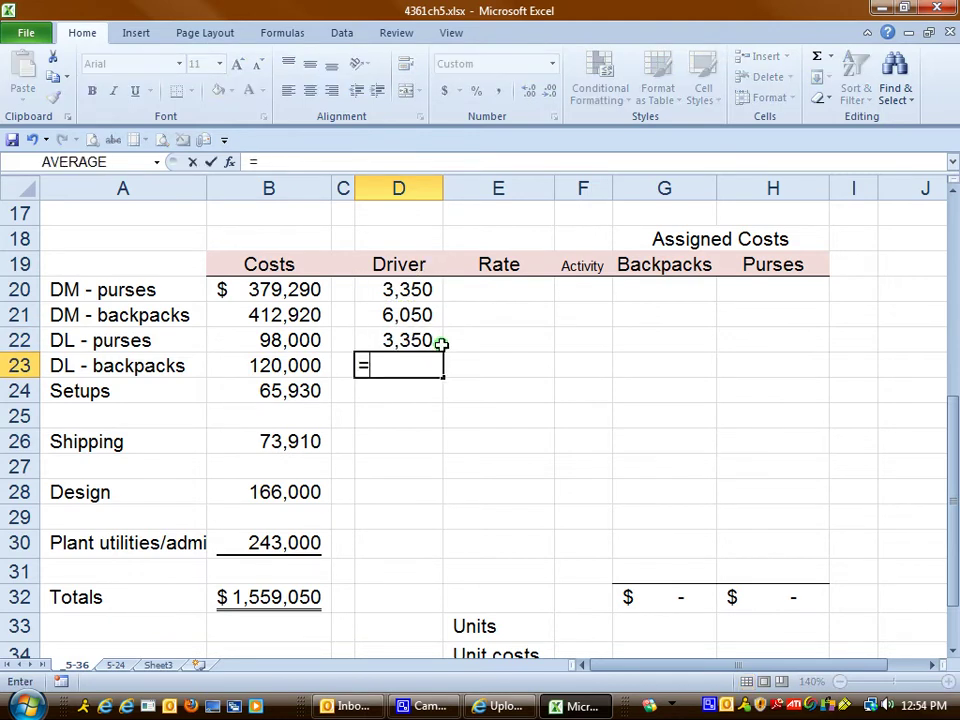
{"action": "left_click", "coordinate": [430, 340]}
{"action": "key", "text": "Return"}
{"action": "left_click", "coordinate": [398, 370]}
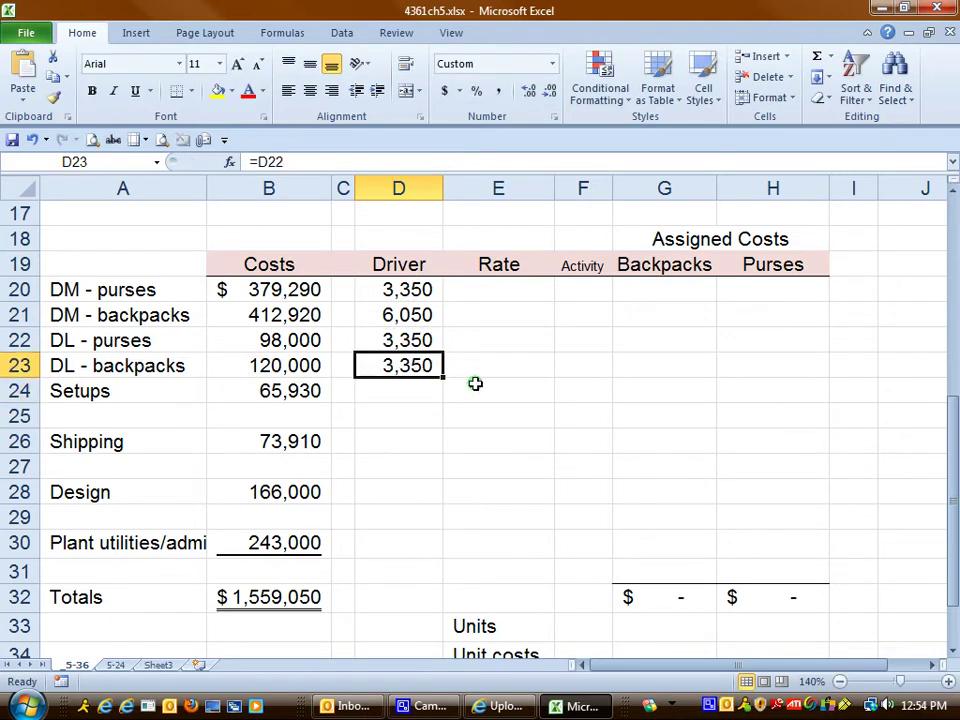
Review the DM - purses row: driver 3,350 against cost 379,290
{"action": "left_click", "coordinate": [407, 390]}
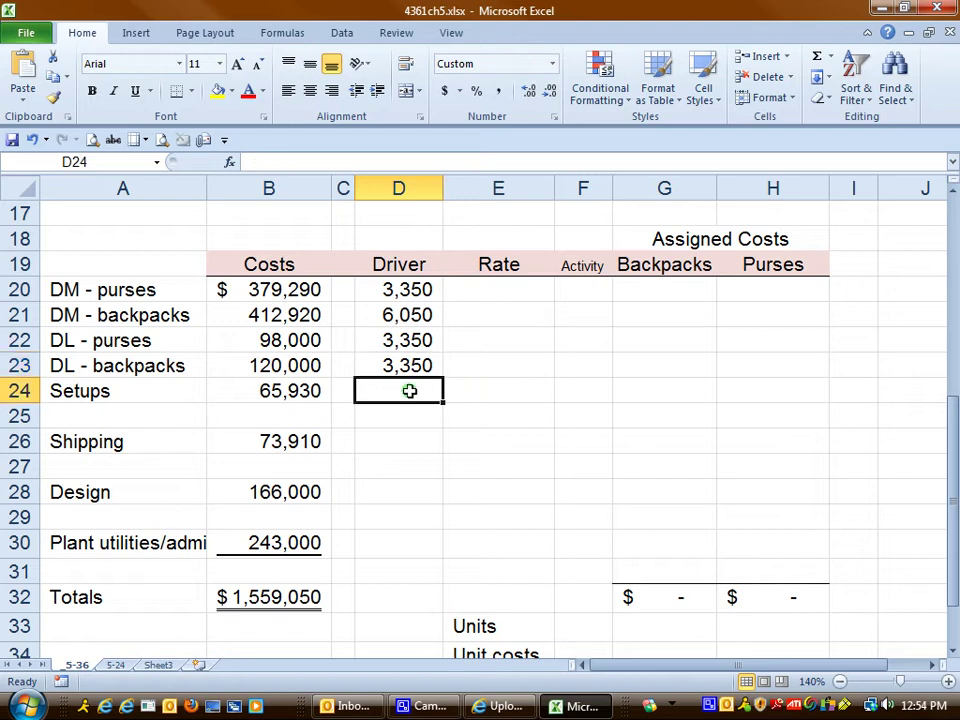
{"action": "left_click", "coordinate": [407, 289]}
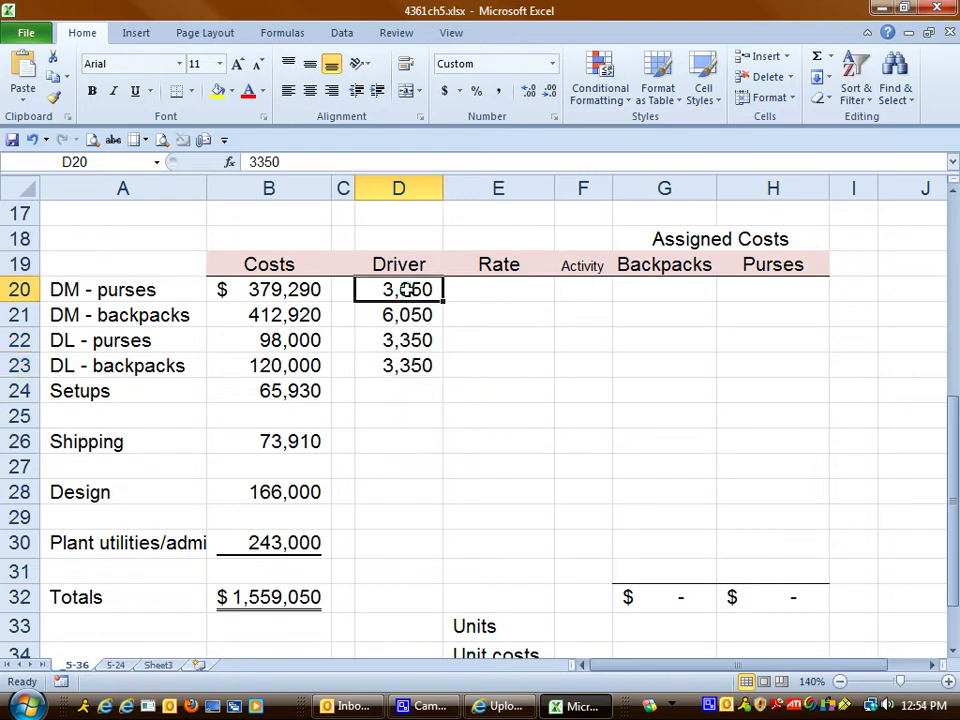
{"action": "left_click", "coordinate": [180, 291]}
{"action": "left_click_drag", "start_coordinate": [180, 291], "coordinate": [398, 289]}
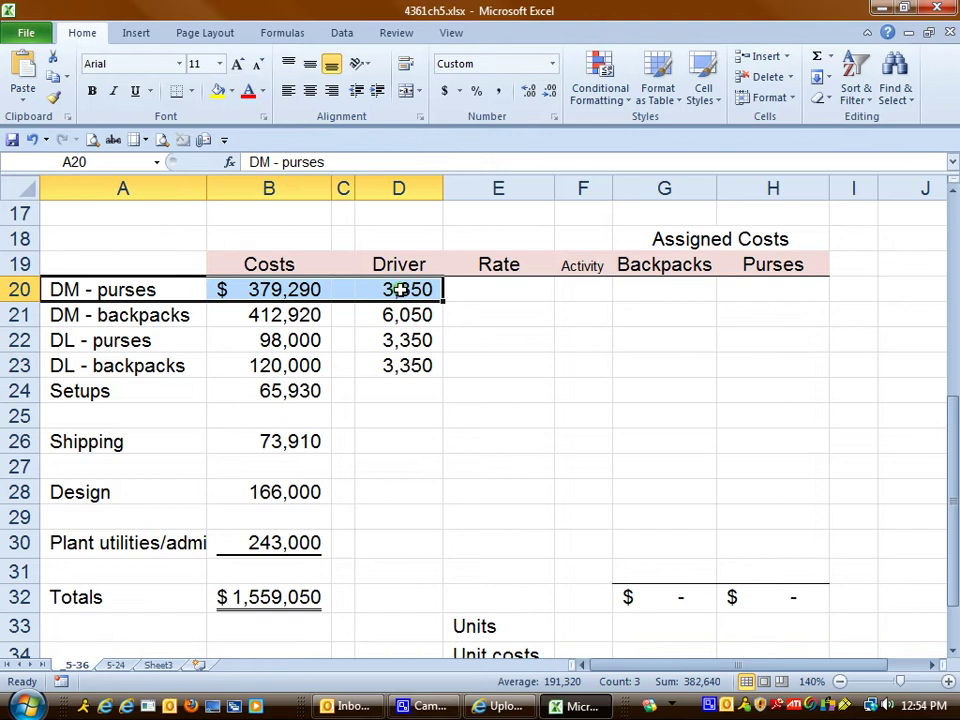
{"action": "left_click", "coordinate": [398, 289]}
{"action": "left_click", "coordinate": [253, 287]}
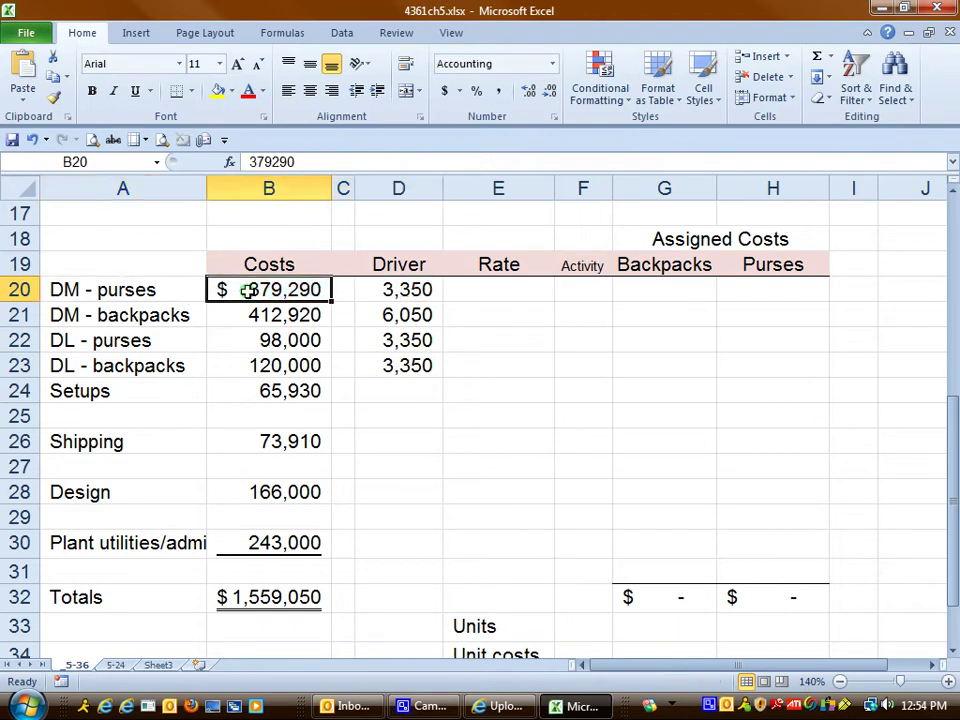
Enter a driver of 190 for both Setups and Shipping
{"action": "left_click", "coordinate": [380, 390]}
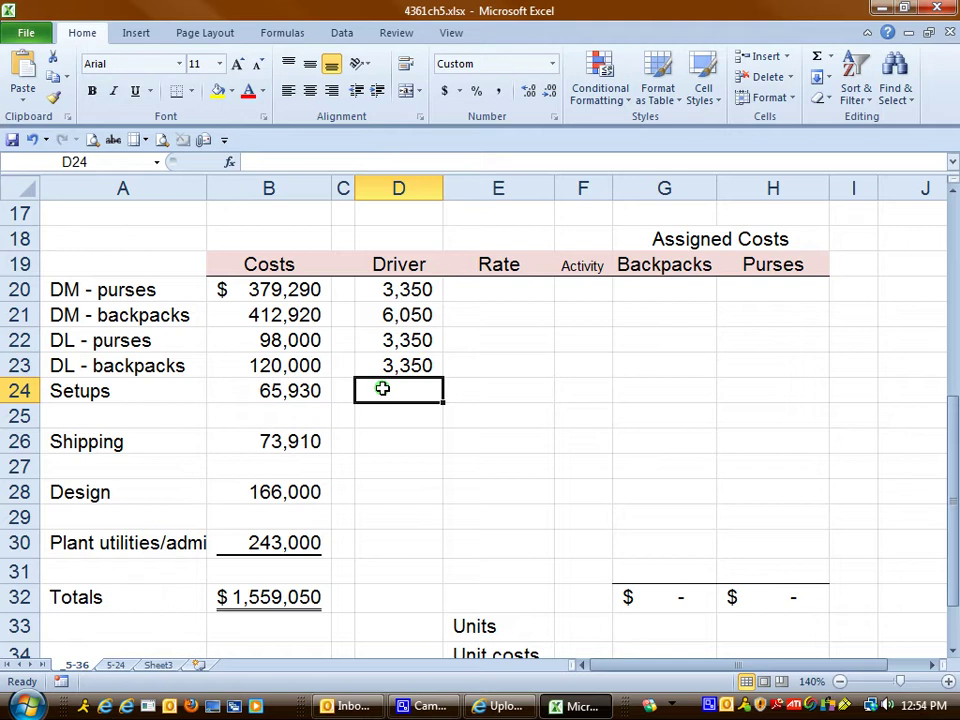
{"action": "type", "text": "190"}
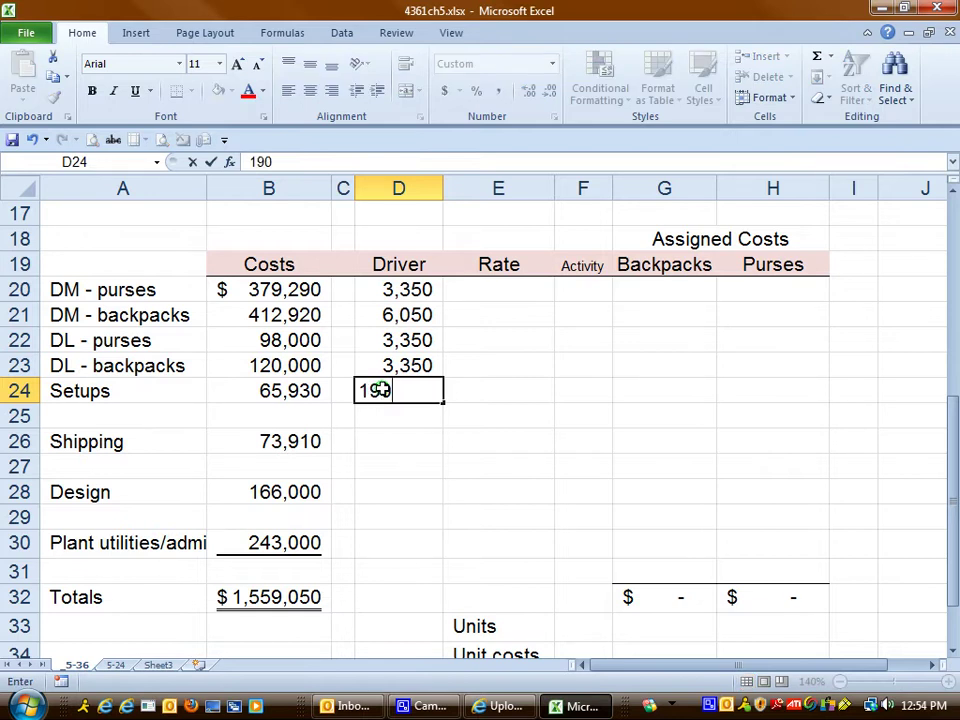
{"action": "key", "text": "Return"}
{"action": "left_click", "coordinate": [382, 389]}
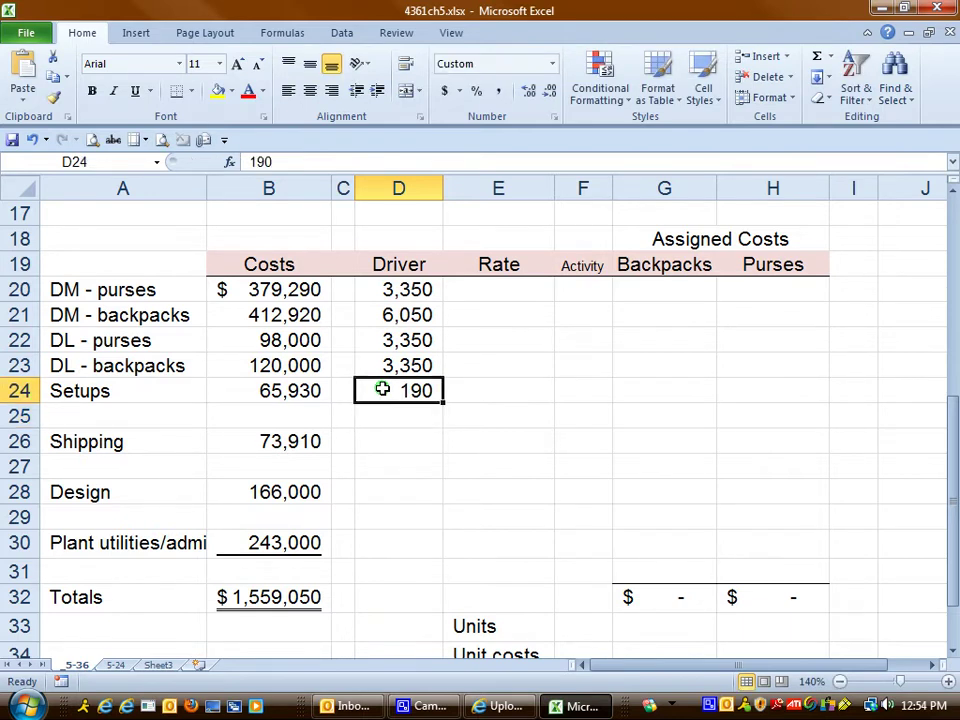
{"action": "left_click", "coordinate": [410, 444]}
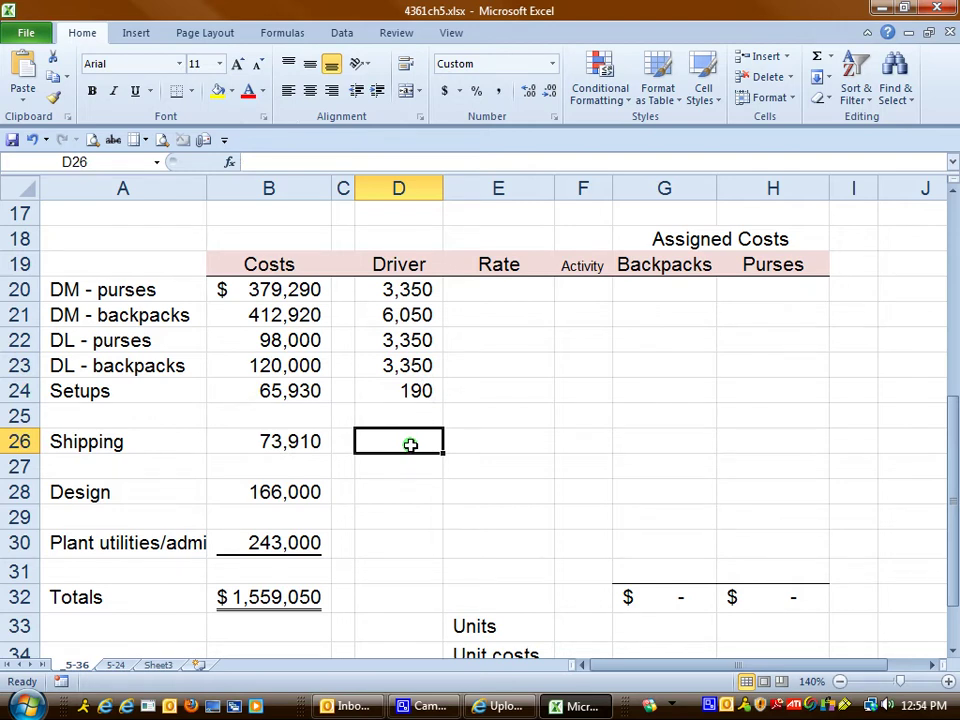
{"action": "type", "text": "190"}
{"action": "key", "text": "Return"}
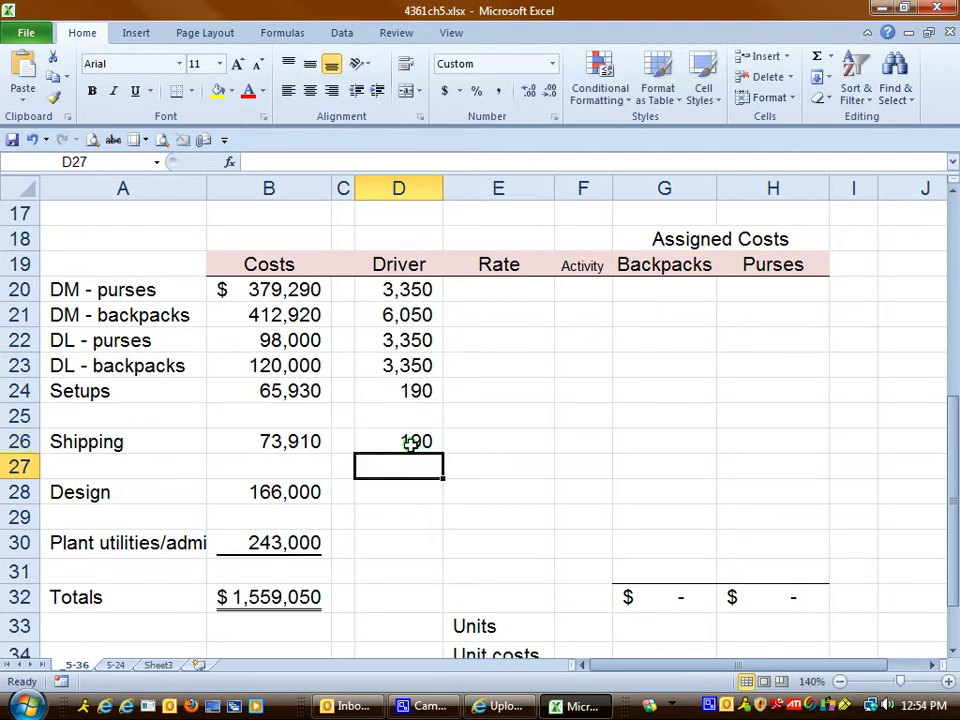
Enter drivers of 4 for Design and 4,050 for Plant utilities
{"action": "left_click", "coordinate": [405, 491]}
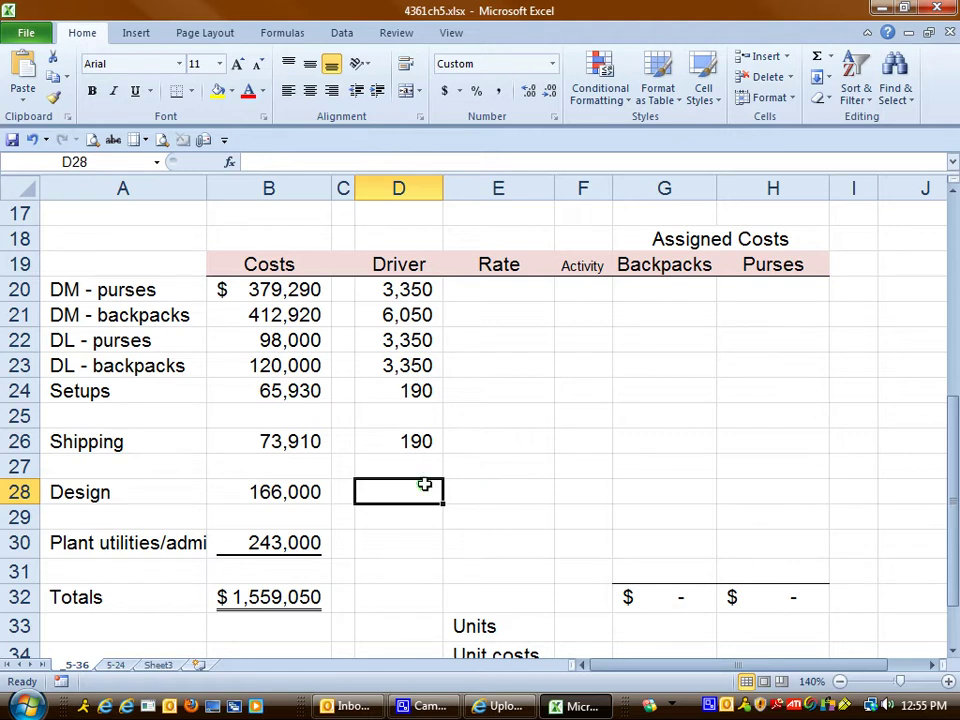
{"action": "type", "text": "4"}
{"action": "key", "text": "Return"}
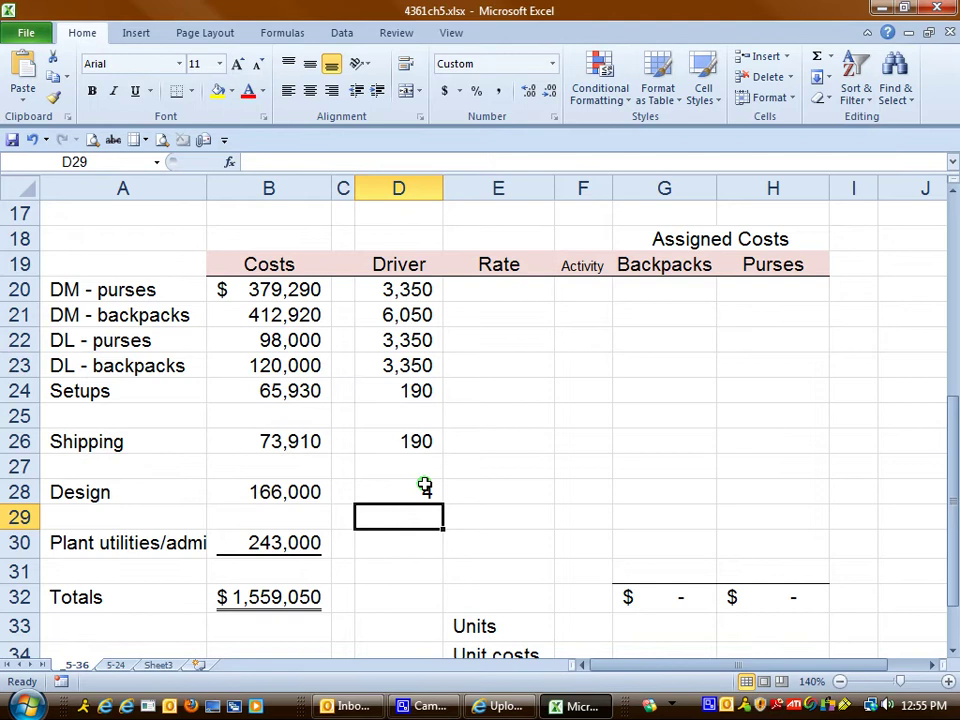
{"action": "left_click", "coordinate": [420, 540]}
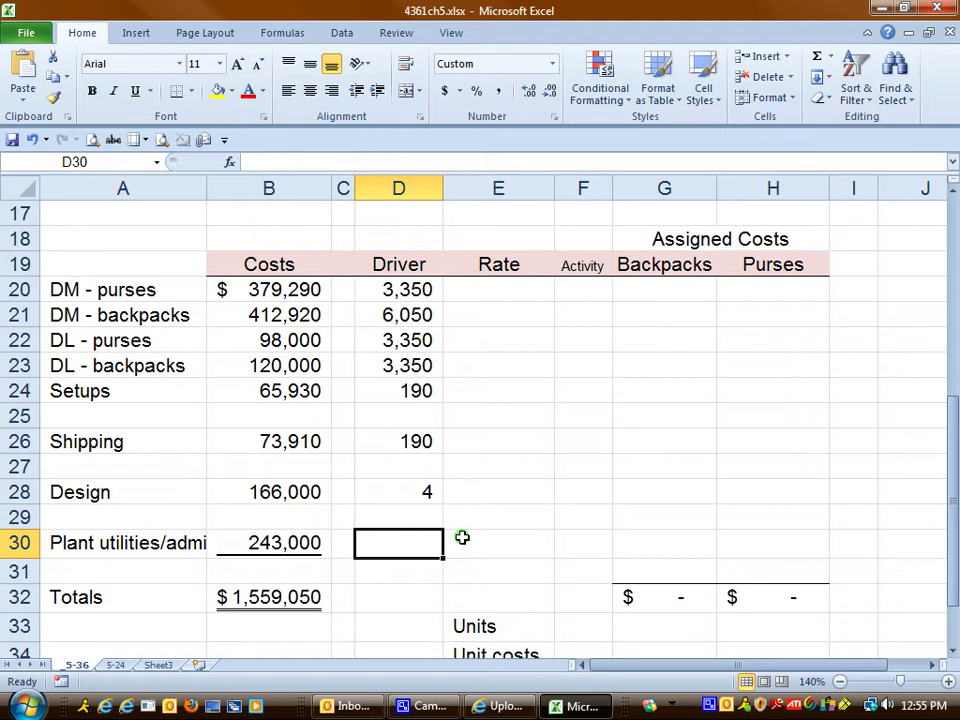
{"action": "type", "text": "4,05"}
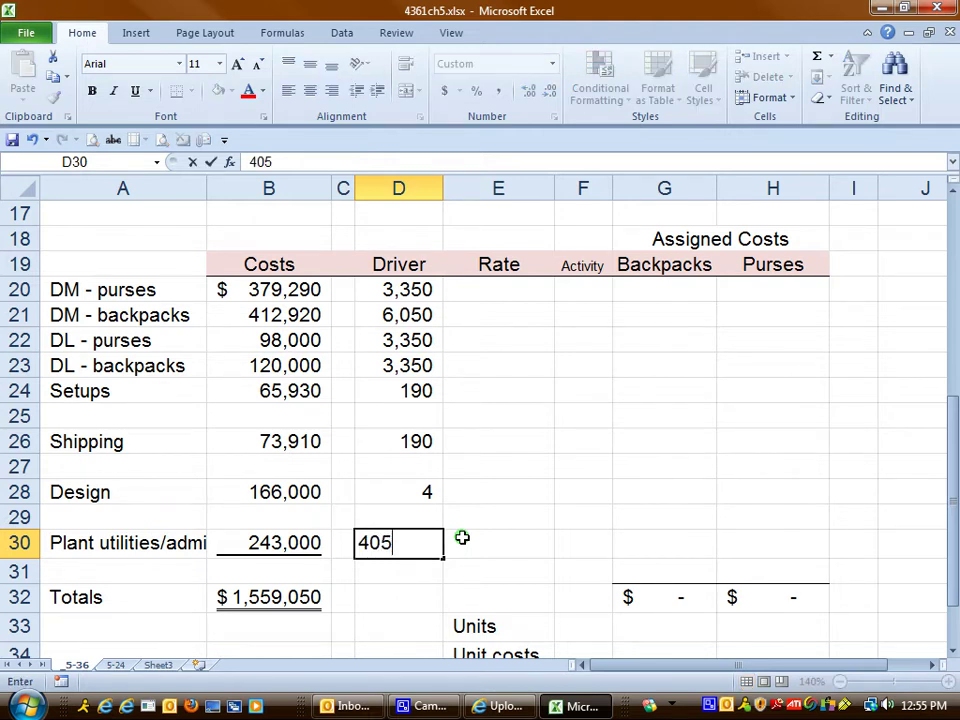
{"action": "type", "text": "0"}
{"action": "key", "text": "Return"}
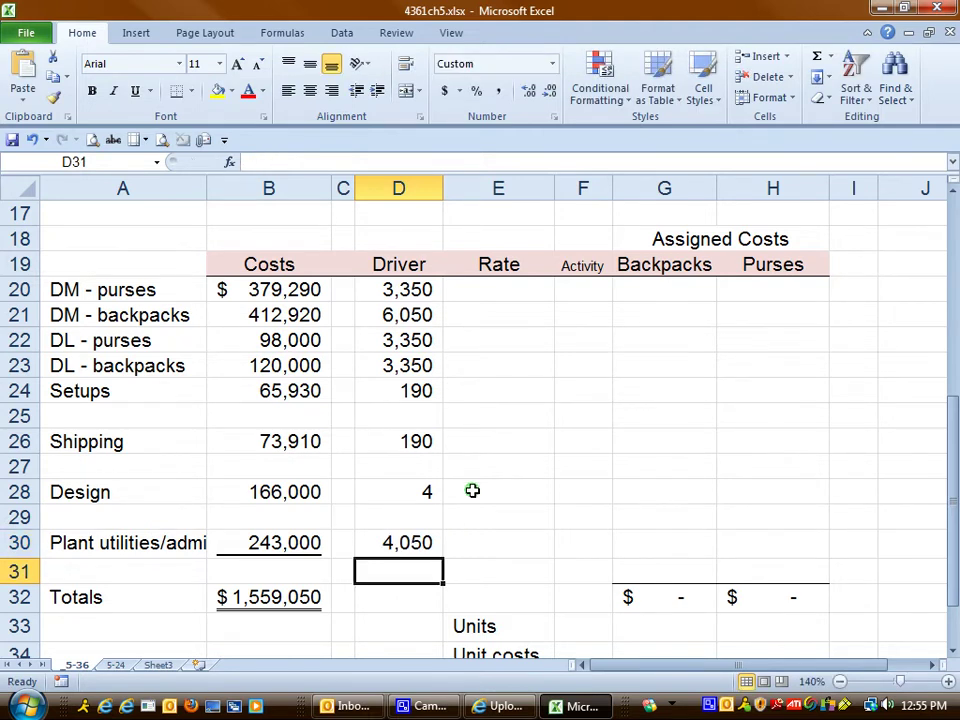
Narrow spacer column C between Costs and Driver a little further
{"action": "left_click", "coordinate": [425, 364]}
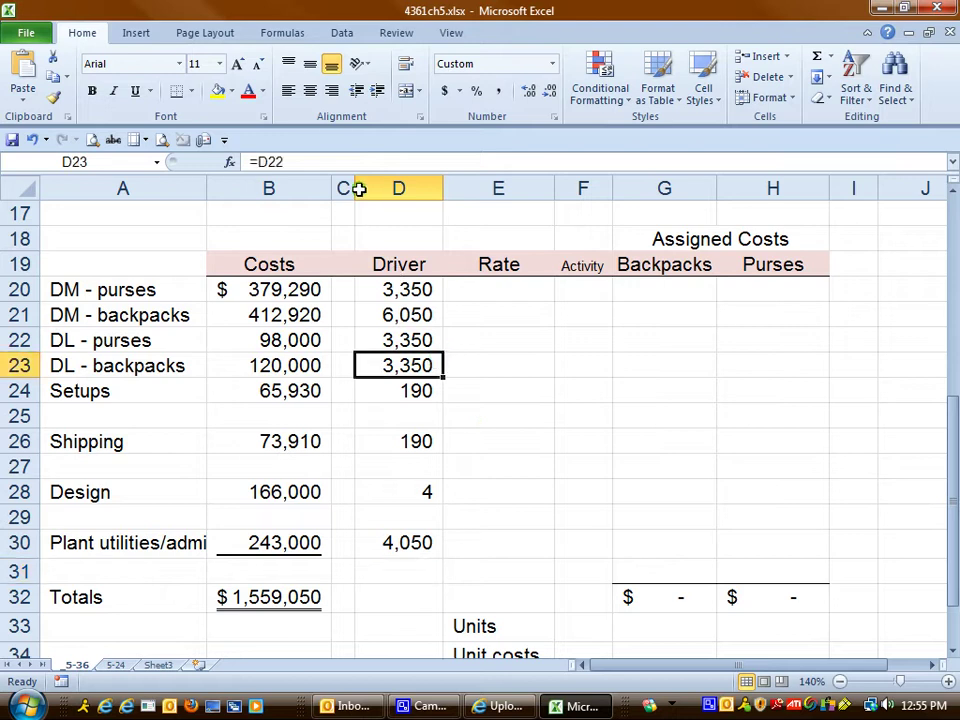
{"action": "left_click_drag", "start_coordinate": [355, 188], "coordinate": [350, 188]}
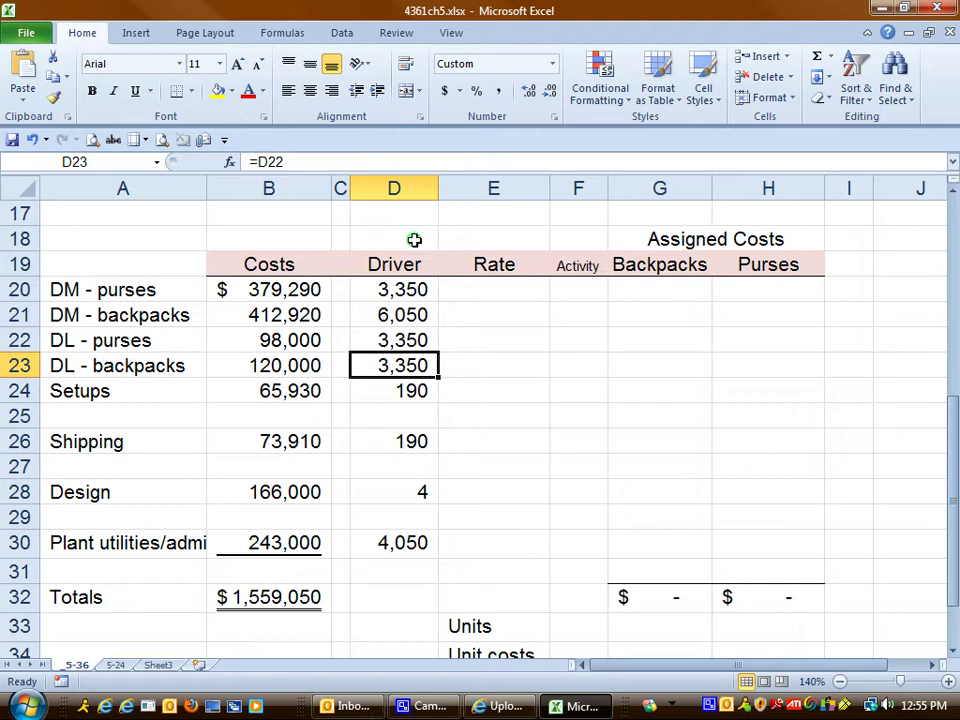
{"action": "left_click", "coordinate": [486, 285]}
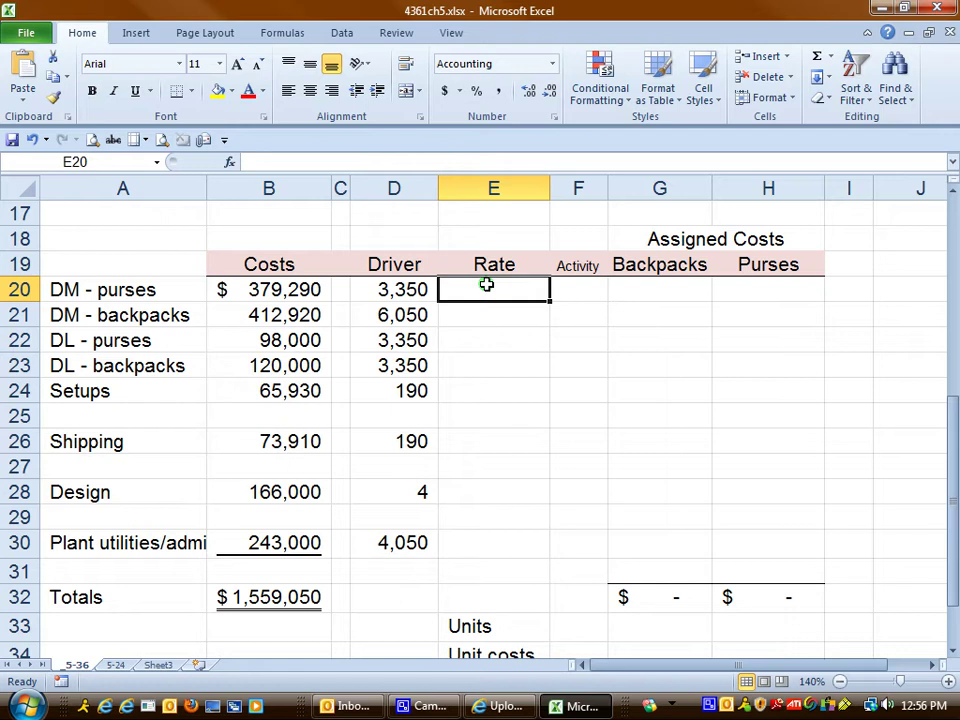
Insert a ÷ division sign in C20 and copy it down through row 30
{"action": "left_click", "coordinate": [342, 287]}
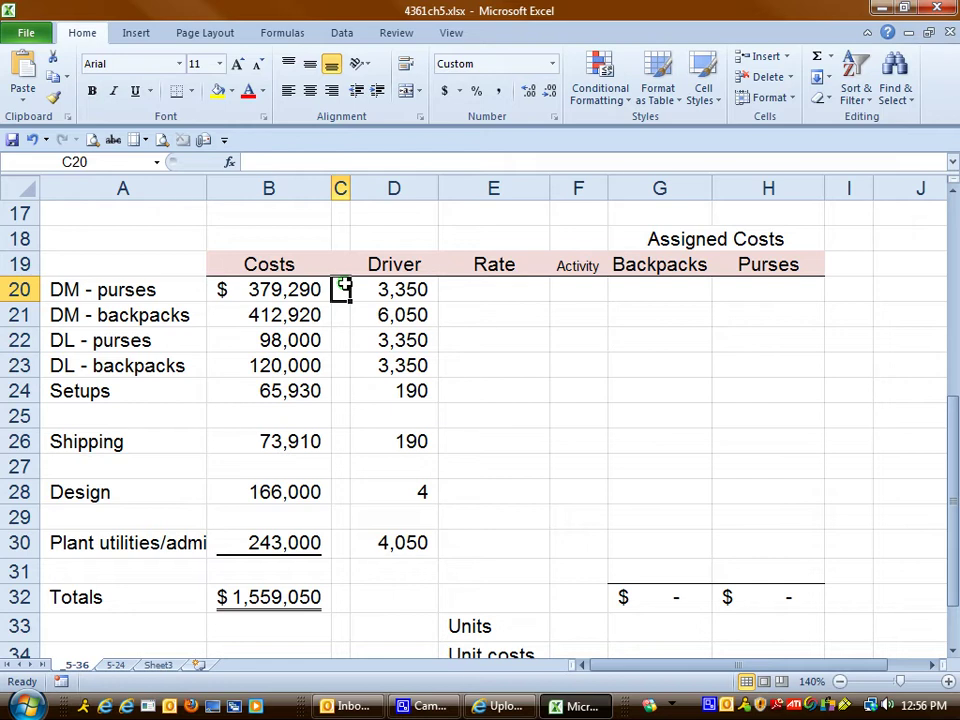
{"action": "left_click", "coordinate": [134, 32]}
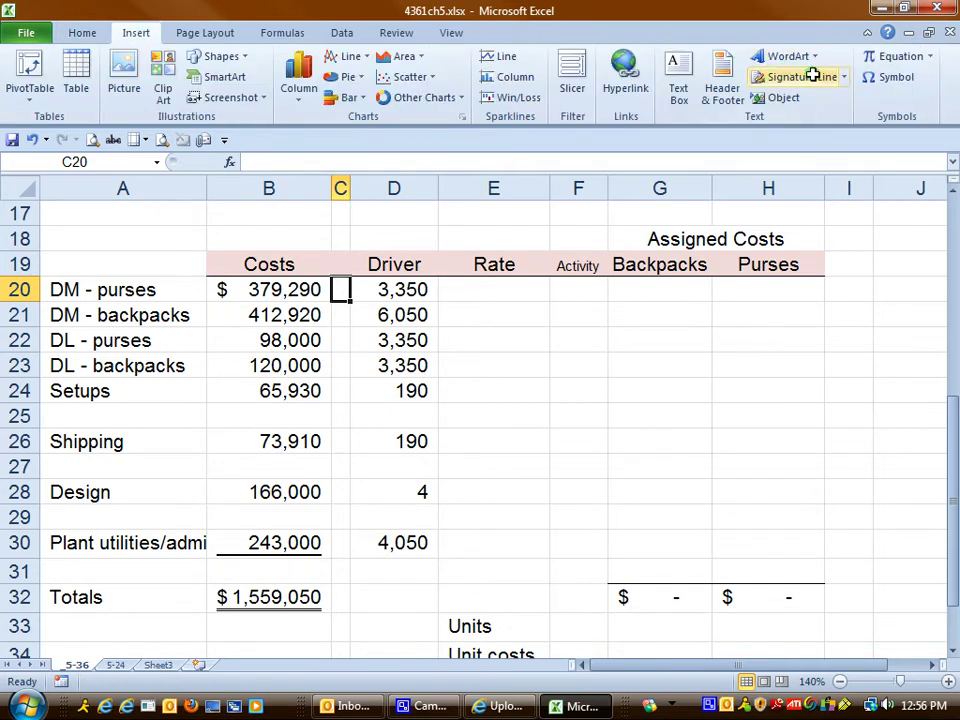
{"action": "left_click", "coordinate": [893, 78]}
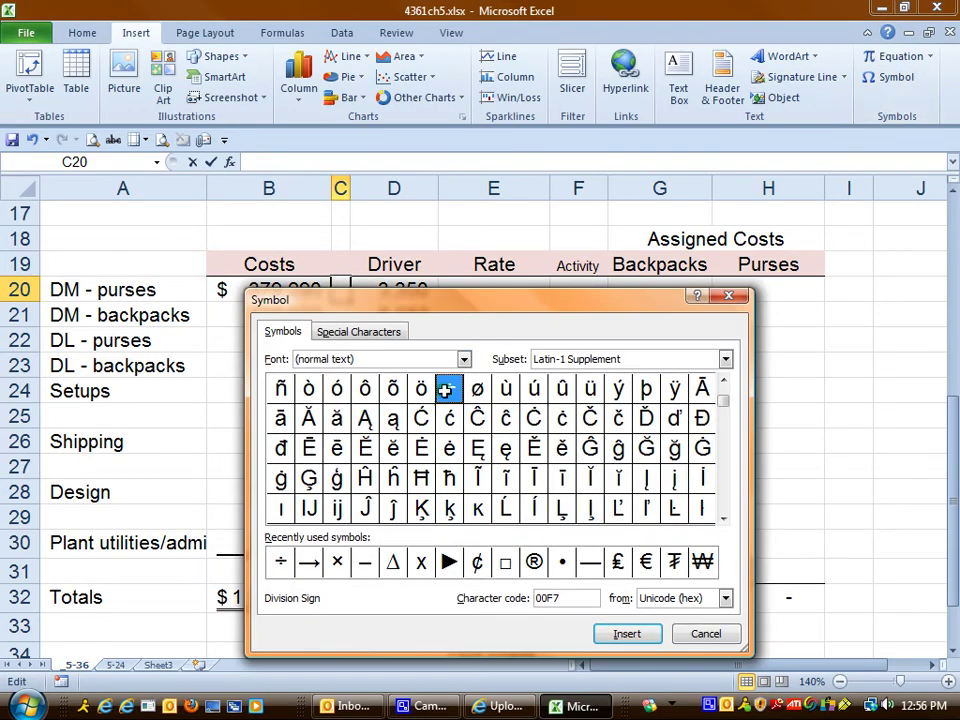
{"action": "left_click", "coordinate": [627, 633]}
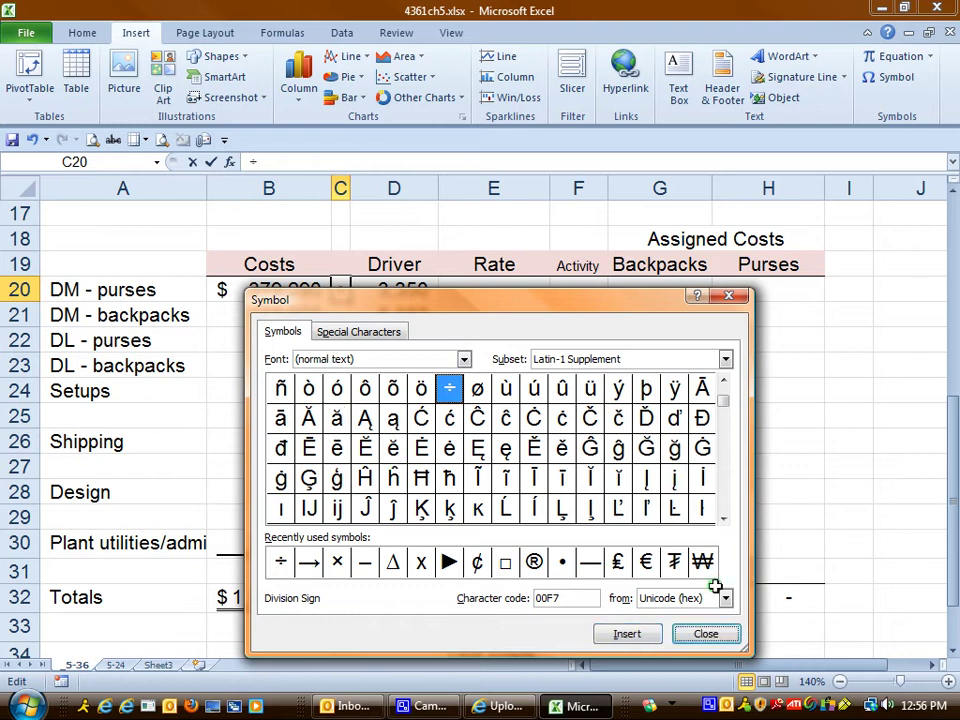
{"action": "left_click", "coordinate": [706, 633]}
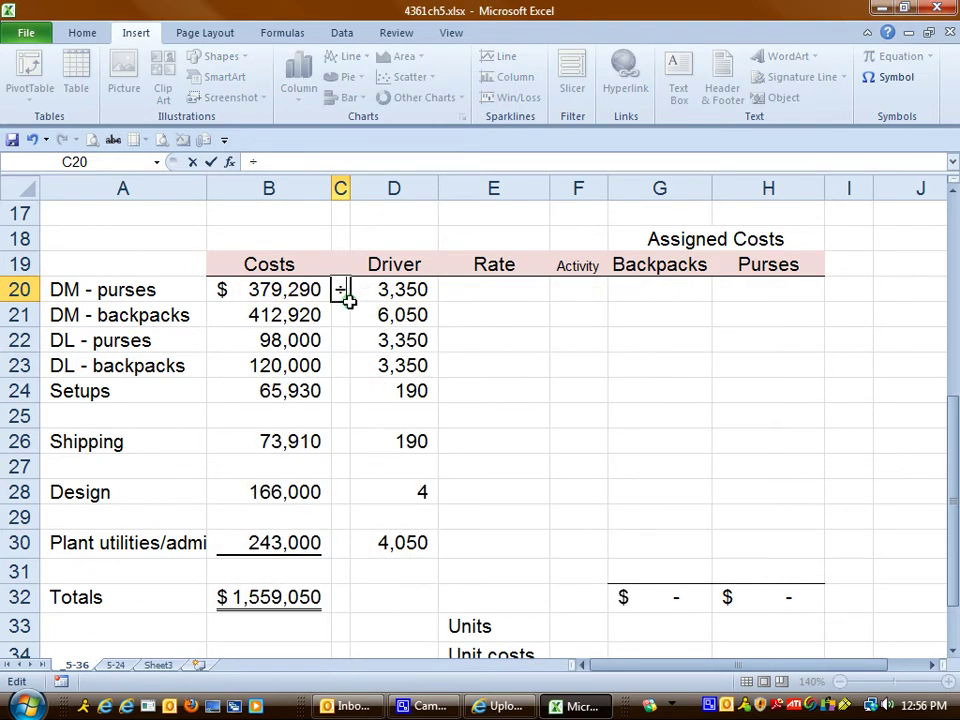
{"action": "left_click_drag", "start_coordinate": [348, 300], "coordinate": [338, 552]}
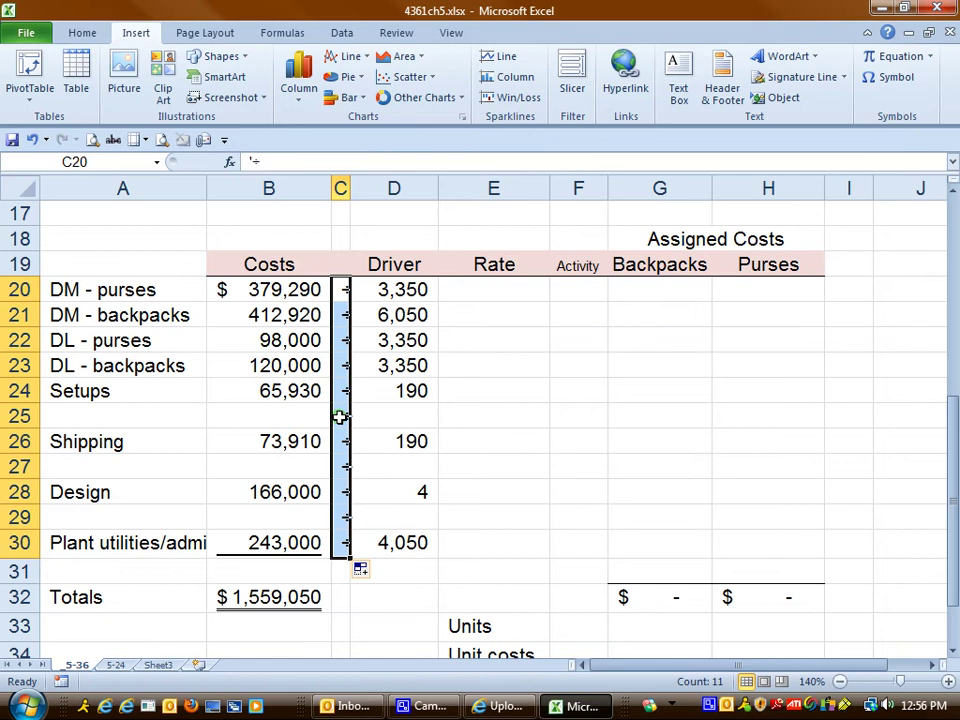
Remove the stray division signs from blank rows 25, 27 and 29, and resize column C
{"action": "left_click", "coordinate": [339, 414]}
{"action": "key", "text": "Delete"}
{"action": "left_click", "coordinate": [340, 466]}
{"action": "key", "text": "Delete"}
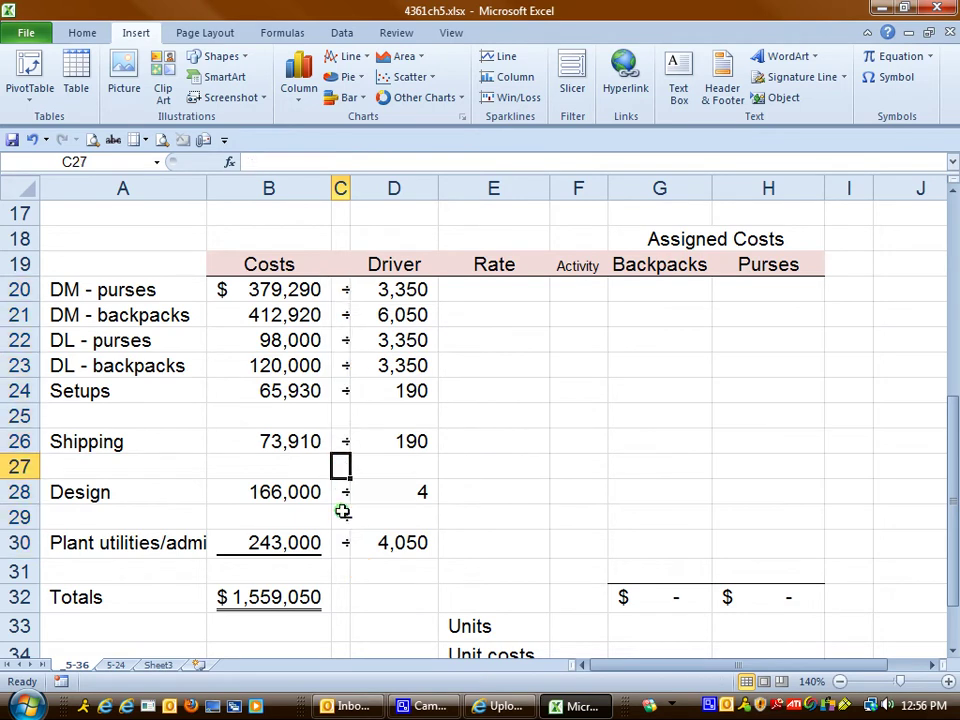
{"action": "left_click", "coordinate": [342, 511]}
{"action": "key", "text": "Delete"}
{"action": "left_click_drag", "start_coordinate": [351, 188], "coordinate": [368, 194]}
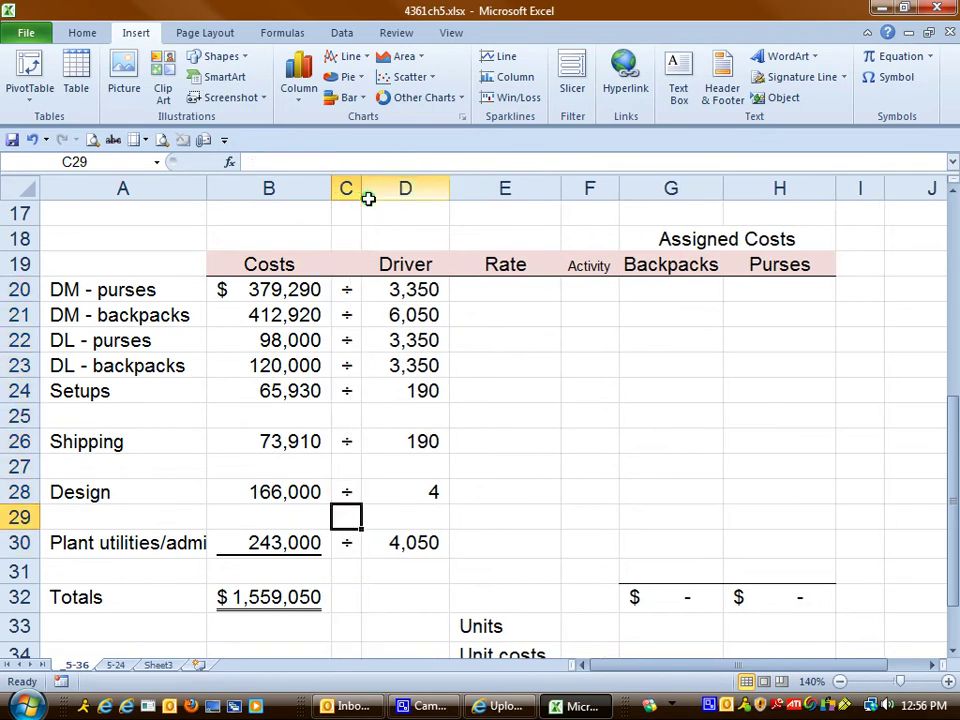
Enter the rate formula =B20/D20 in E20 for DM - purses
{"action": "left_click", "coordinate": [315, 288]}
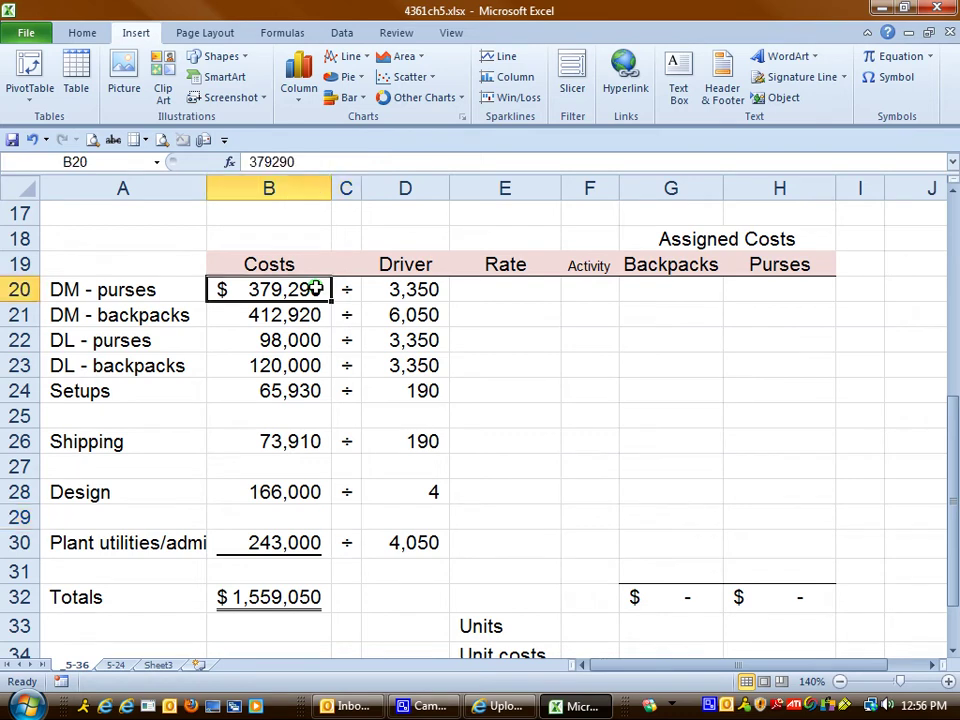
{"action": "left_click", "coordinate": [426, 291]}
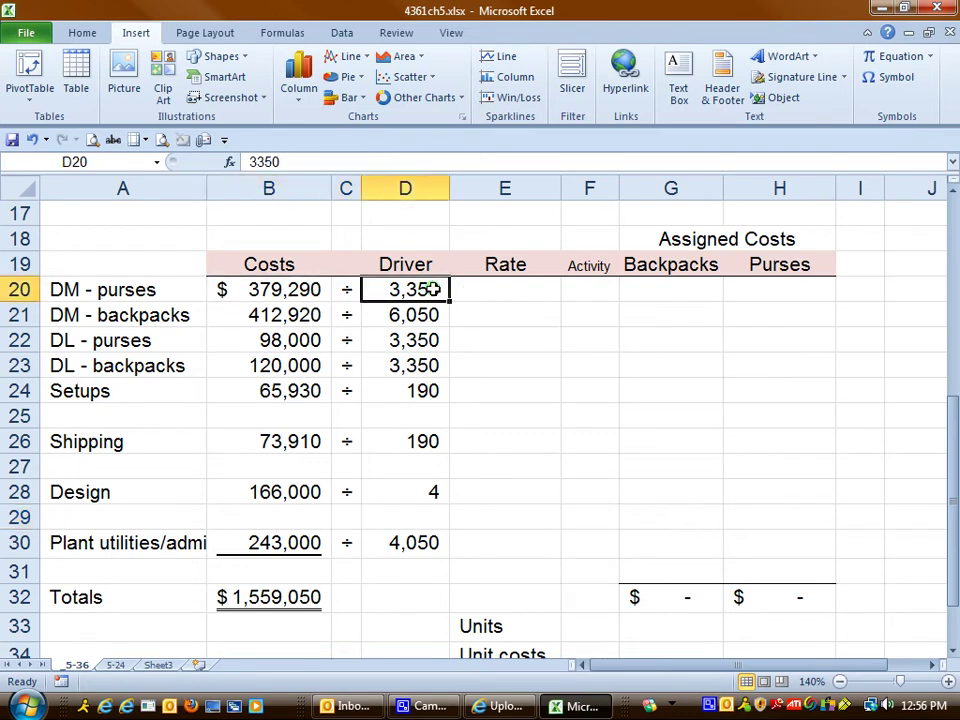
{"action": "left_click", "coordinate": [469, 289]}
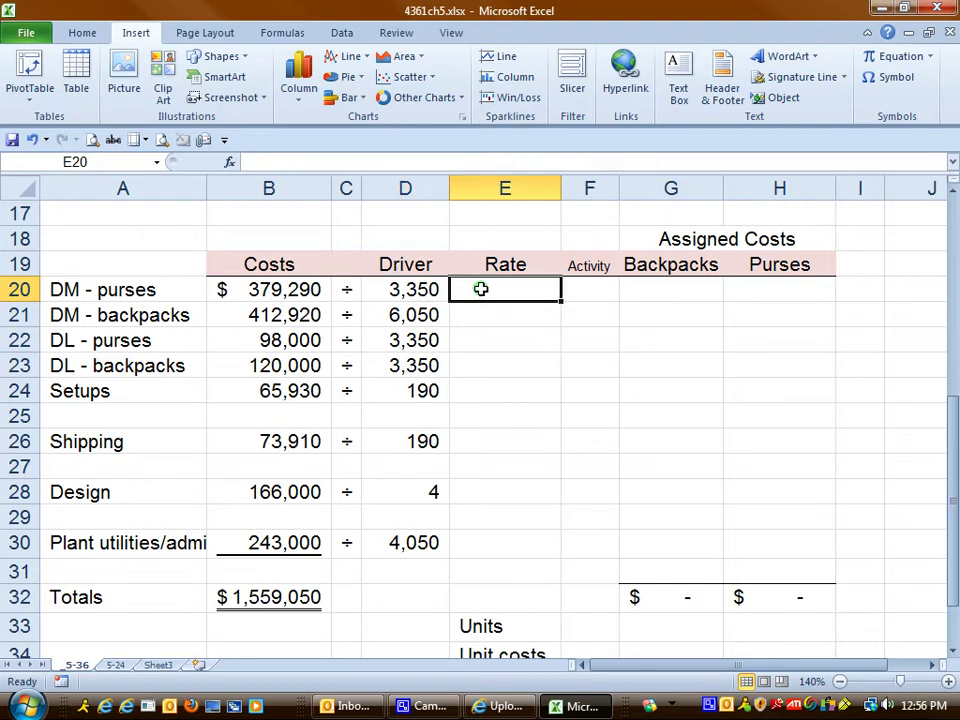
{"action": "type", "text": "="}
{"action": "left_click", "coordinate": [320, 289]}
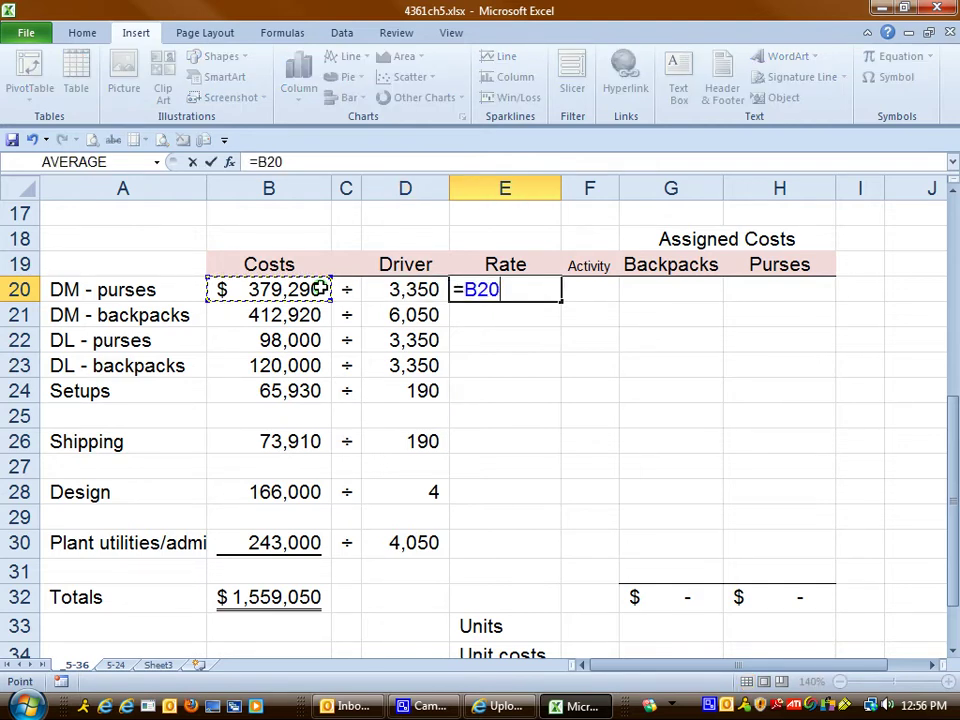
{"action": "type", "text": "/"}
{"action": "left_click", "coordinate": [407, 286]}
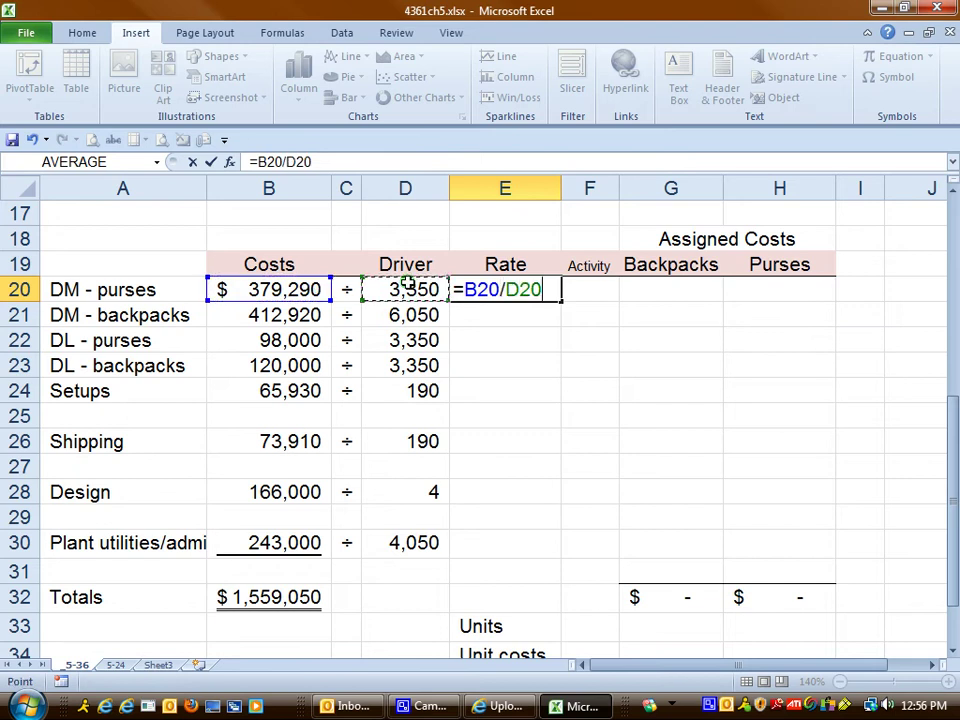
{"action": "key", "text": "Return"}
Copy the rate formula down to E30, clear the #DIV/0! cells, and widen column E
{"action": "left_click", "coordinate": [540, 289]}
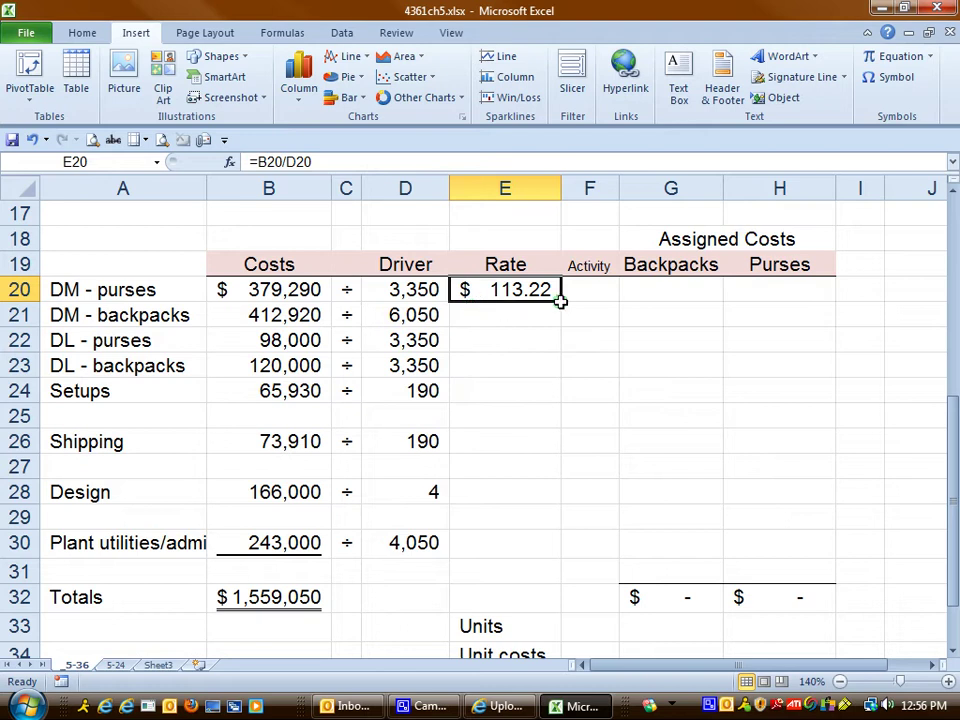
{"action": "left_click_drag", "start_coordinate": [560, 300], "coordinate": [553, 559]}
{"action": "left_click", "coordinate": [527, 511]}
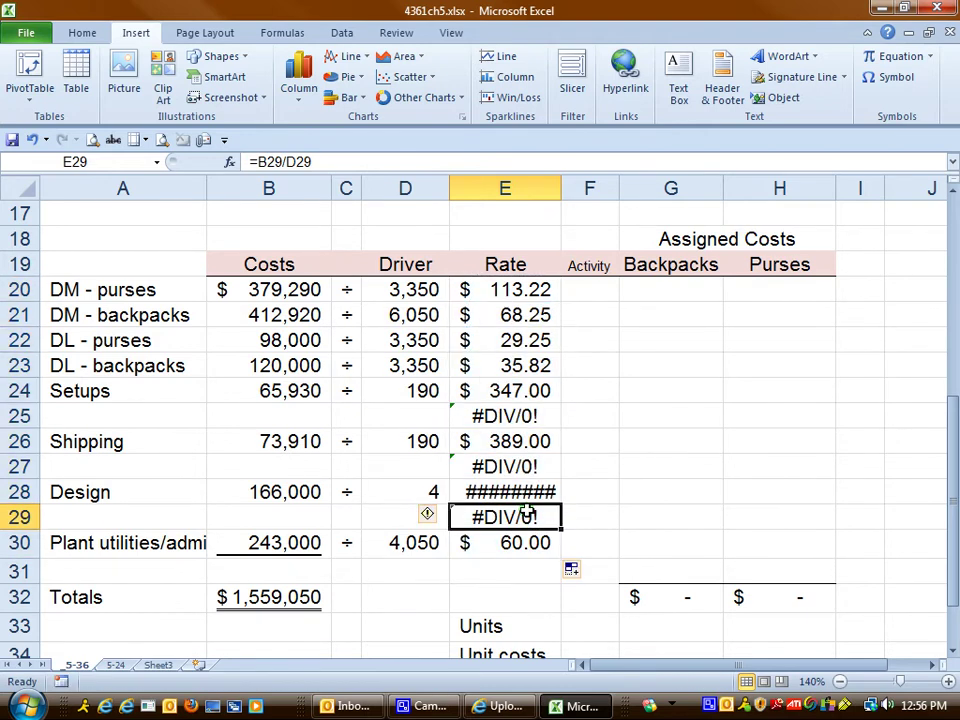
{"action": "key", "text": "Delete"}
{"action": "left_click", "coordinate": [521, 470]}
{"action": "key", "text": "Delete"}
{"action": "left_click", "coordinate": [497, 416]}
{"action": "key", "text": "Delete"}
{"action": "left_click", "coordinate": [548, 464]}
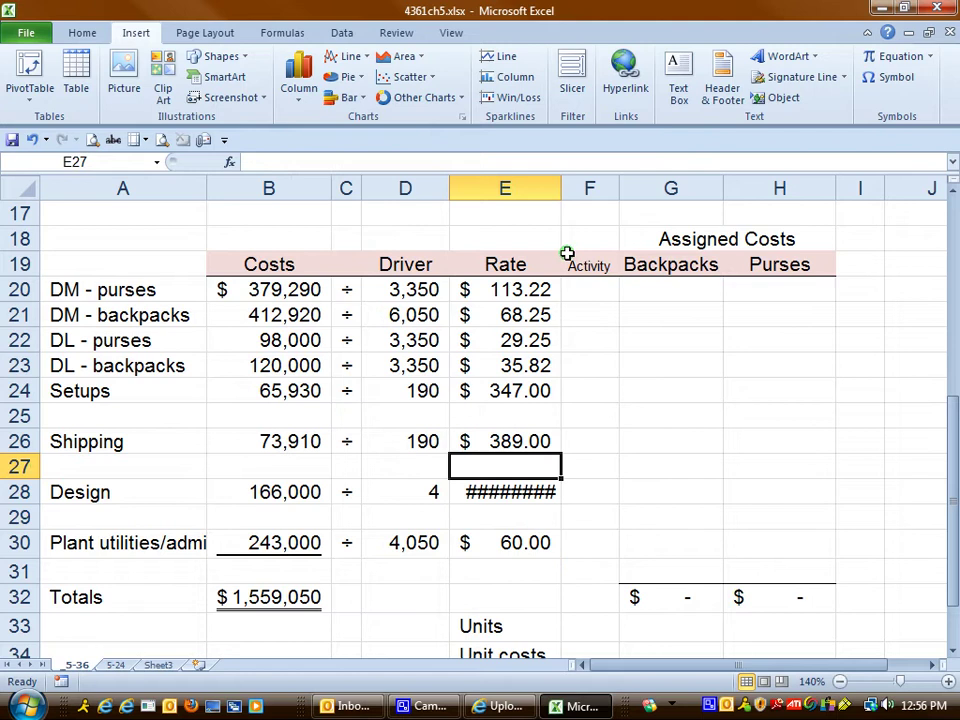
{"action": "left_click_drag", "start_coordinate": [561, 188], "coordinate": [577, 188]}
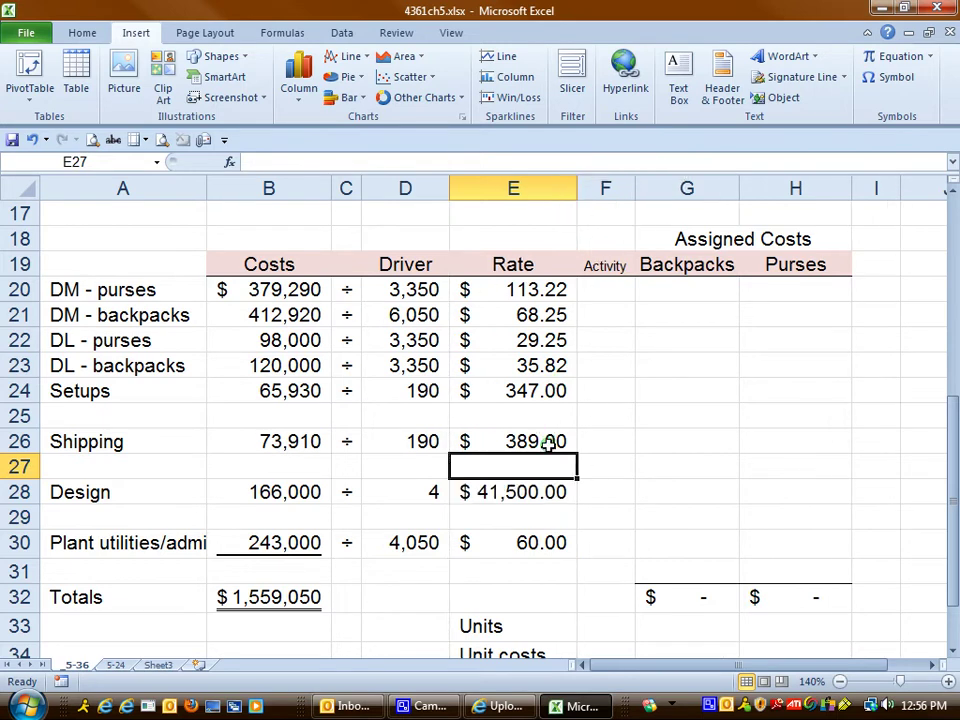
{"action": "left_click_drag", "start_coordinate": [505, 392], "coordinate": [536, 542]}
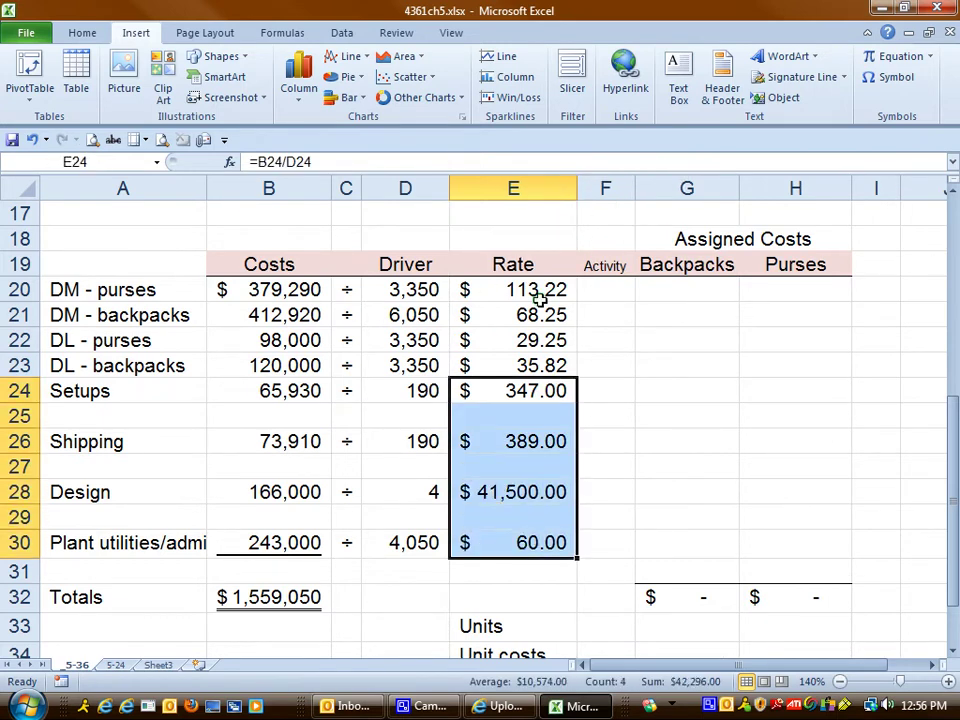
Show the overhead rates in E24:E30 as whole dollars and refit column E's width
{"action": "left_click", "coordinate": [82, 30]}
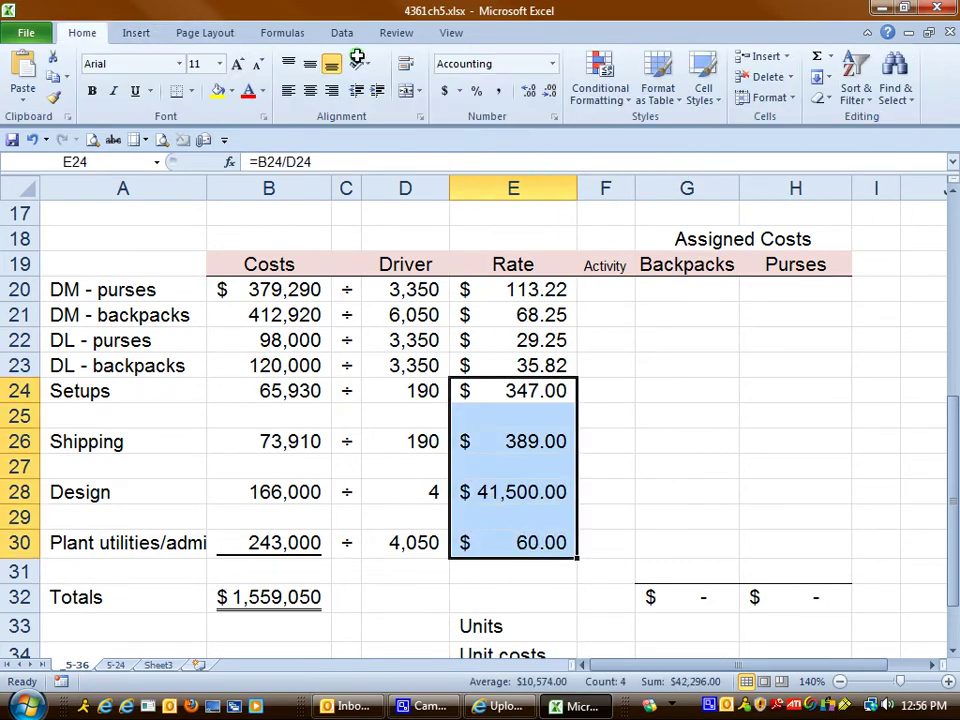
{"action": "left_click", "coordinate": [550, 90]}
{"action": "left_click", "coordinate": [550, 90]}
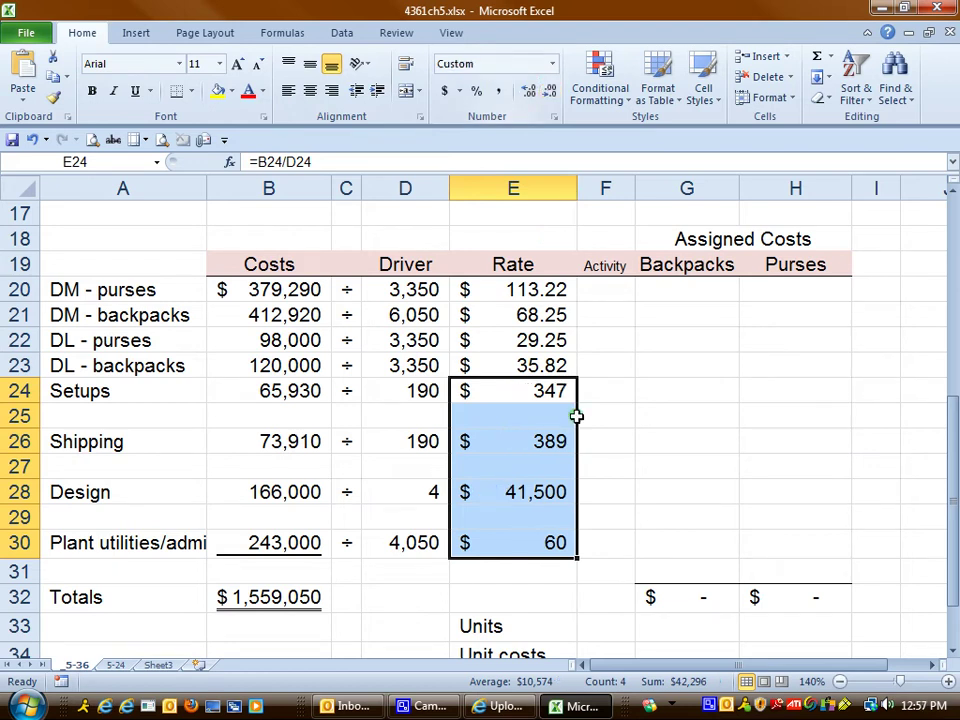
{"action": "left_click_drag", "start_coordinate": [579, 196], "coordinate": [542, 190]}
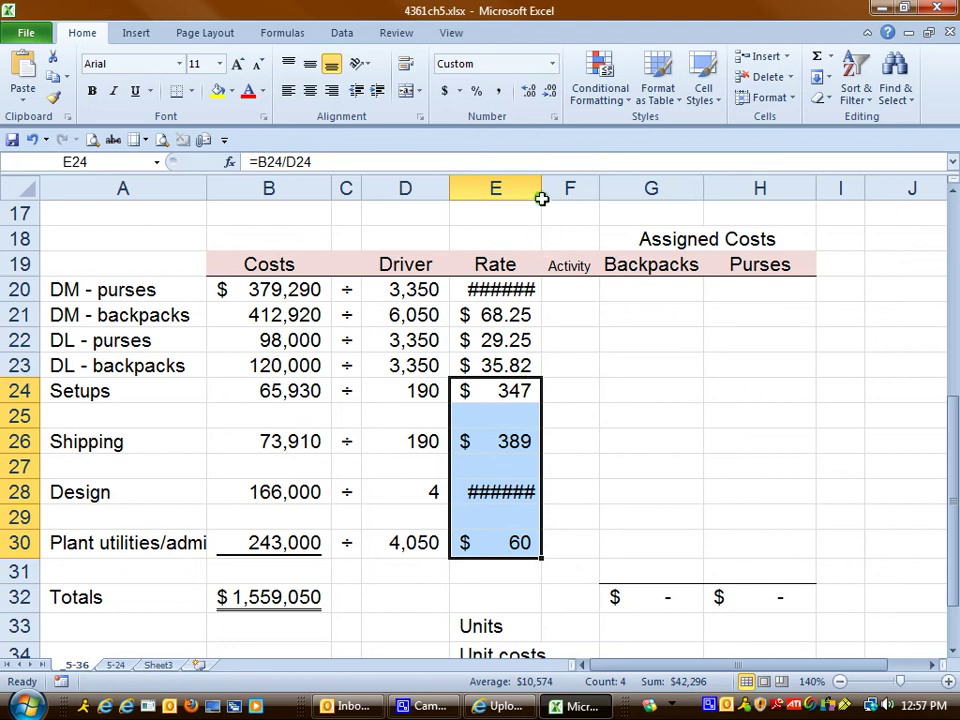
{"action": "left_click_drag", "start_coordinate": [542, 196], "coordinate": [555, 196]}
{"action": "left_click", "coordinate": [538, 386]}
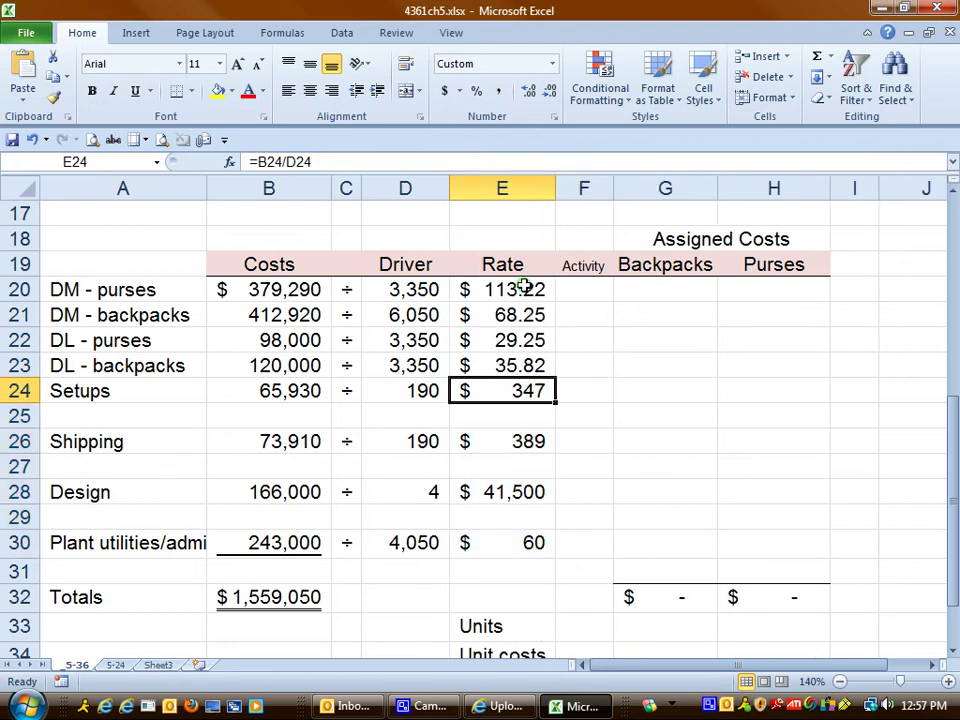
Keep the four direct-cost rates at two decimals: $113.22, $68.25, $29.25, $35.82
{"action": "left_click_drag", "start_coordinate": [527, 289], "coordinate": [533, 365]}
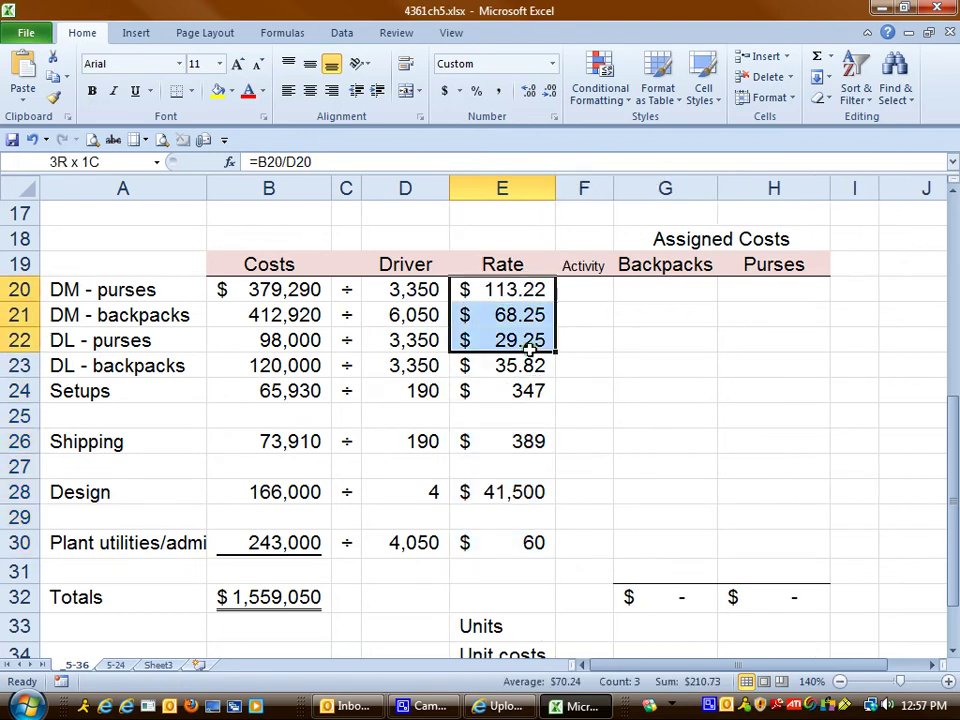
{"action": "left_click", "coordinate": [525, 91]}
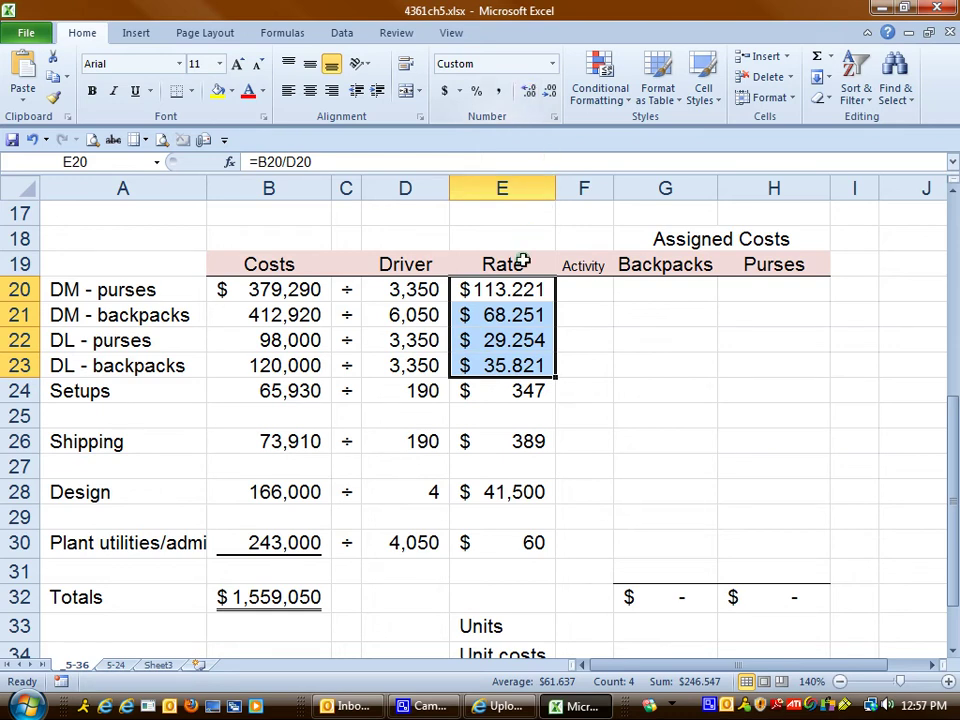
{"action": "left_click", "coordinate": [549, 91]}
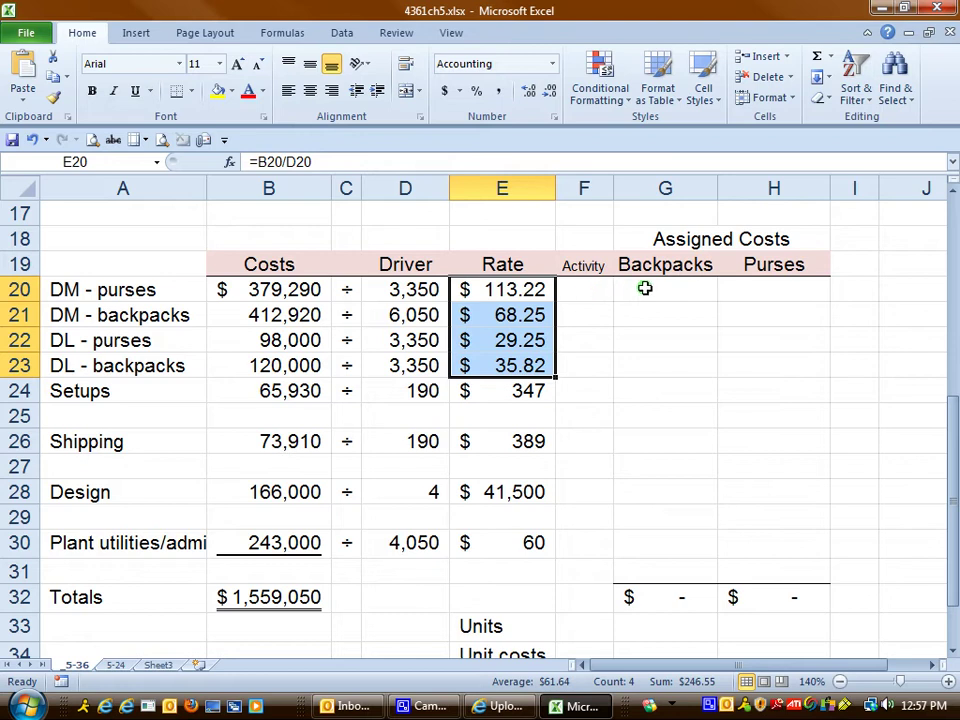
Fill the four DM and DL labels in A20:A23 with yellow
{"action": "left_click", "coordinate": [668, 265]}
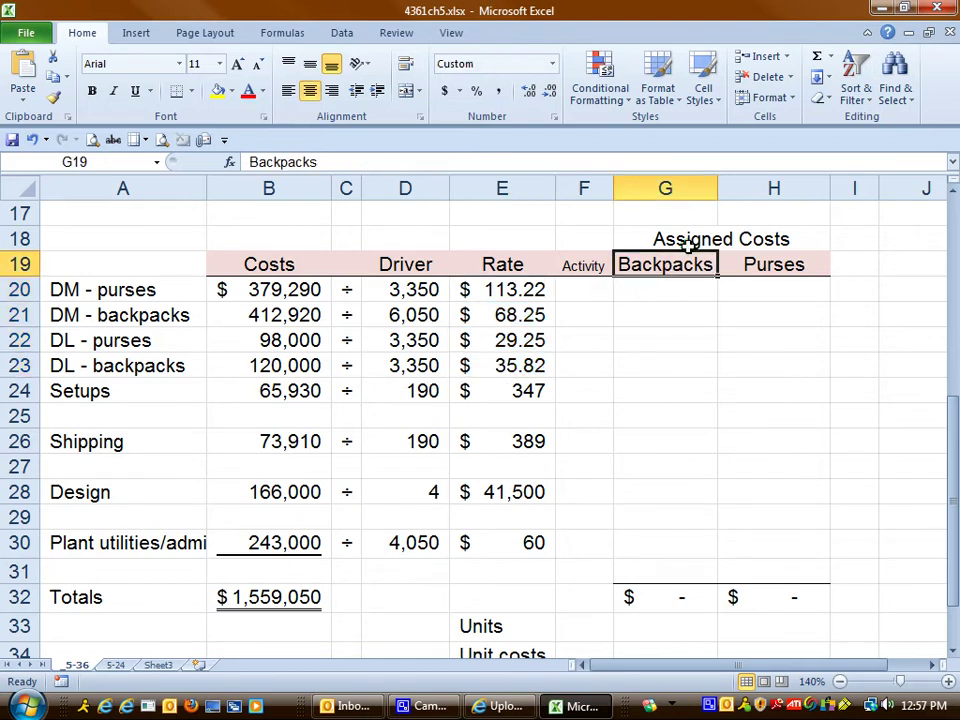
{"action": "left_click", "coordinate": [680, 241]}
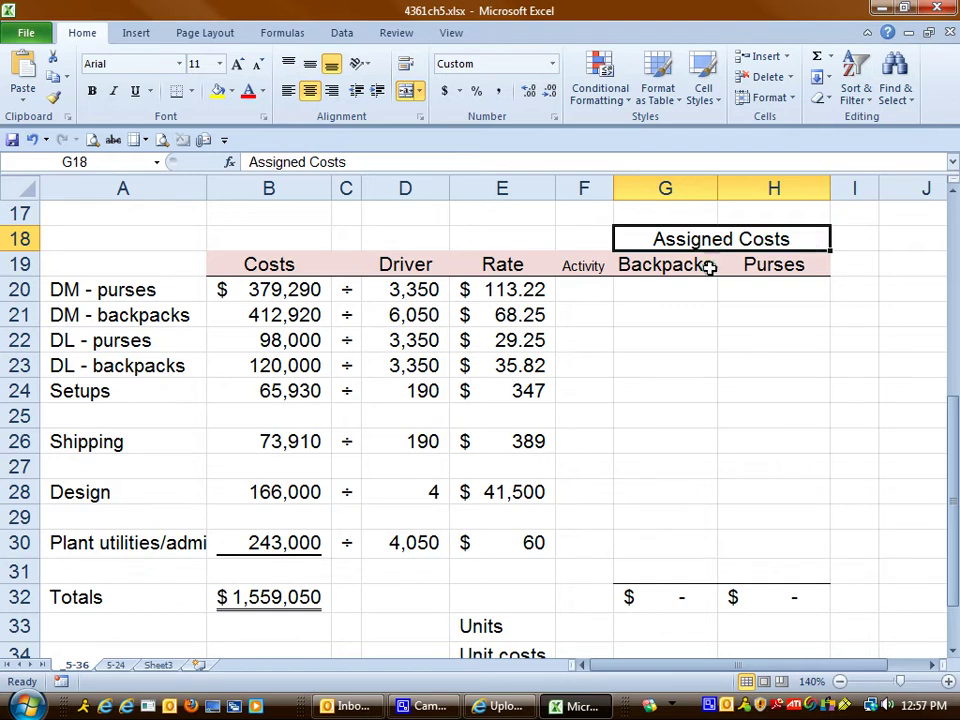
{"action": "left_click_drag", "start_coordinate": [146, 293], "coordinate": [157, 362]}
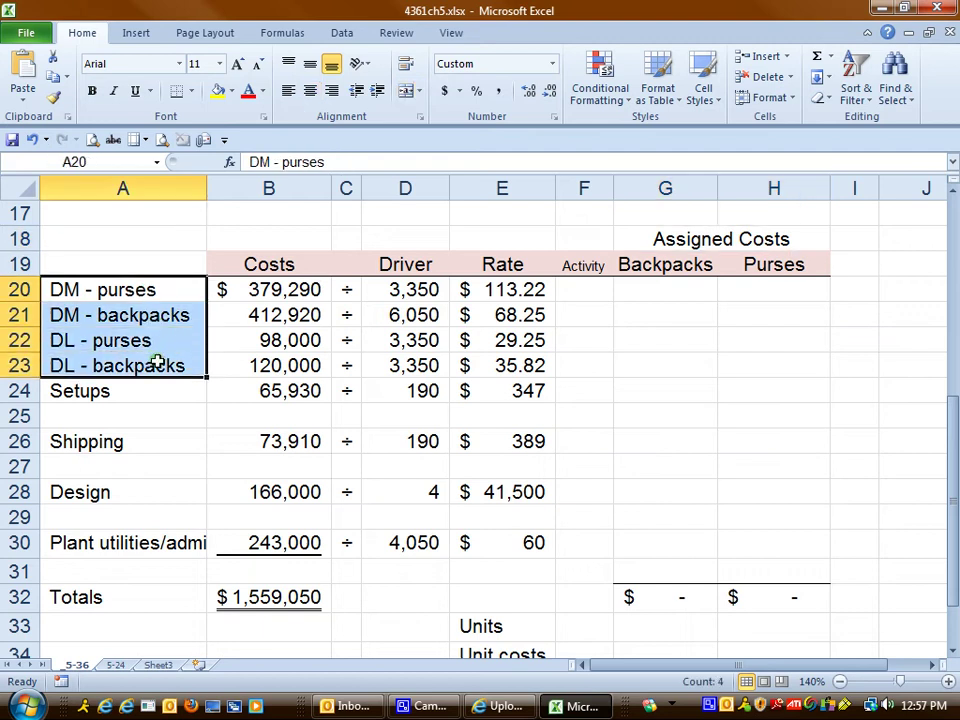
{"action": "left_click", "coordinate": [217, 91]}
{"action": "left_click", "coordinate": [664, 319]}
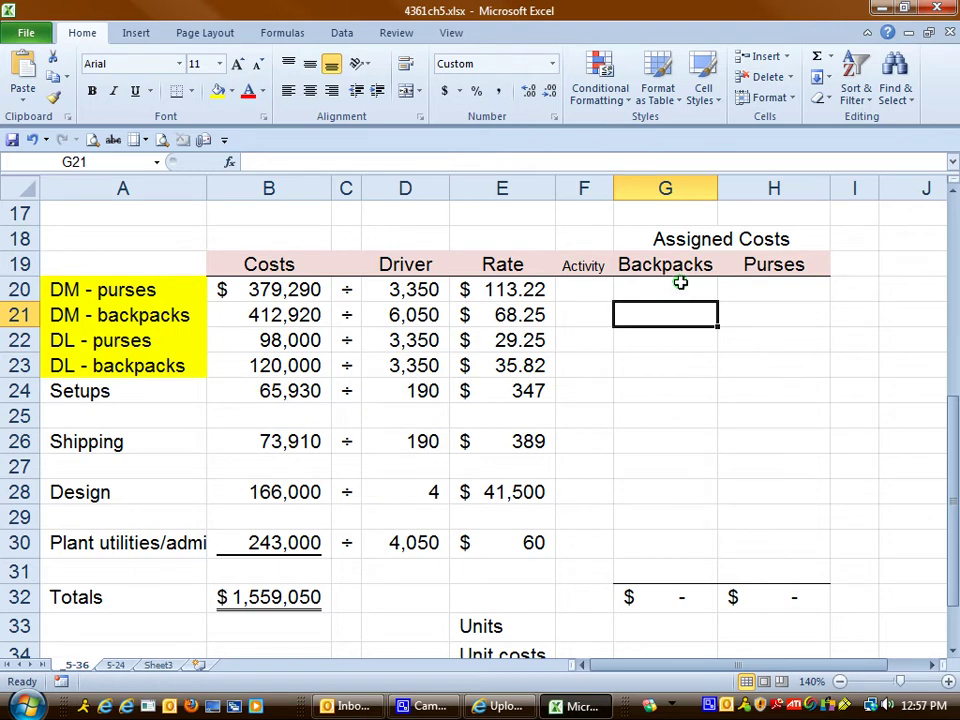
{"action": "left_click", "coordinate": [690, 264]}
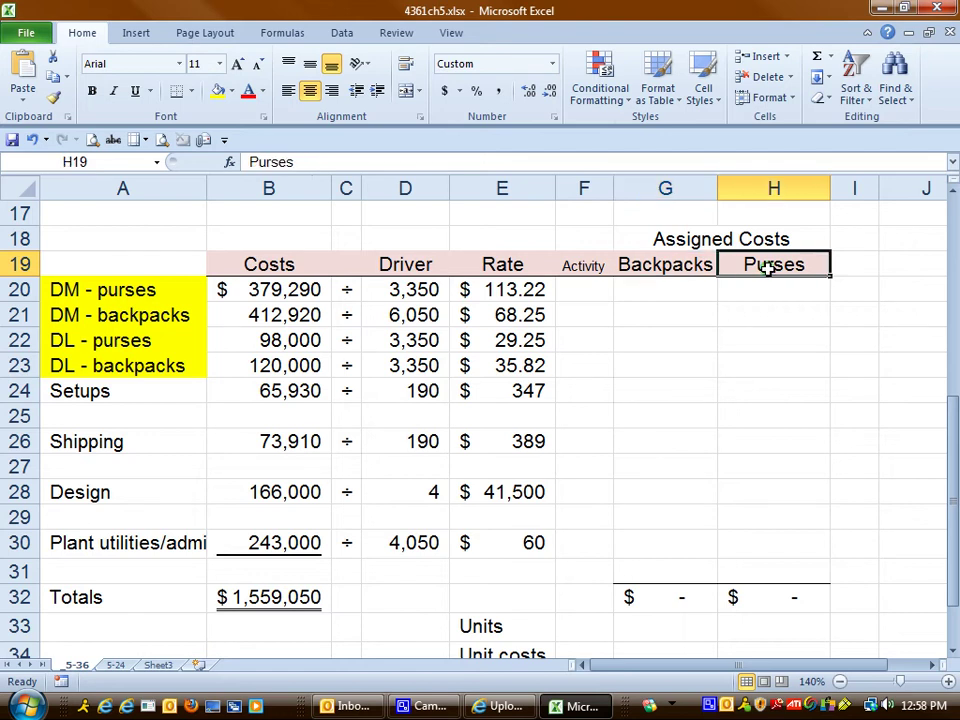
Link the purses' direct materials cost into its Assigned Costs cell
{"action": "left_click", "coordinate": [698, 285]}
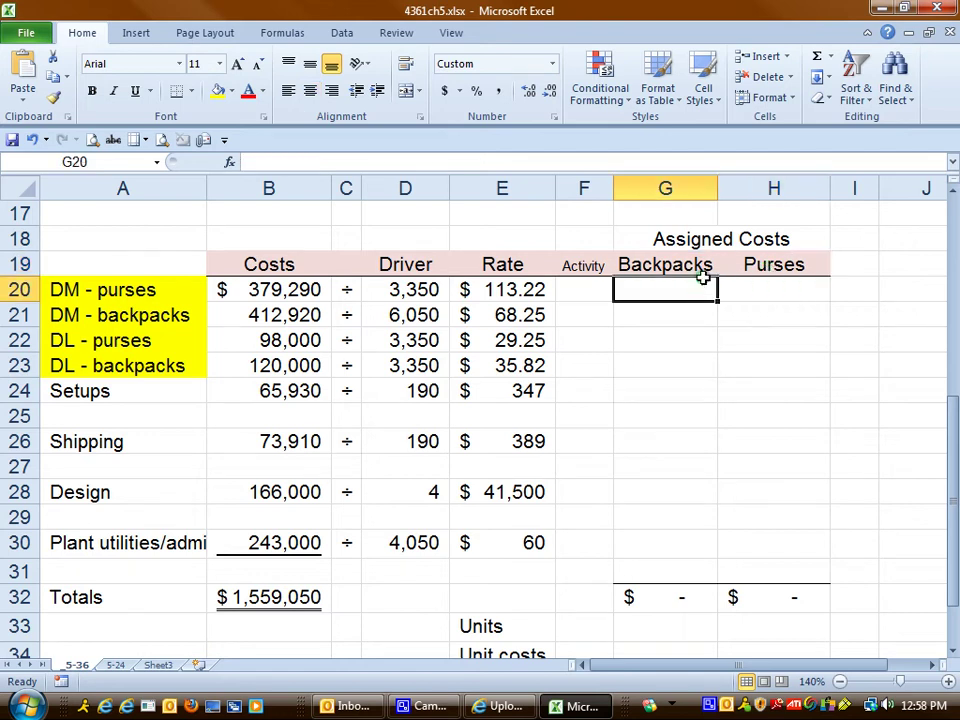
{"action": "type", "text": "="}
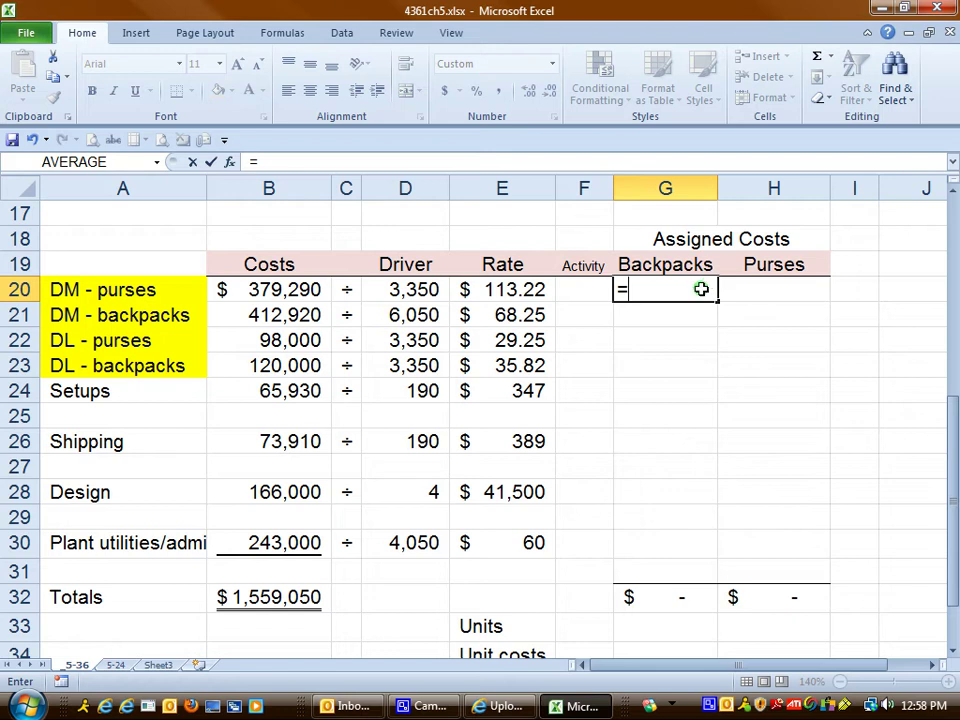
{"action": "key", "text": "Escape"}
{"action": "key", "text": "Down"}
{"action": "key", "text": "Down"}
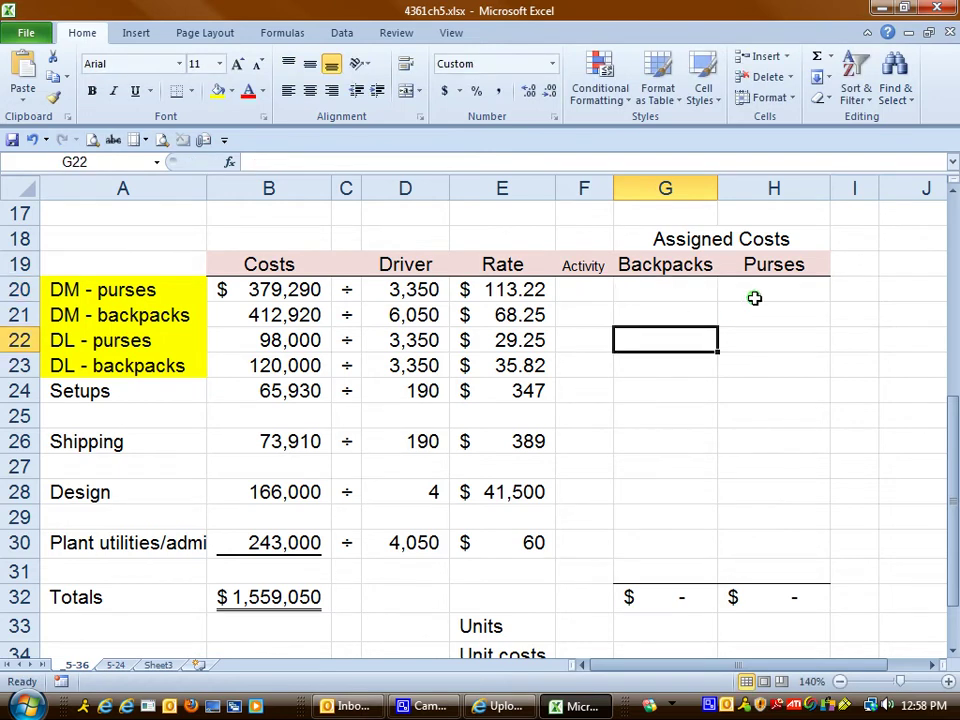
{"action": "left_click", "coordinate": [760, 285]}
{"action": "type", "text": "="}
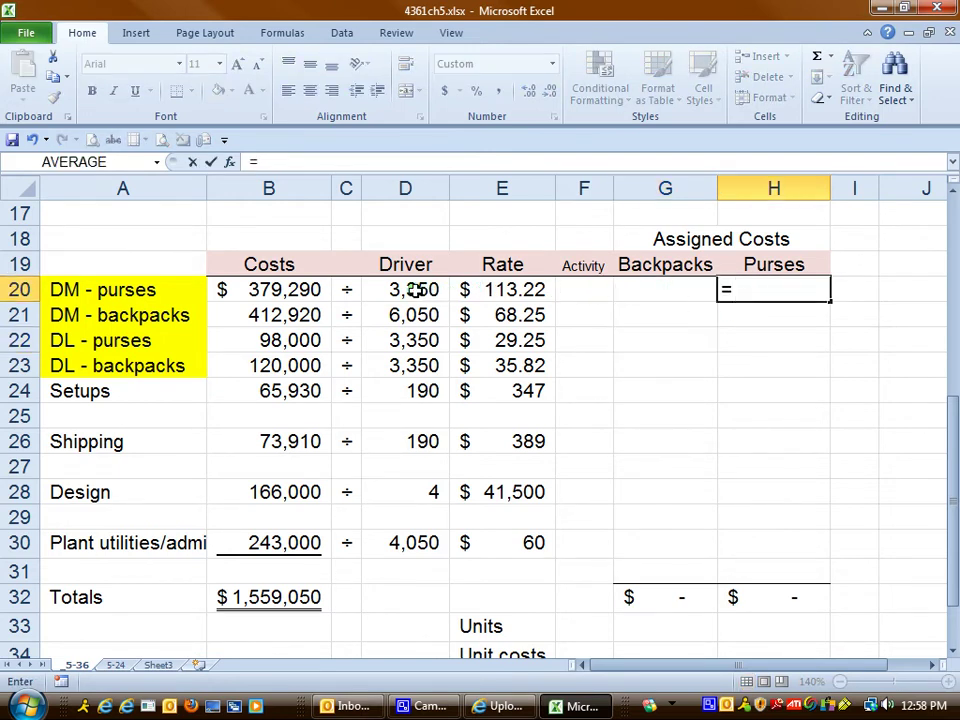
{"action": "left_click", "coordinate": [272, 290]}
{"action": "key", "text": "Return"}
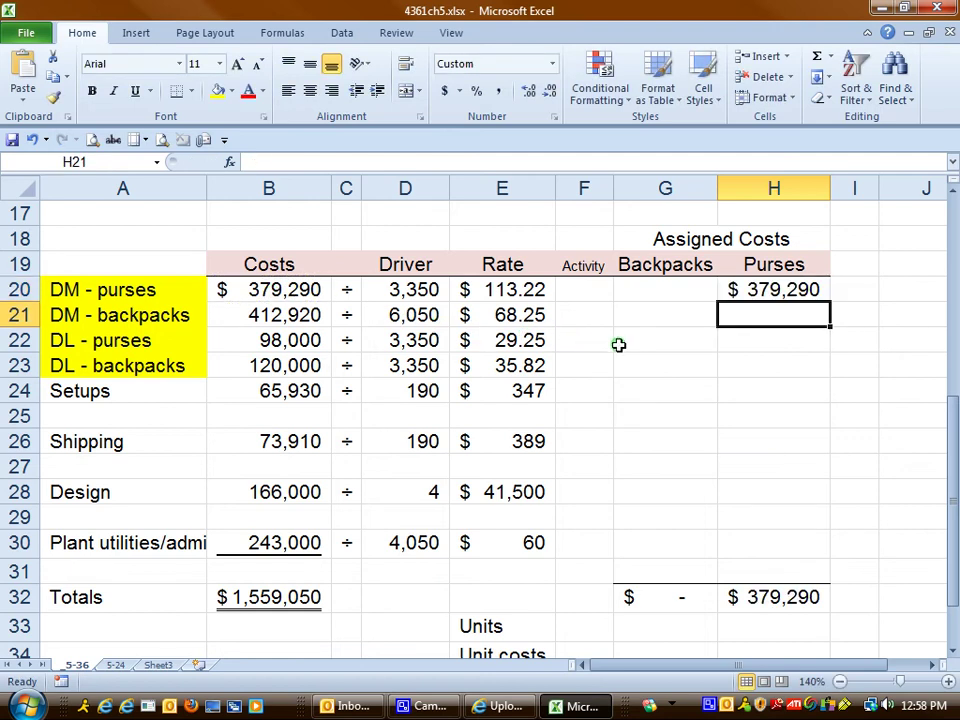
{"action": "left_click", "coordinate": [765, 291]}
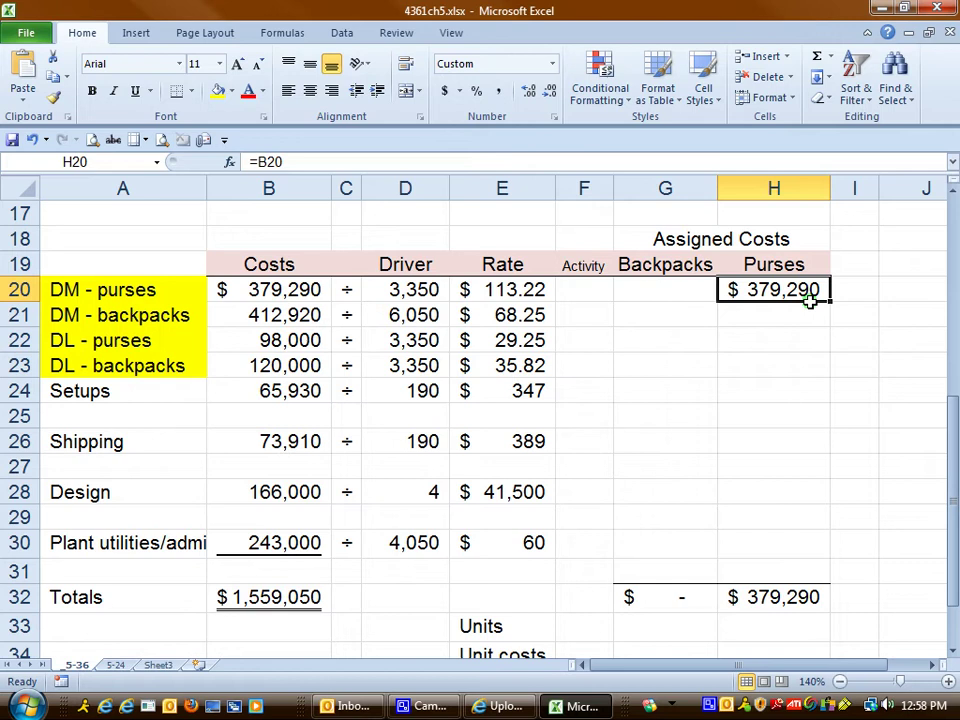
{"action": "left_click", "coordinate": [500, 286]}
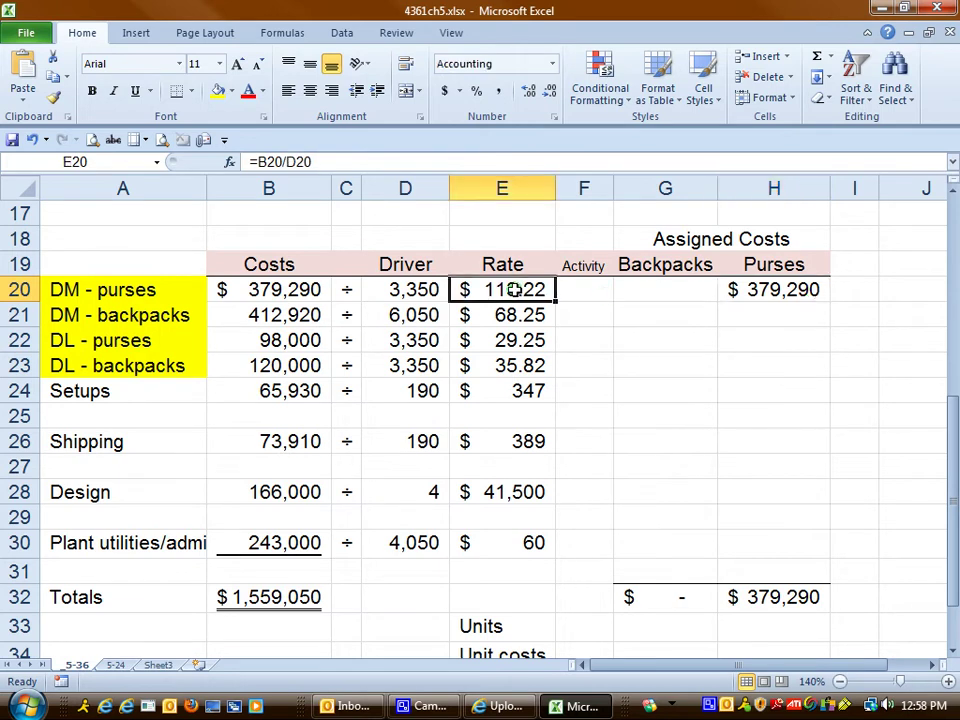
{"action": "left_click", "coordinate": [427, 289]}
{"action": "left_click", "coordinate": [765, 289]}
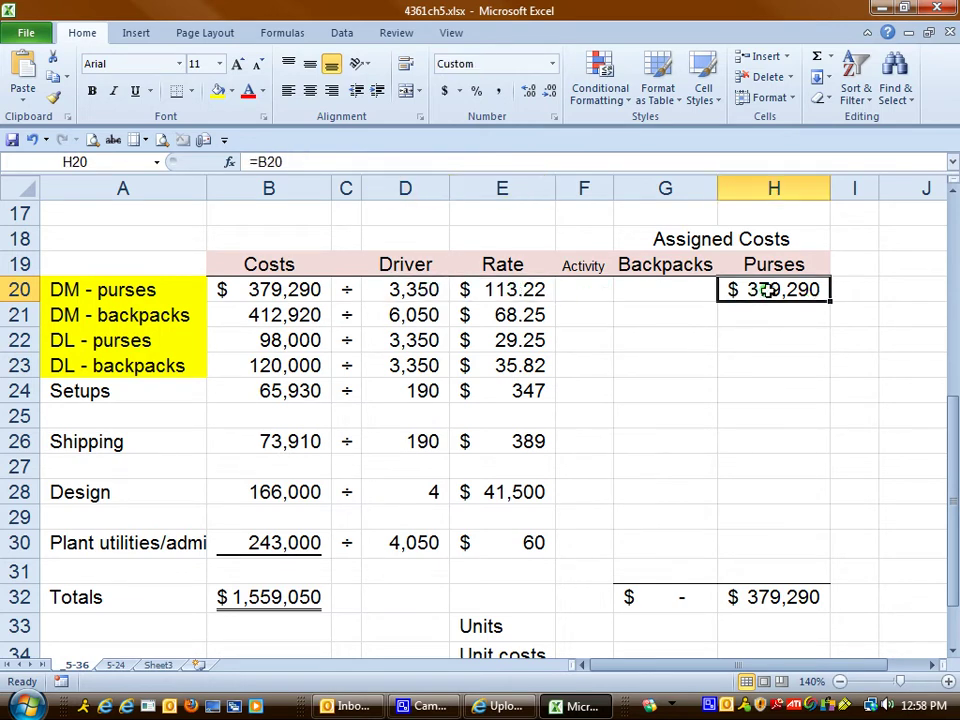
Link backpack direct materials ($412,920) into G21 with =B21
{"action": "left_click", "coordinate": [672, 313]}
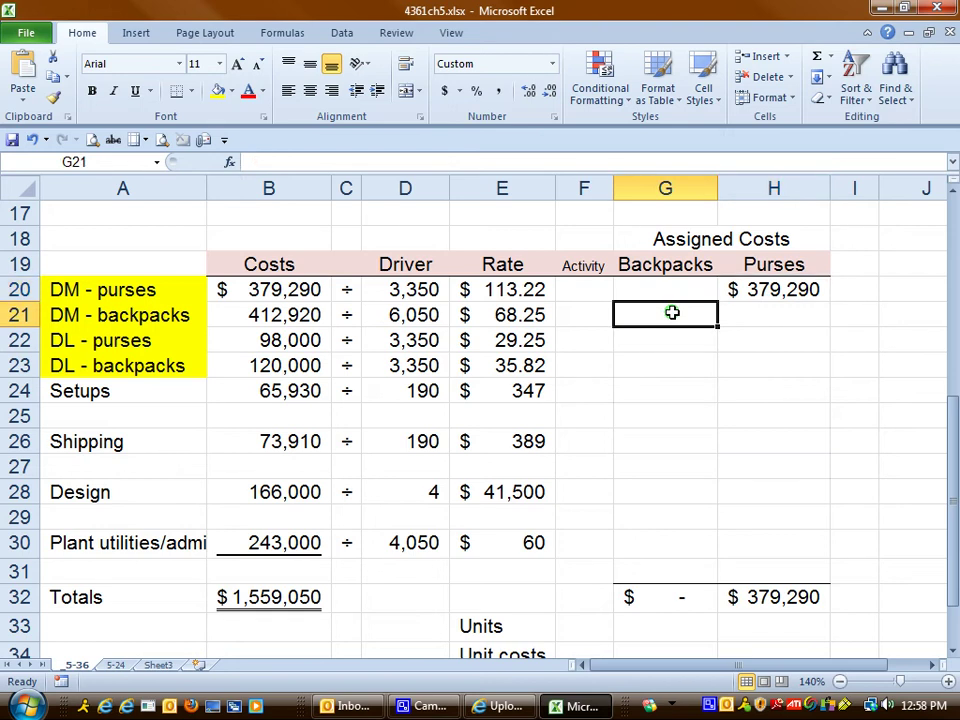
{"action": "type", "text": "="}
{"action": "left_click", "coordinate": [300, 313]}
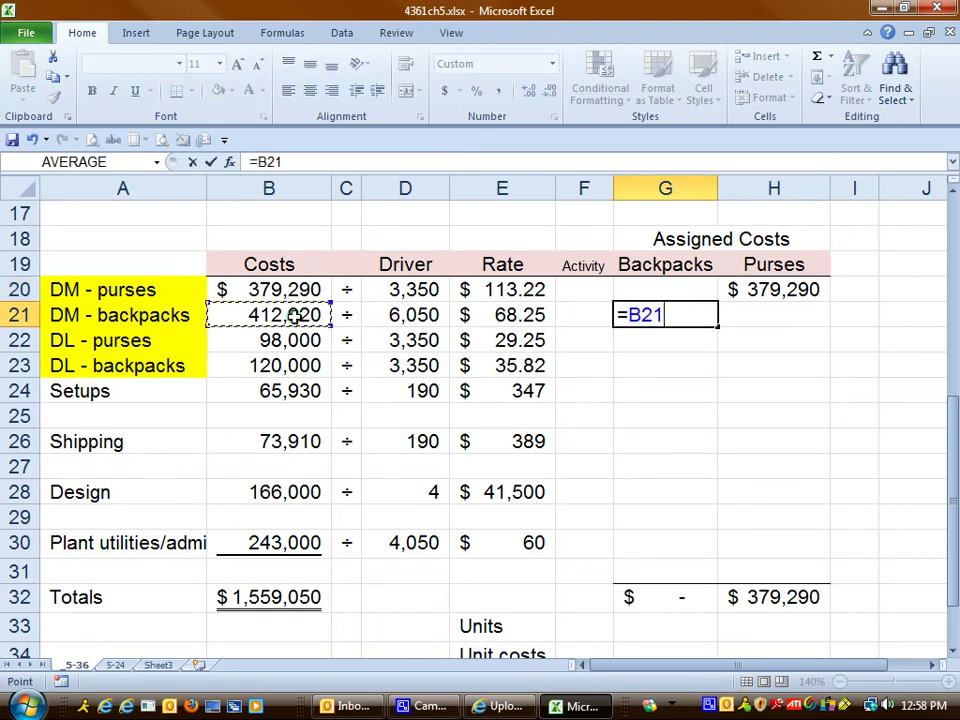
{"action": "key", "text": "Return"}
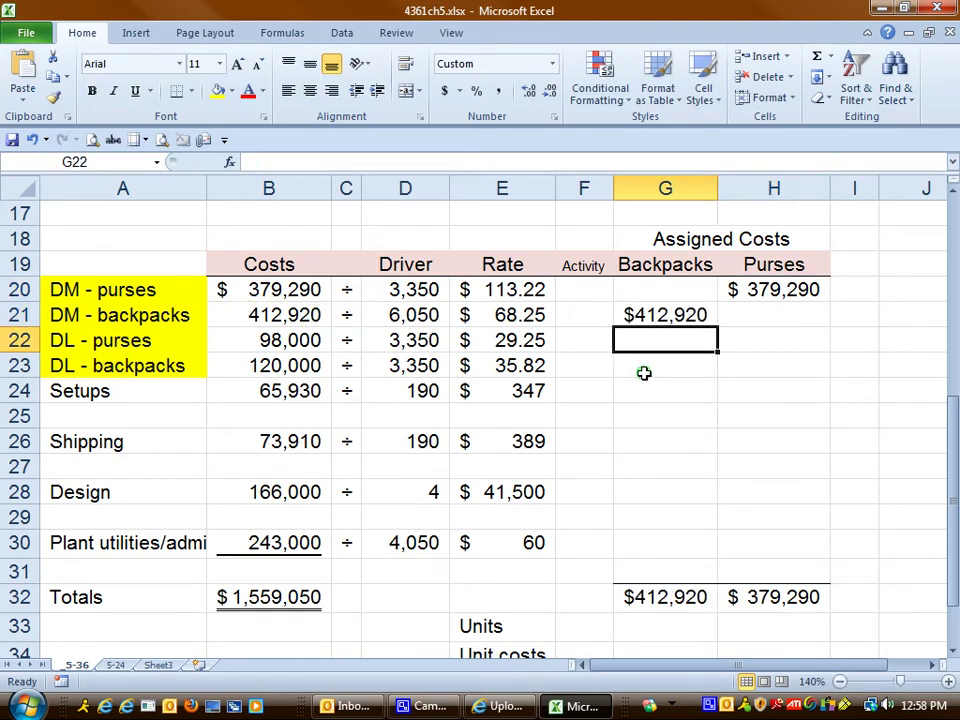
Link direct labor into Assigned Costs: purses 98,000 in H22, backpacks 120,000 in G23
{"action": "left_click", "coordinate": [760, 343]}
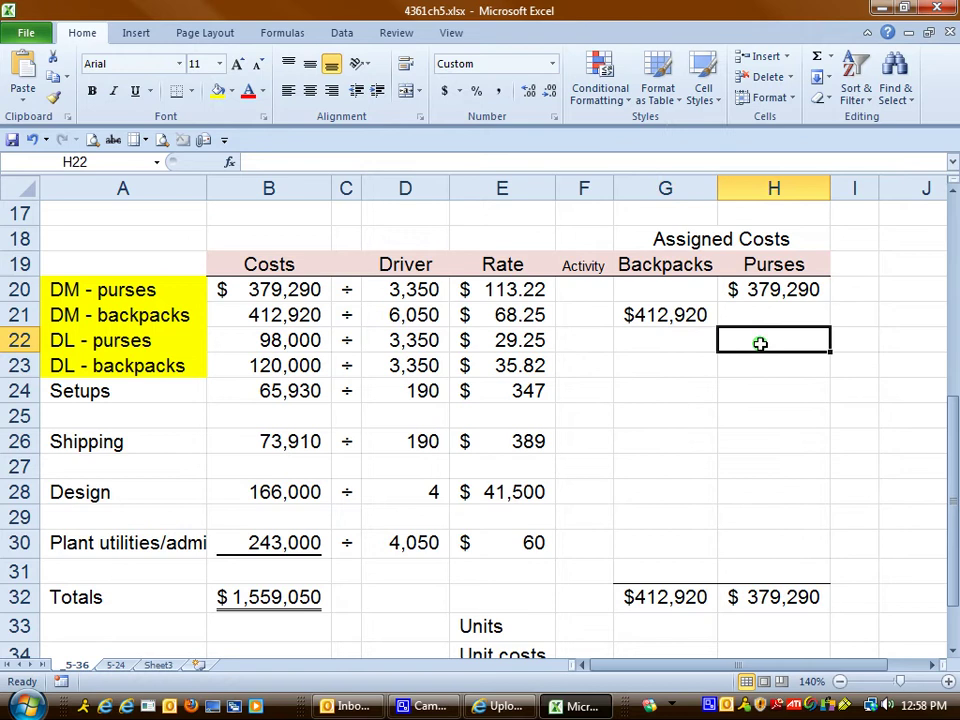
{"action": "type", "text": "="}
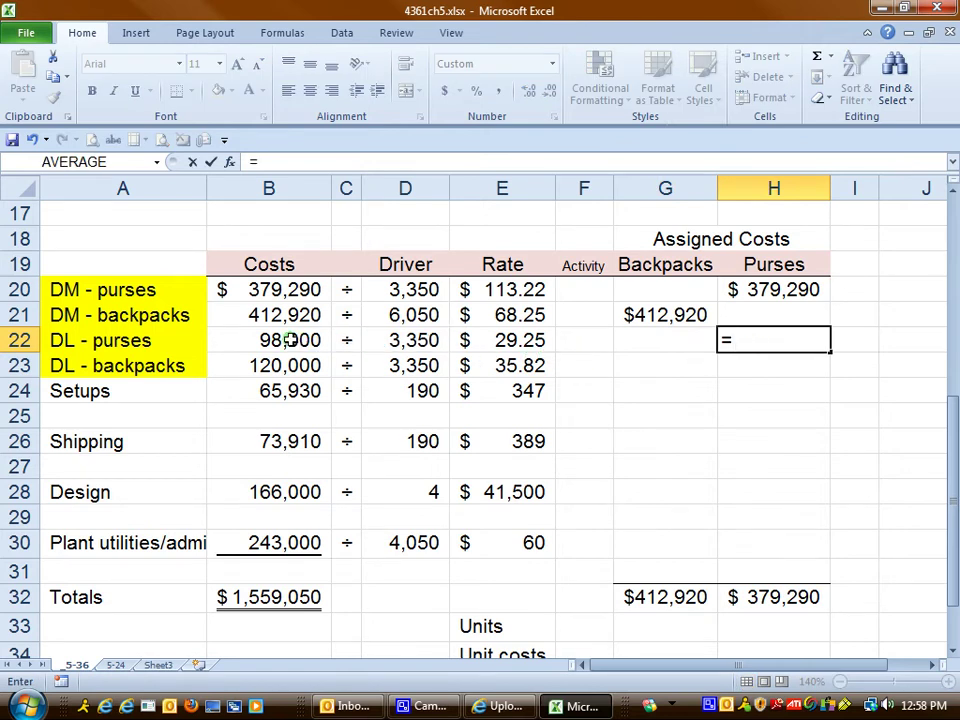
{"action": "left_click", "coordinate": [288, 340]}
{"action": "key", "text": "Return"}
{"action": "left_click", "coordinate": [636, 370]}
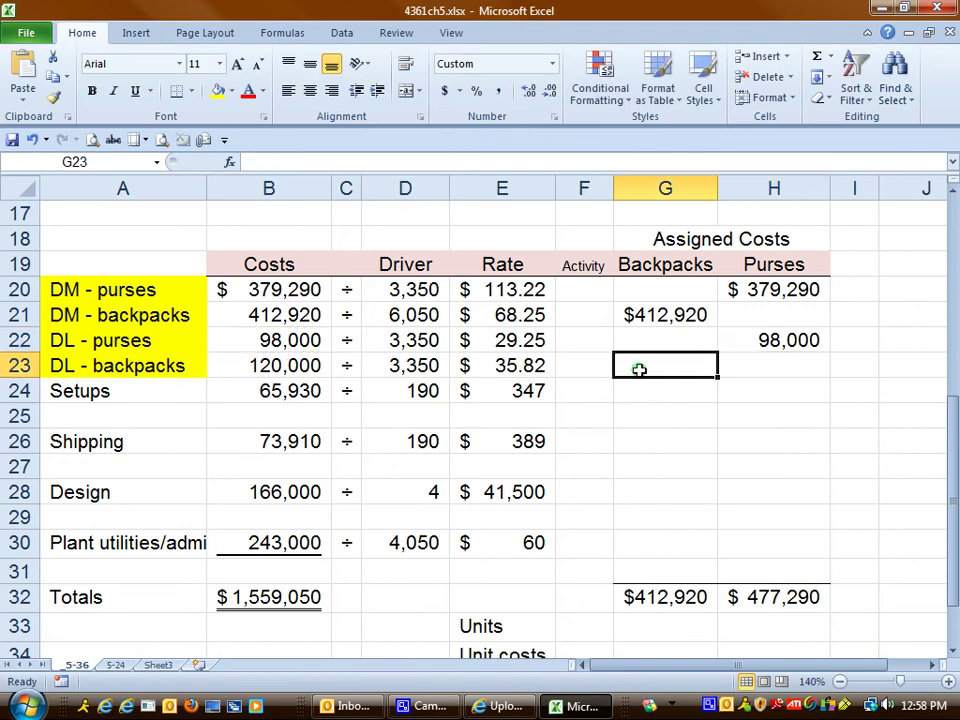
{"action": "type", "text": "="}
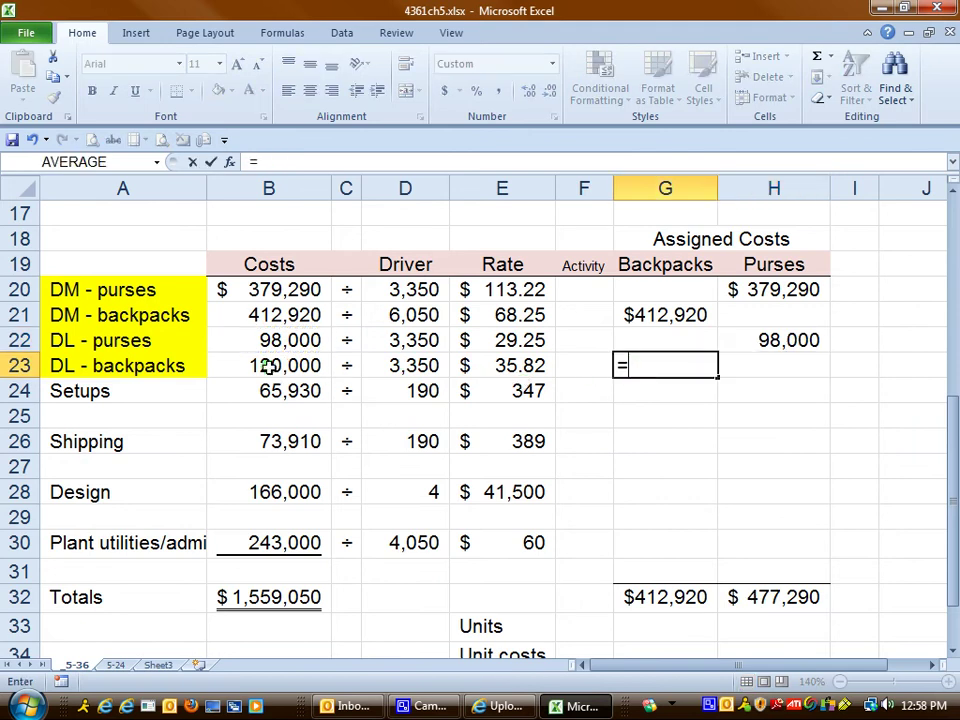
{"action": "left_click", "coordinate": [268, 366]}
{"action": "key", "text": "Return"}
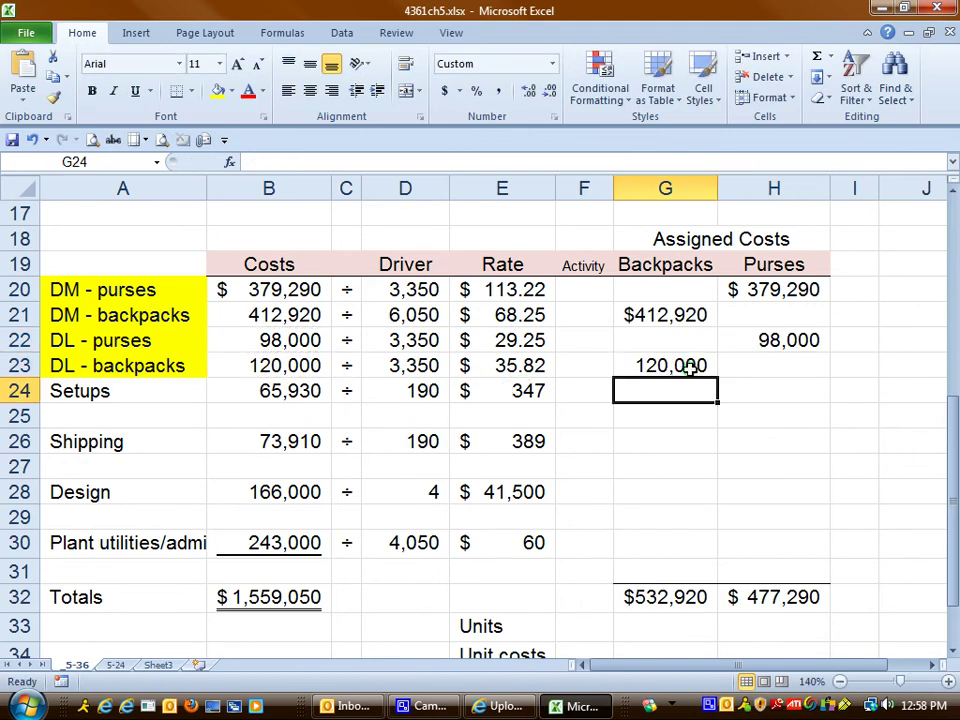
{"action": "left_click", "coordinate": [690, 368]}
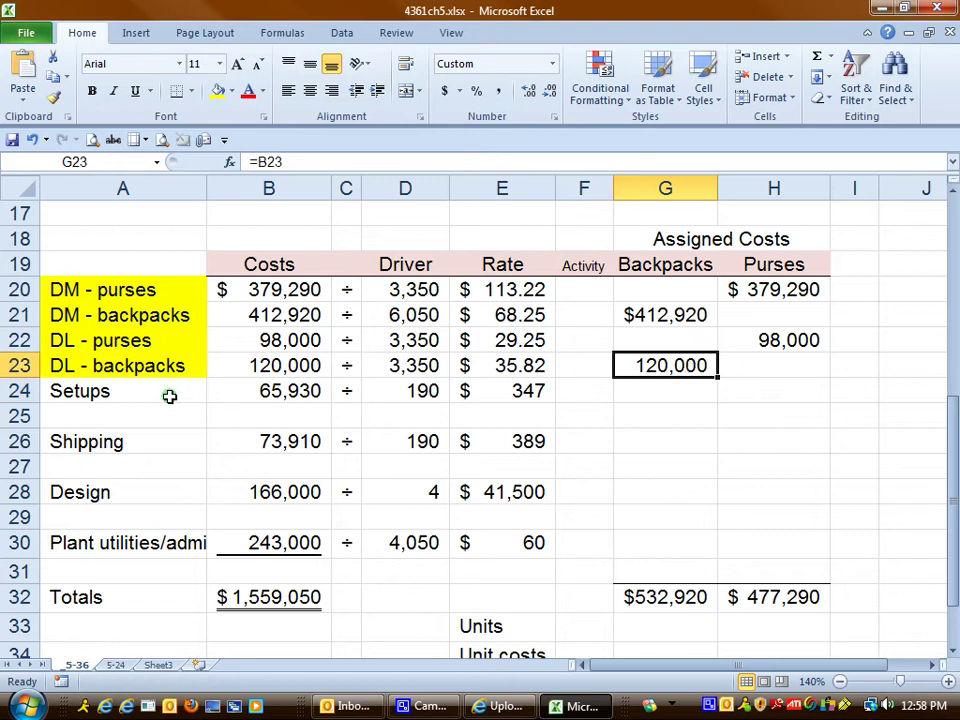
Shade the overhead activity labels A24:A30, Setups through plant utilities, light green
{"action": "left_click_drag", "start_coordinate": [170, 397], "coordinate": [176, 533]}
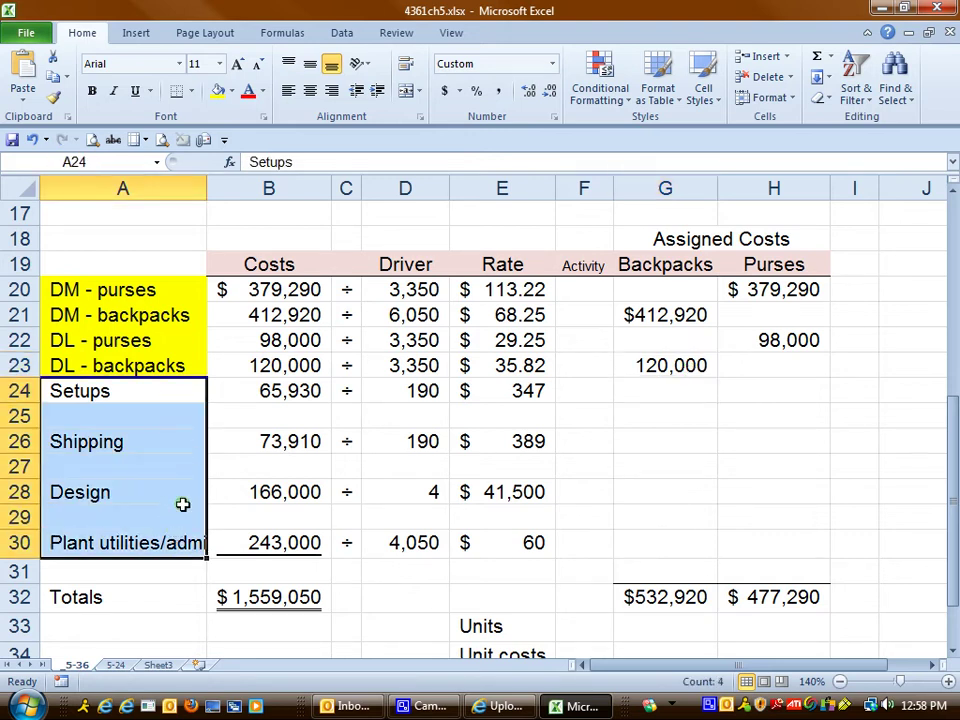
{"action": "left_click", "coordinate": [229, 92]}
{"action": "left_click", "coordinate": [309, 161]}
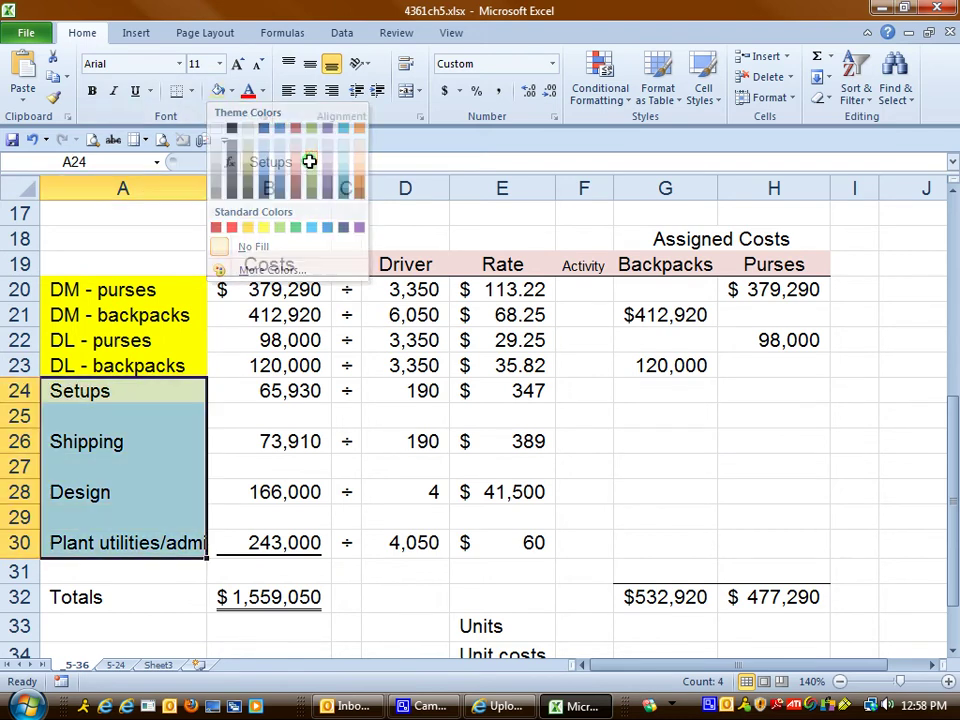
{"action": "left_click", "coordinate": [246, 409]}
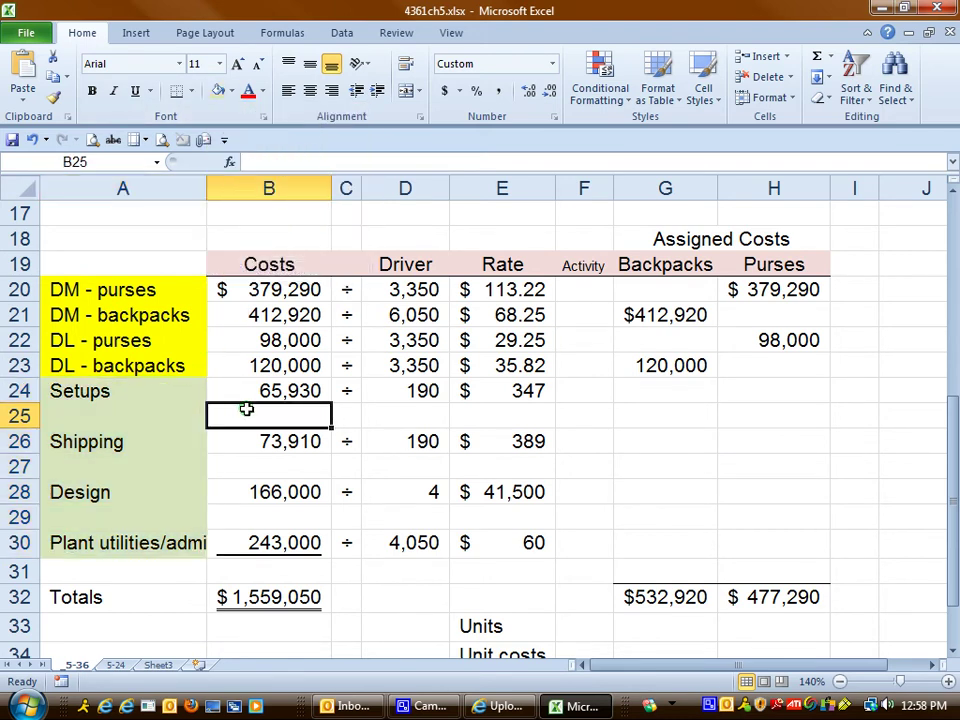
{"action": "left_click", "coordinate": [176, 393]}
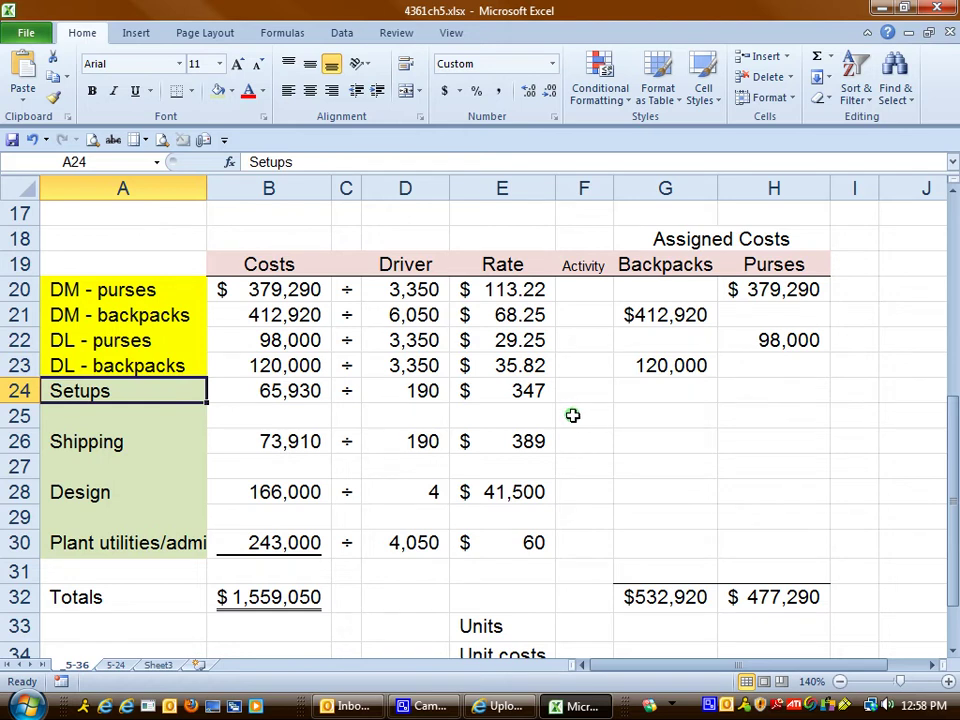
{"action": "left_click", "coordinate": [572, 415]}
Narrow the Activity column beside the Rate column
{"action": "left_click", "coordinate": [528, 388]}
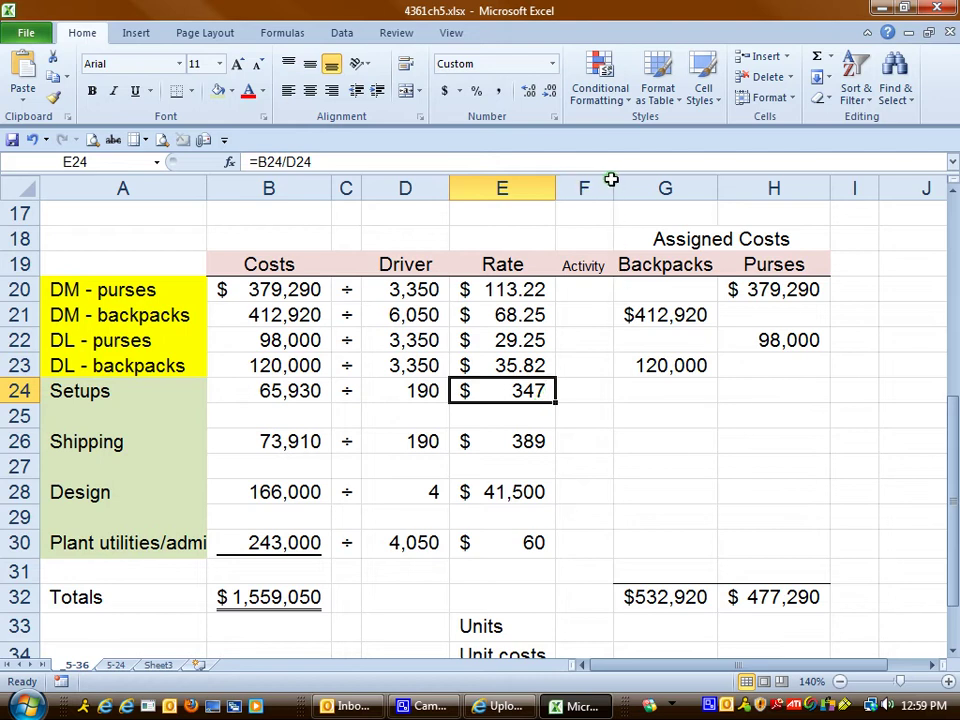
{"action": "left_click_drag", "start_coordinate": [613, 186], "coordinate": [601, 186]}
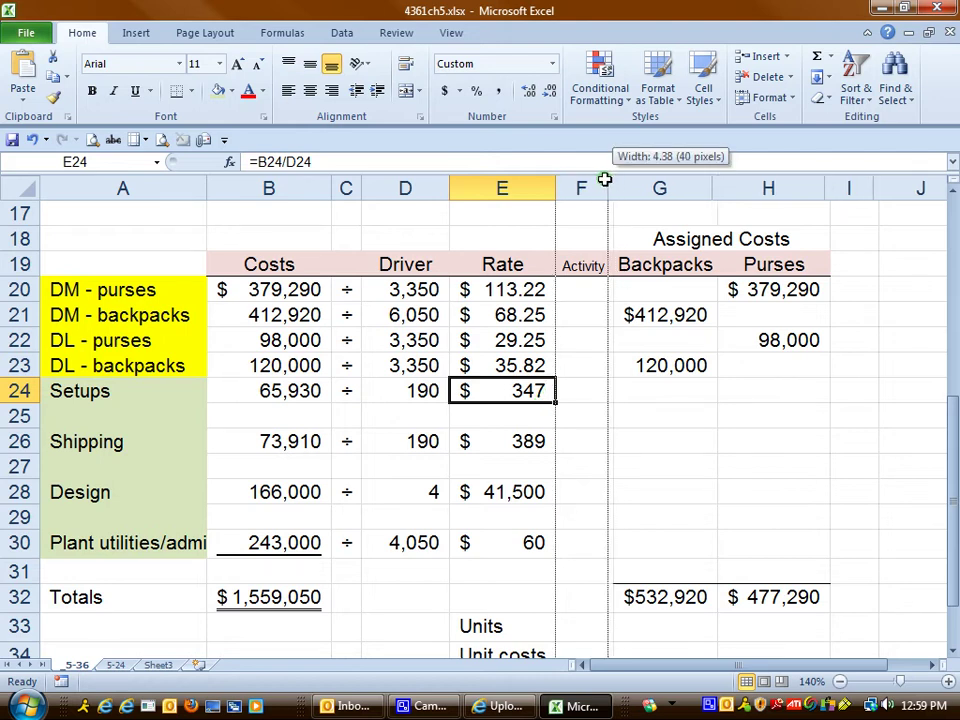
{"action": "left_click", "coordinate": [522, 412]}
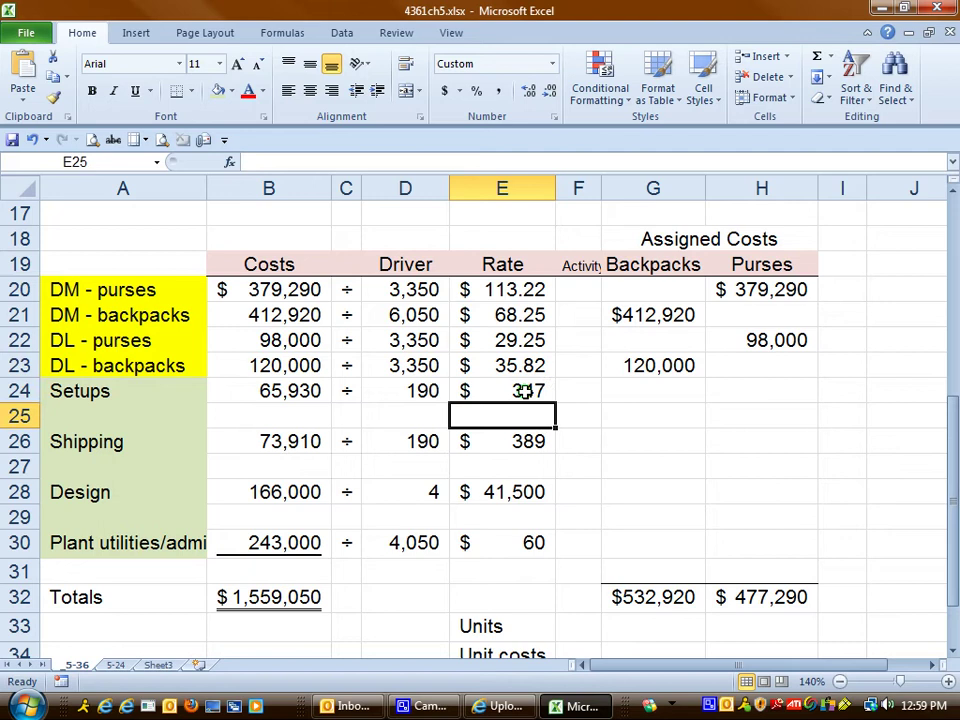
Add a centred 'per SU' note in E25 beneath the $347 Setups rate
{"action": "left_click", "coordinate": [525, 411]}
{"action": "type", "text": "per"}
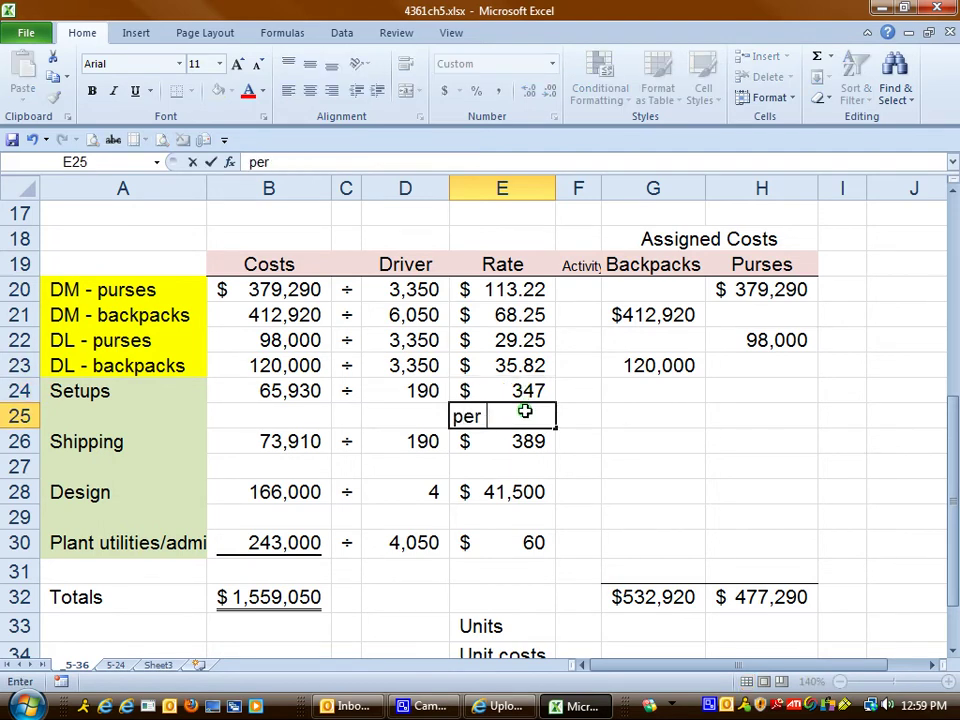
{"action": "type", "text": " SU"}
{"action": "key", "text": "Return"}
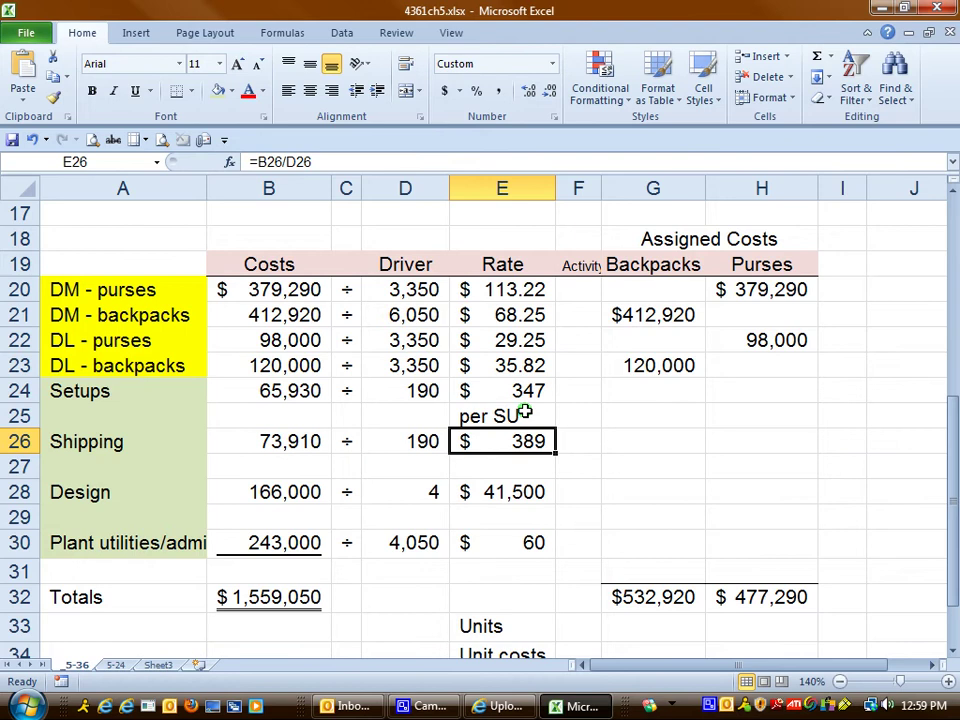
{"action": "left_click", "coordinate": [524, 412]}
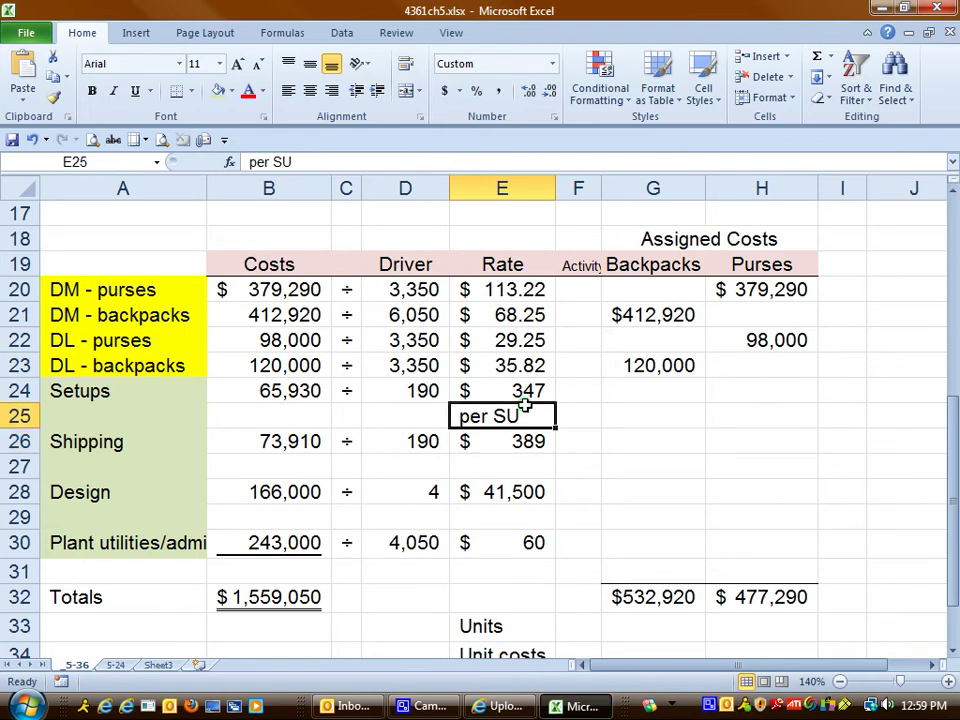
{"action": "left_click", "coordinate": [311, 90]}
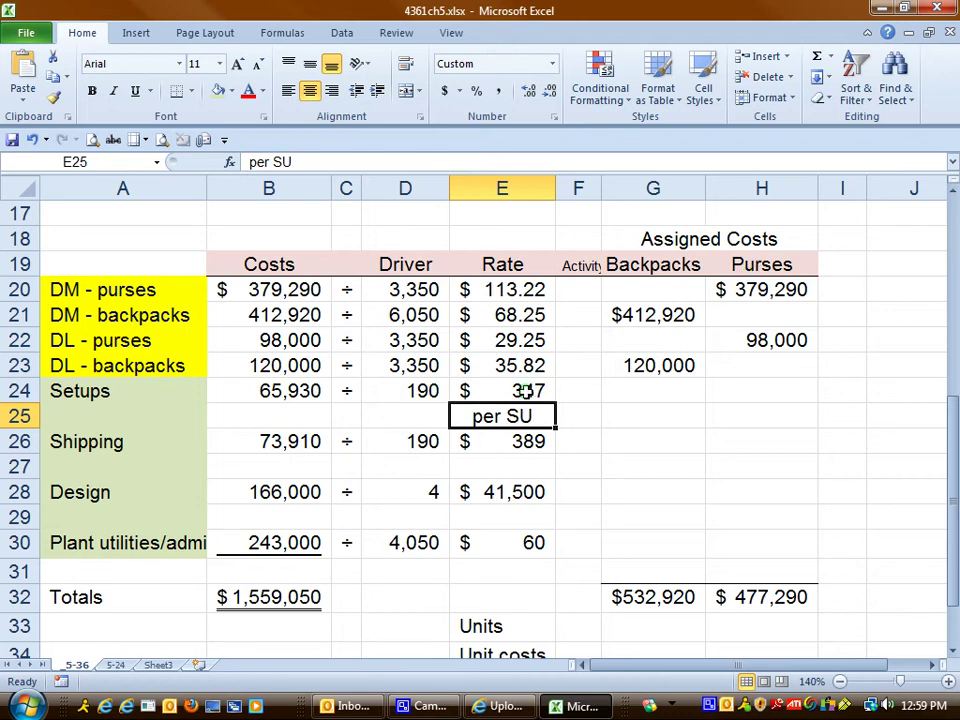
{"action": "left_click", "coordinate": [525, 390]}
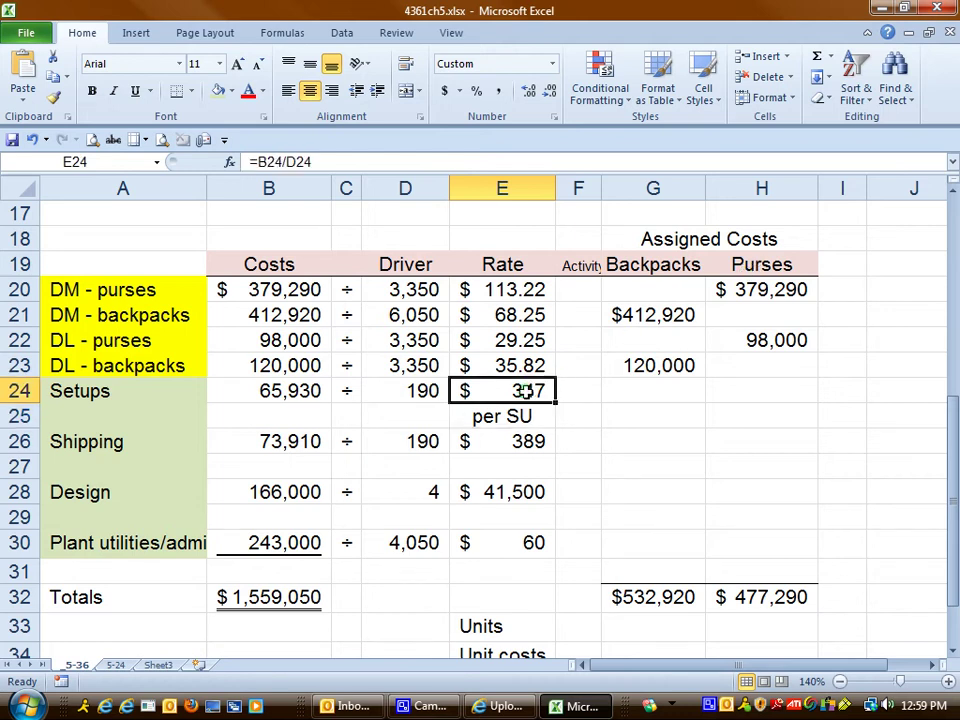
{"action": "left_click", "coordinate": [574, 388]}
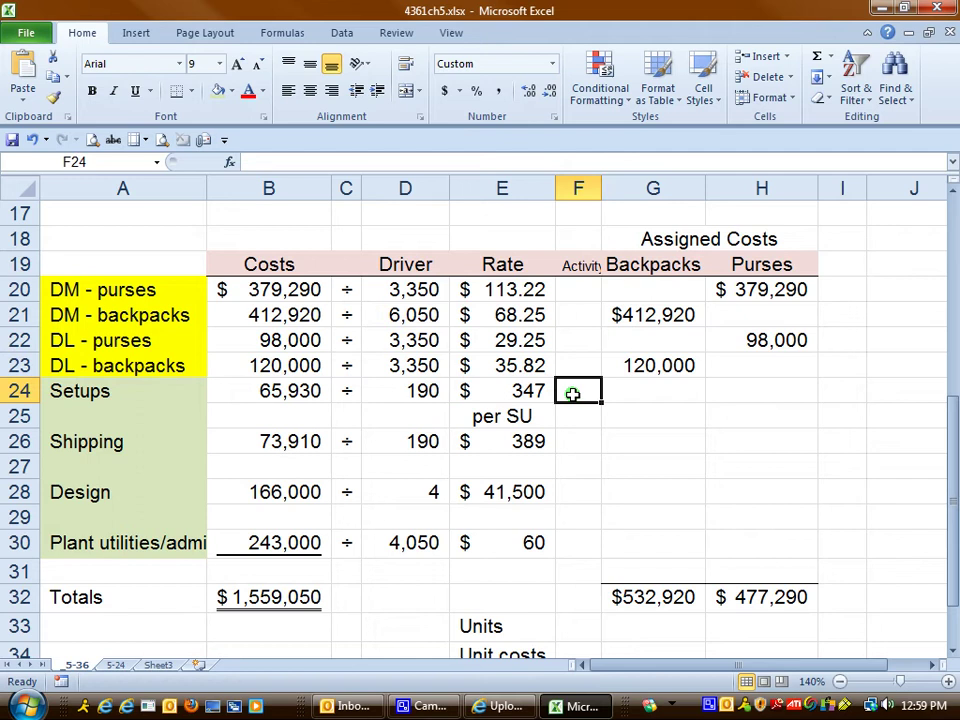
Enter 130 backpack setups and assign their setup cost, activity times rate, giving $45,110
{"action": "type", "text": "13"}
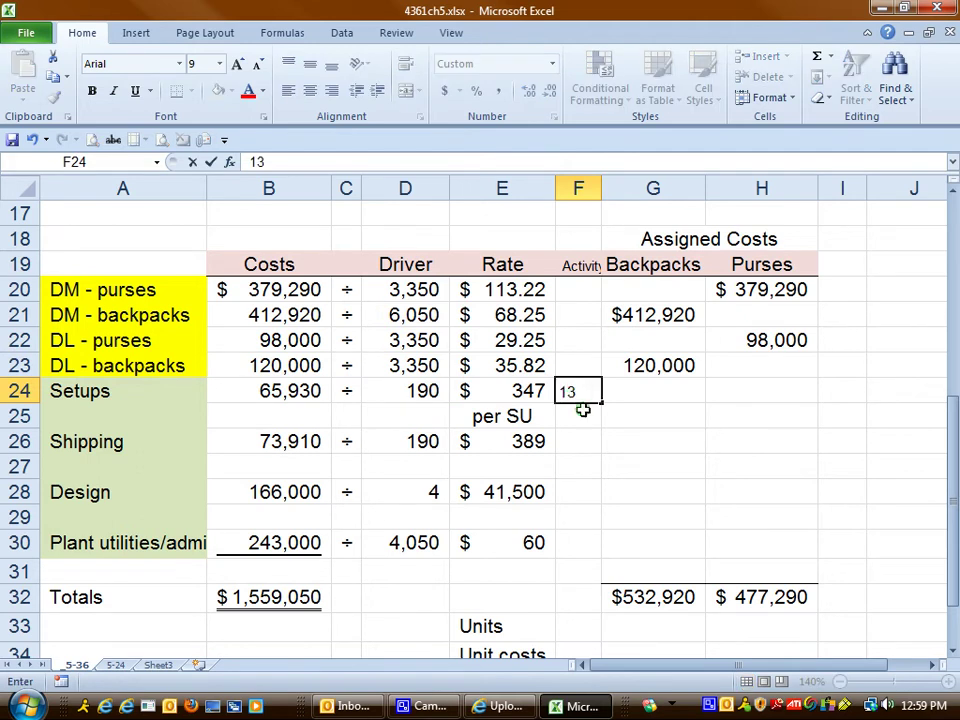
{"action": "type", "text": "0"}
{"action": "key", "text": "Return"}
{"action": "left_click", "coordinate": [643, 396]}
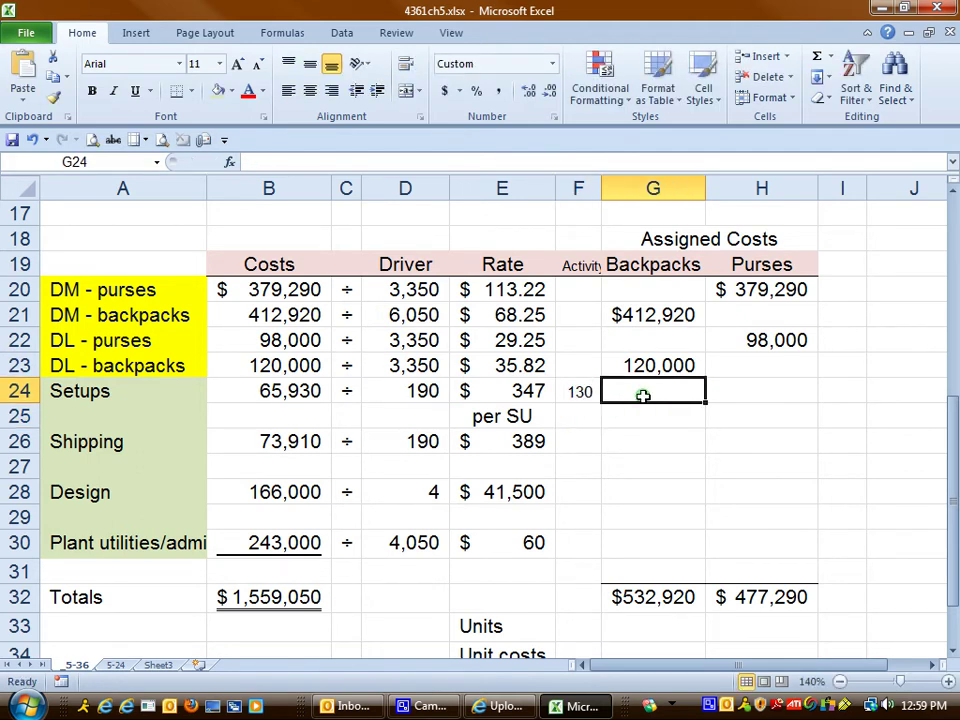
{"action": "type", "text": "="}
{"action": "left_click", "coordinate": [574, 396]}
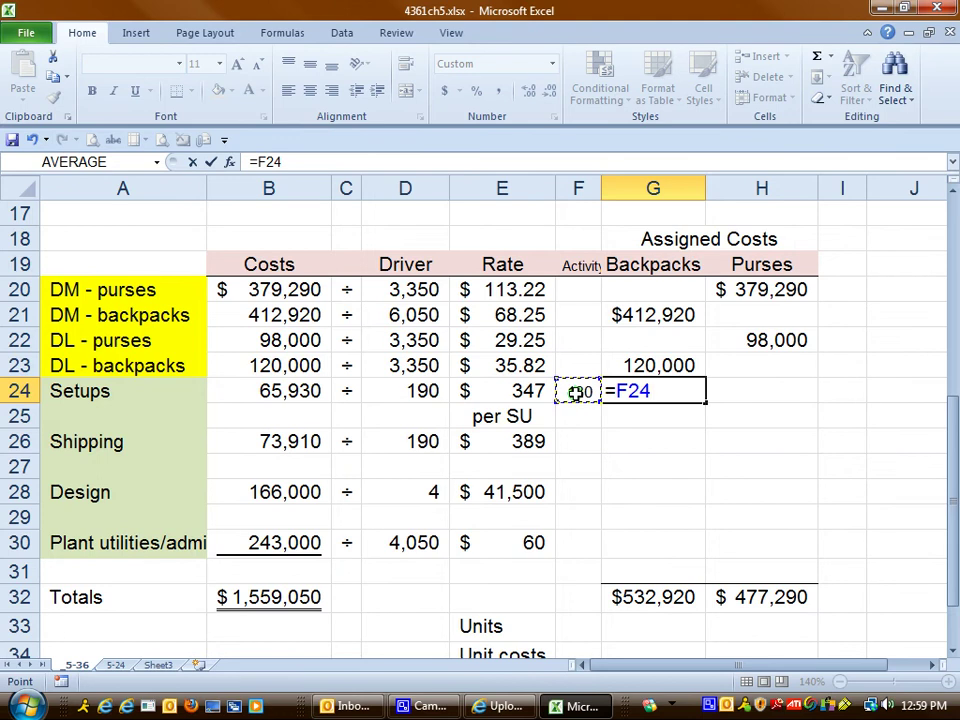
{"action": "type", "text": "*"}
{"action": "left_click", "coordinate": [531, 392]}
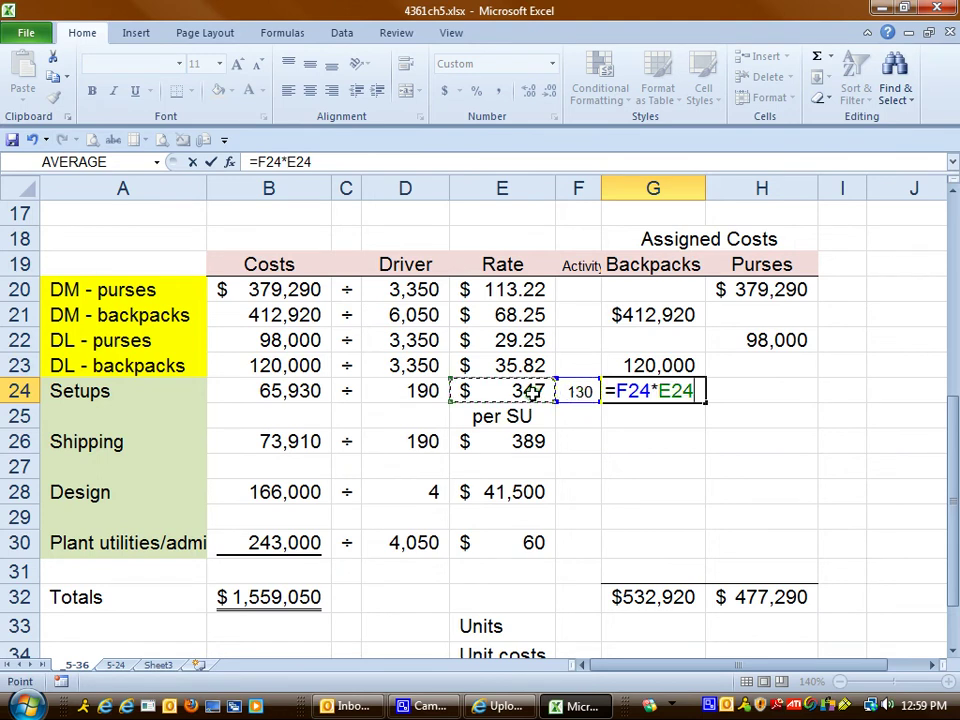
{"action": "key", "text": "Return"}
{"action": "left_click", "coordinate": [694, 390]}
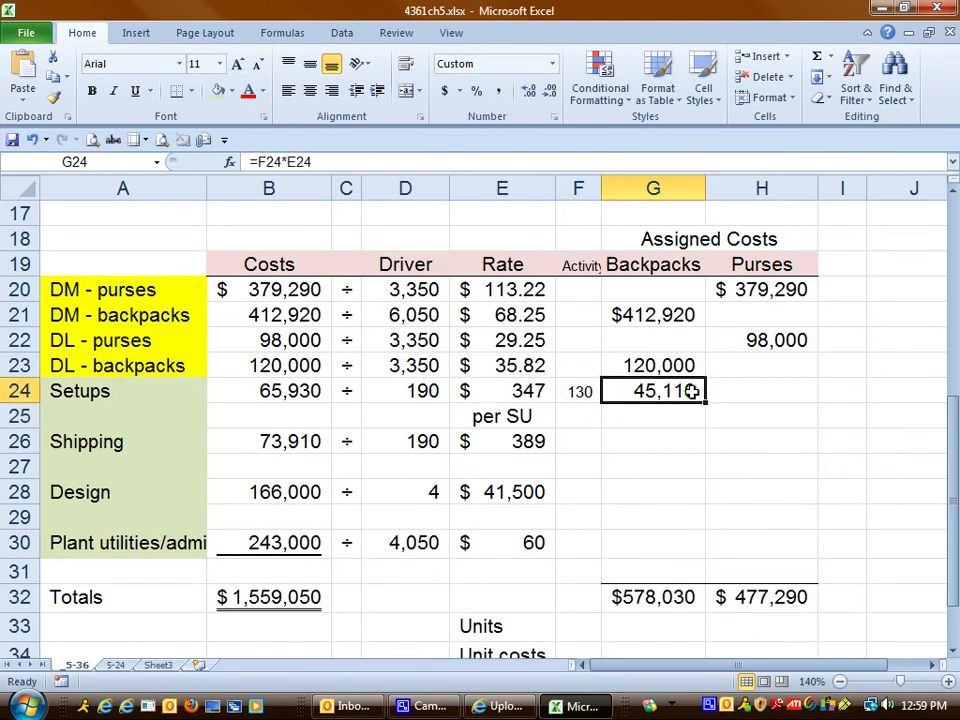
{"action": "left_click", "coordinate": [323, 394]}
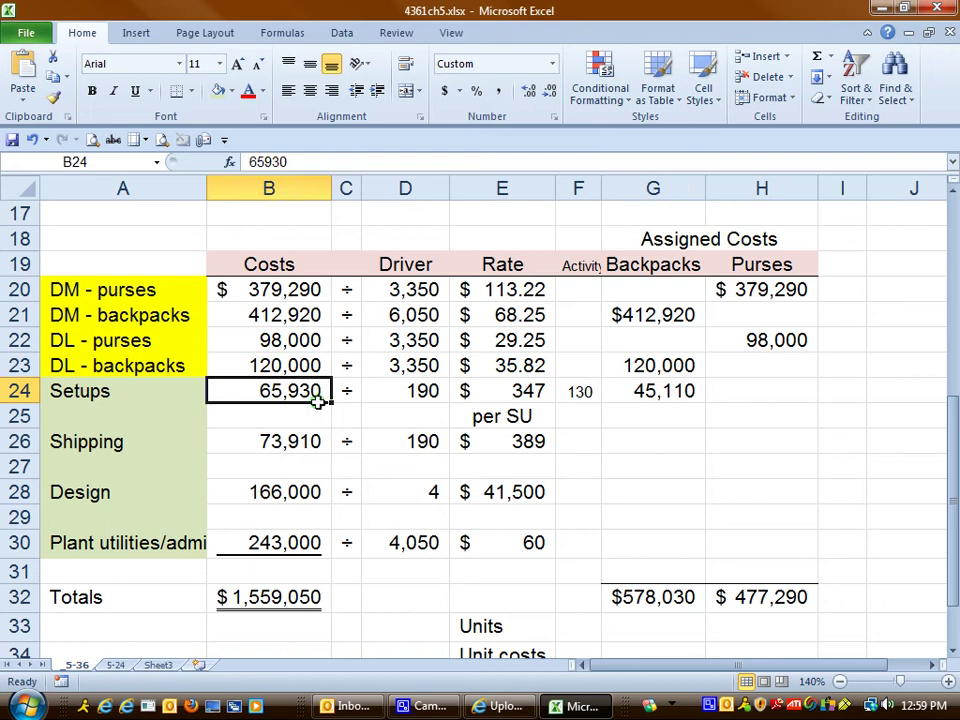
{"action": "left_click", "coordinate": [608, 395]}
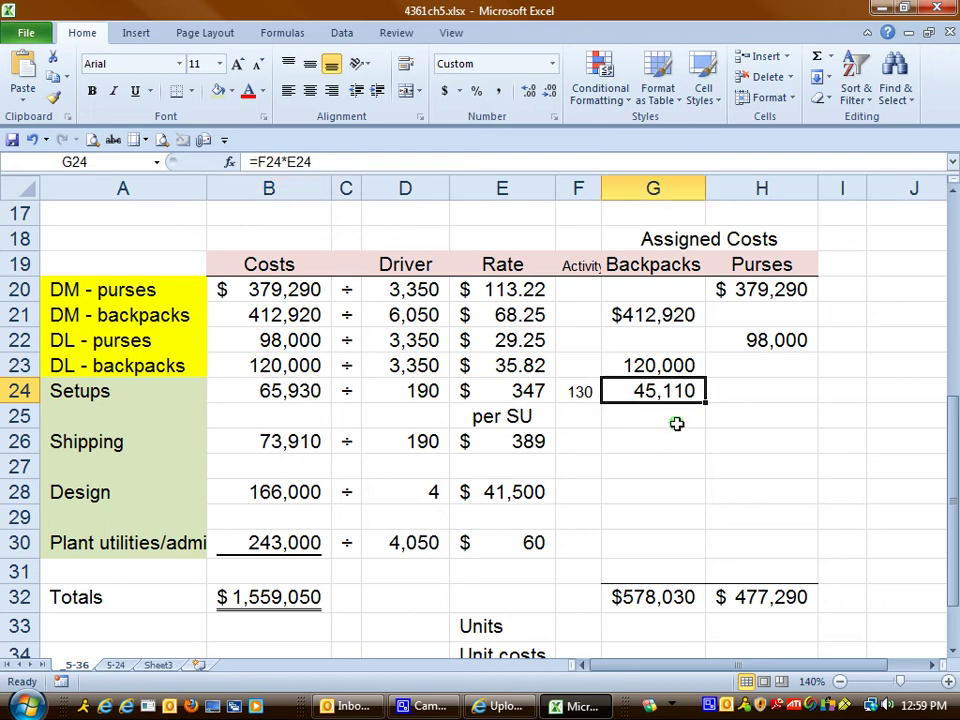
Enter 60 purse setups and assign their $20,820 setup cost in H25 as =E24*F25
{"action": "left_click", "coordinate": [585, 421]}
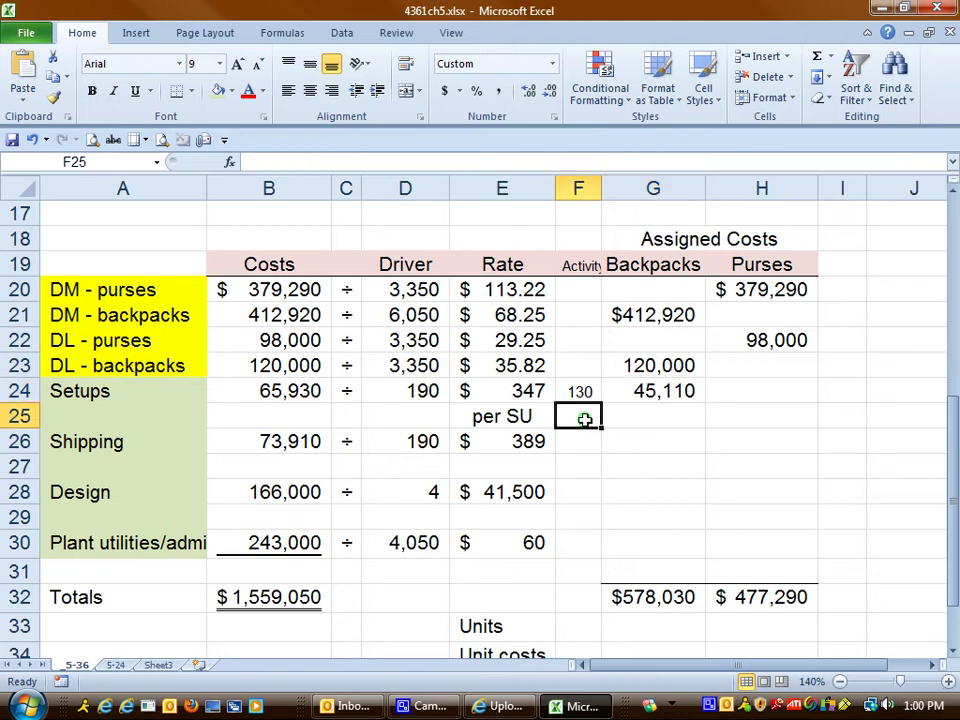
{"action": "type", "text": "60"}
{"action": "key", "text": "Return"}
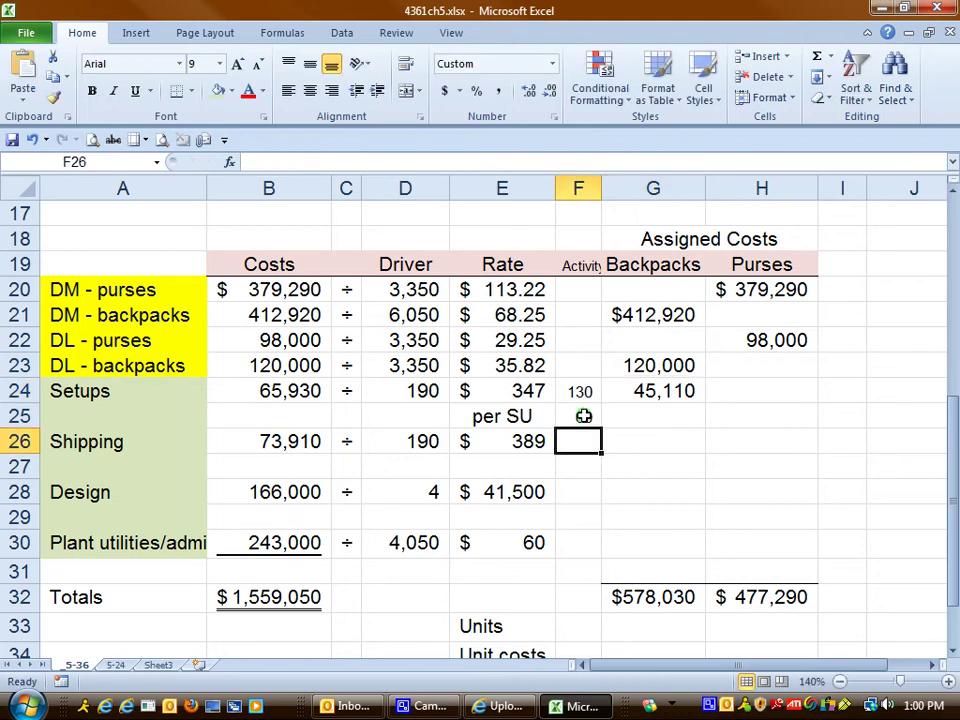
{"action": "left_click", "coordinate": [724, 413]}
{"action": "type", "text": "="}
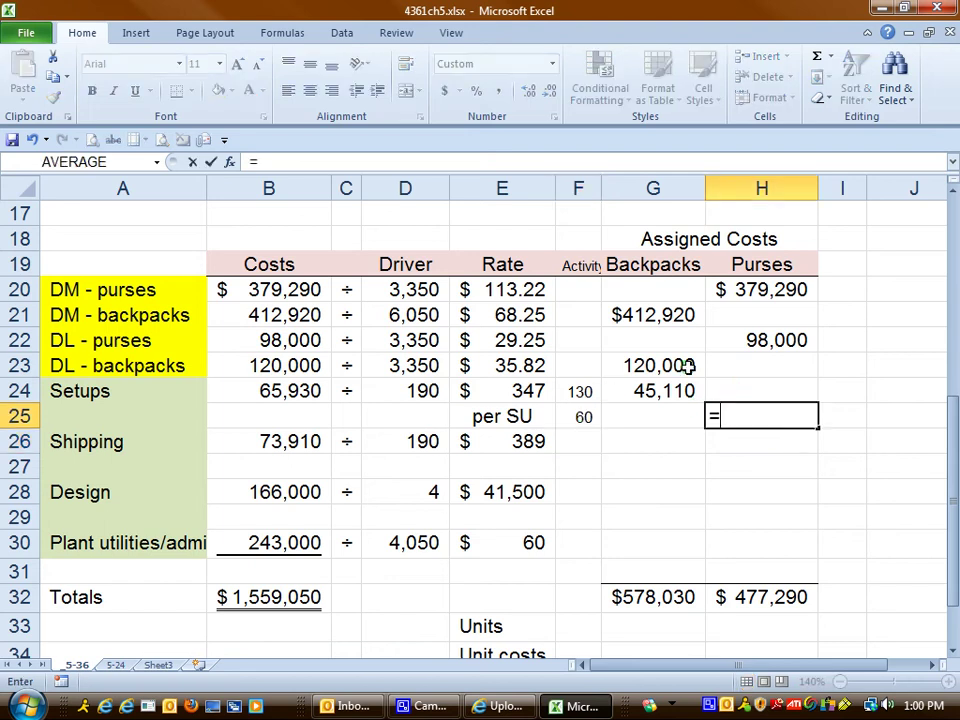
{"action": "left_click", "coordinate": [540, 383]}
{"action": "type", "text": "*"}
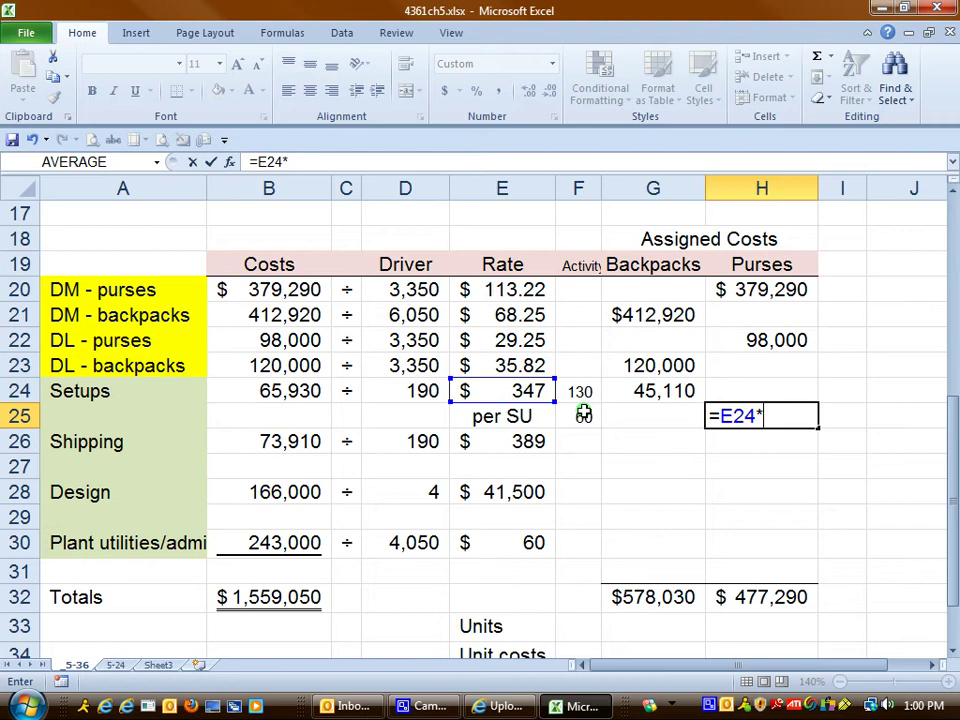
{"action": "left_click", "coordinate": [584, 416]}
{"action": "key", "text": "Return"}
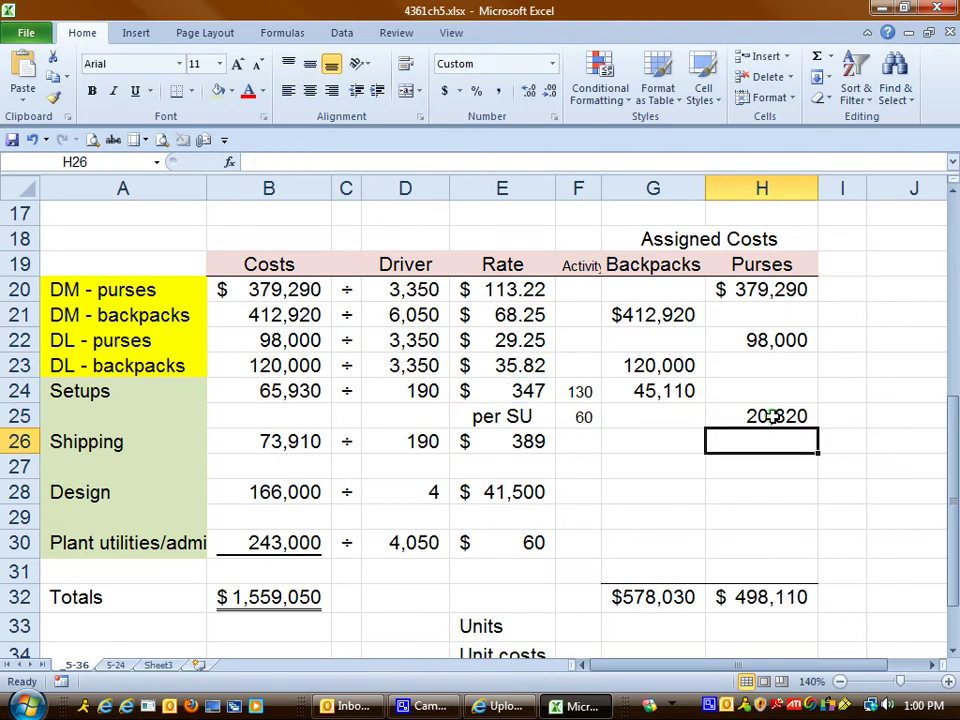
{"action": "left_click", "coordinate": [771, 414]}
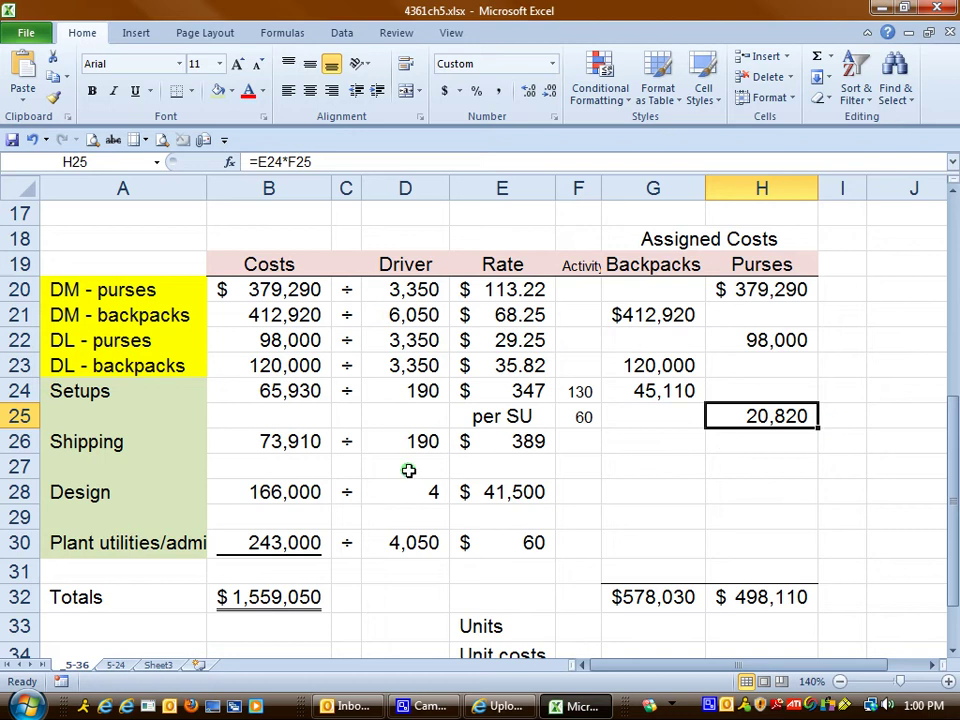
Change the Setups rate note to 'per batch(su)' in a smaller font size
{"action": "left_click", "coordinate": [282, 446]}
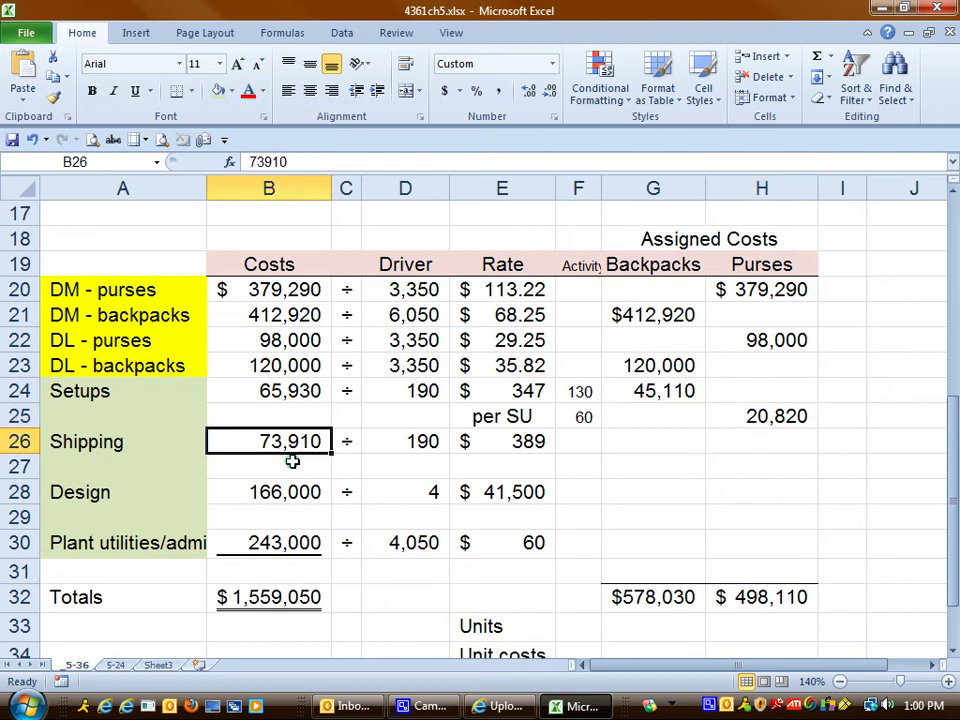
{"action": "left_click", "coordinate": [484, 441]}
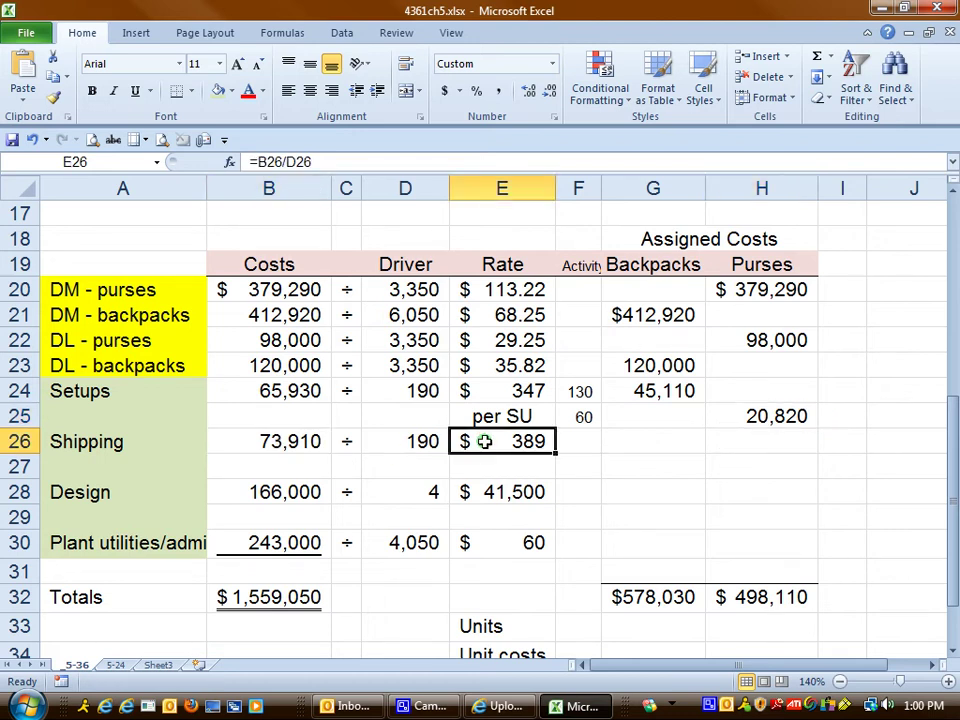
{"action": "left_click", "coordinate": [431, 446]}
{"action": "left_click", "coordinate": [506, 463]}
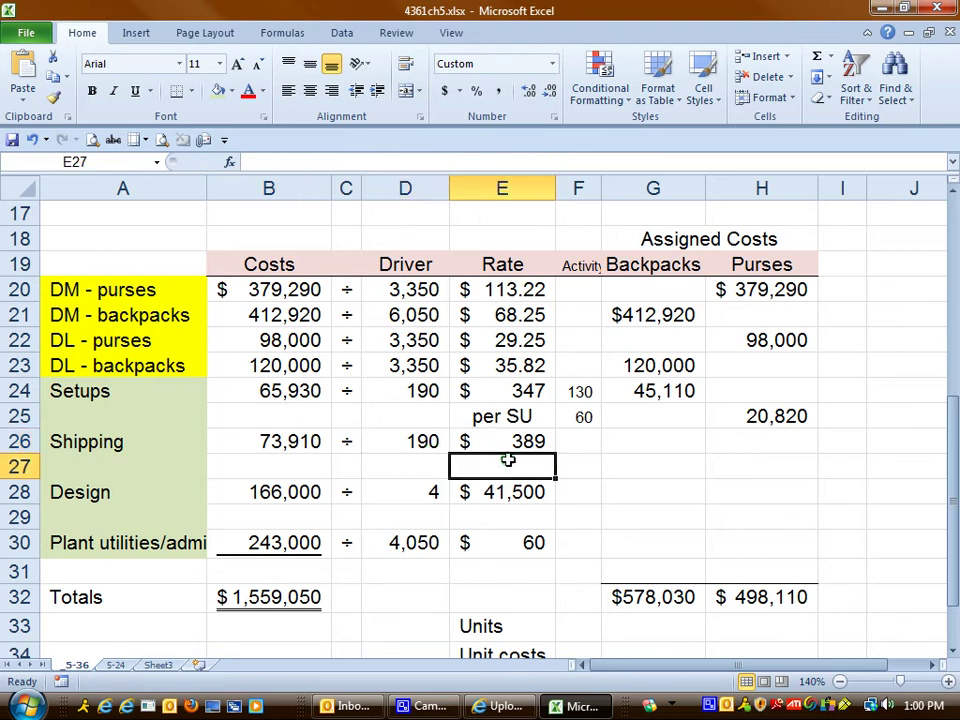
{"action": "left_click", "coordinate": [155, 446]}
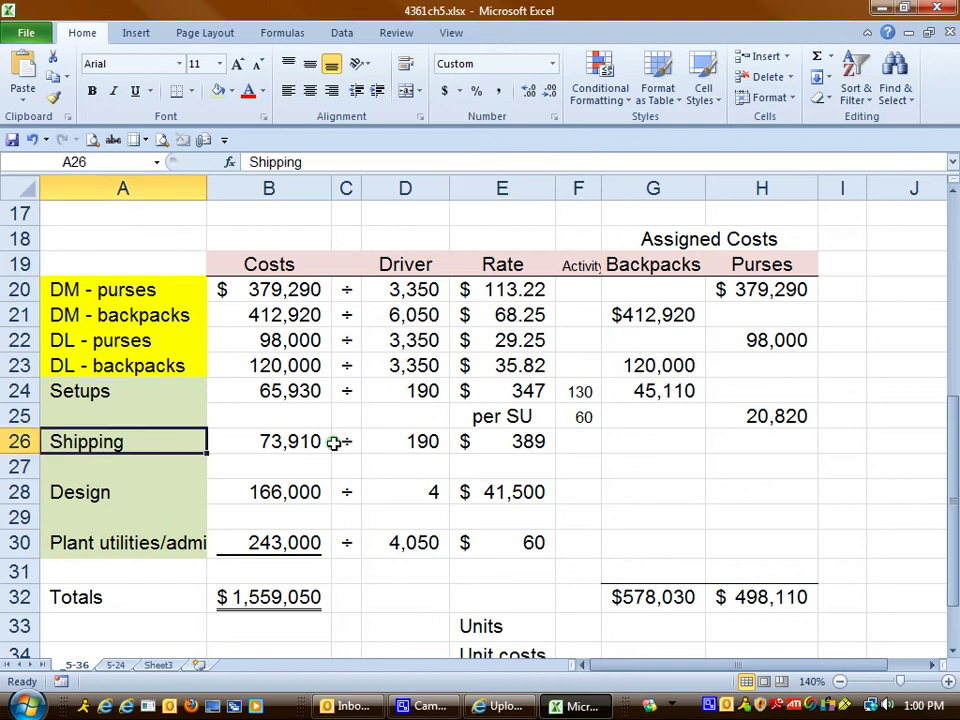
{"action": "double_click", "coordinate": [493, 424]}
{"action": "left_click_drag", "start_coordinate": [510, 416], "coordinate": [549, 416]}
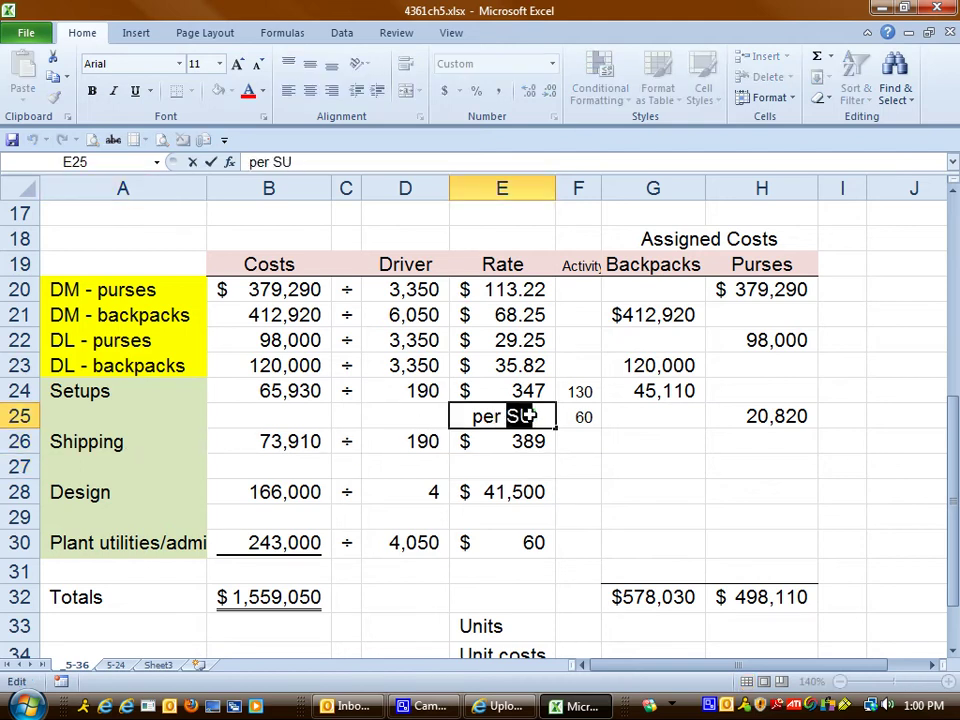
{"action": "type", "text": "batch"}
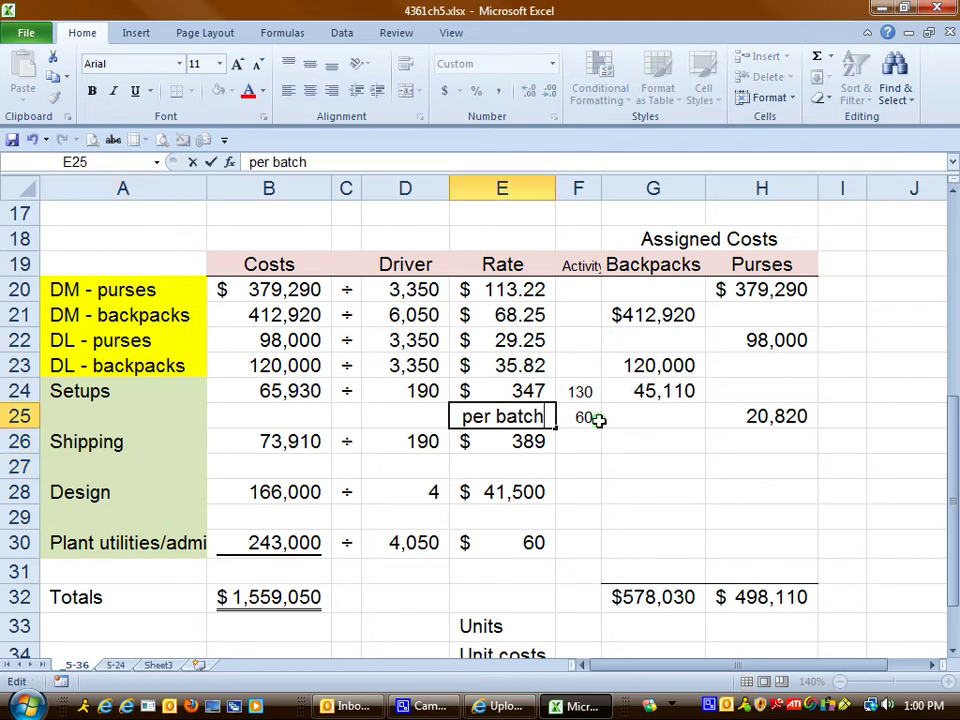
{"action": "type", "text": "(su"}
{"action": "key", "text": "Return"}
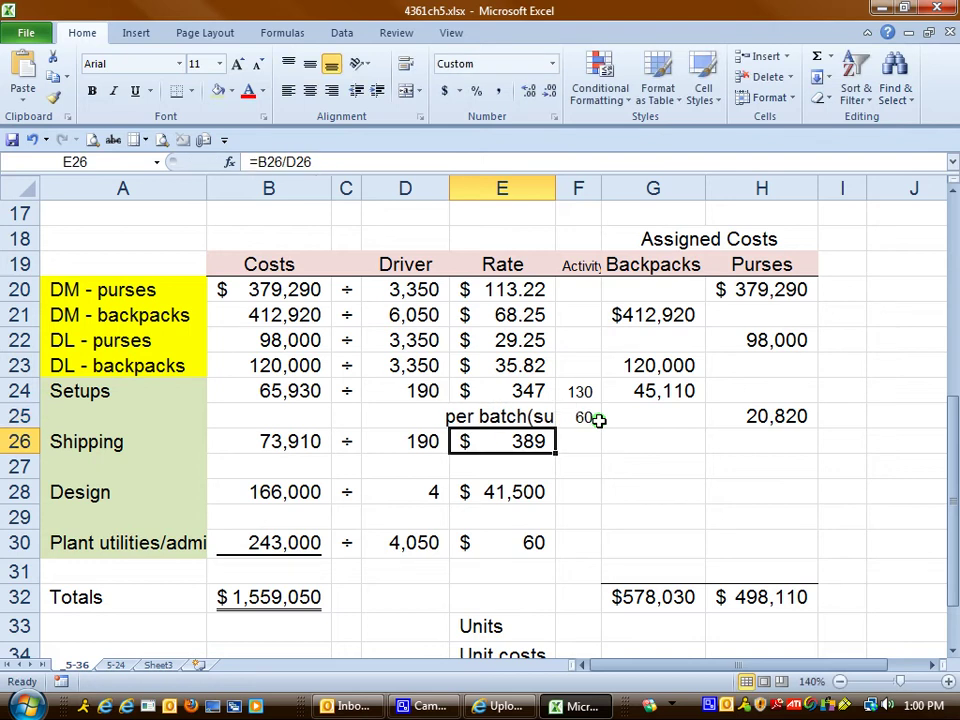
{"action": "left_click", "coordinate": [510, 416]}
{"action": "left_click", "coordinate": [257, 63]}
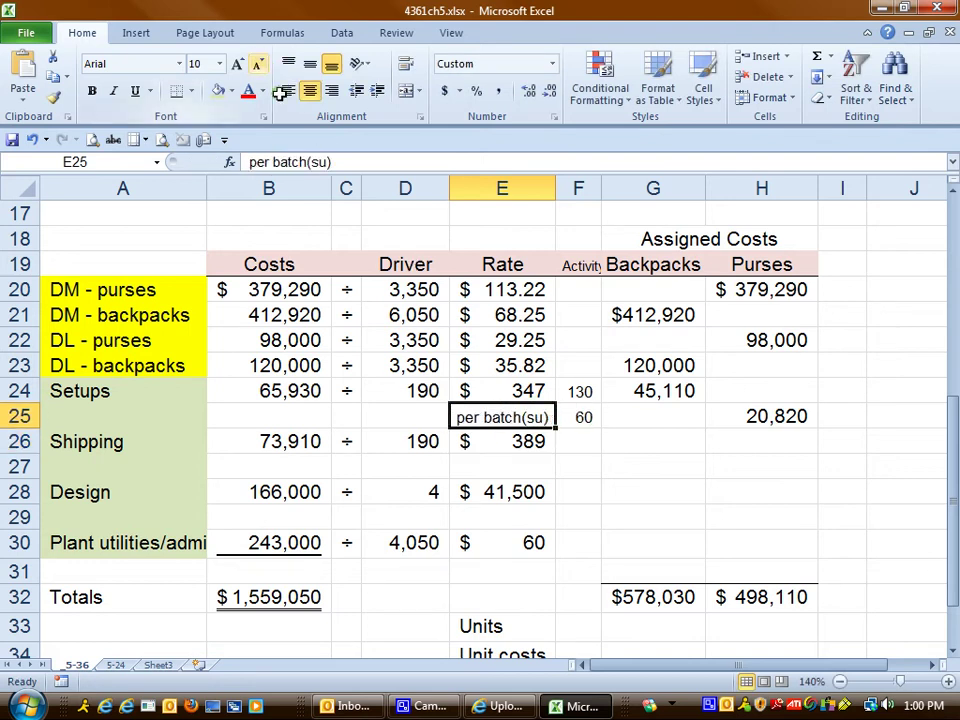
Add a 'per batch' note under the $389 Shipping rate in E27
{"action": "left_click", "coordinate": [510, 463]}
{"action": "type", "text": "per "}
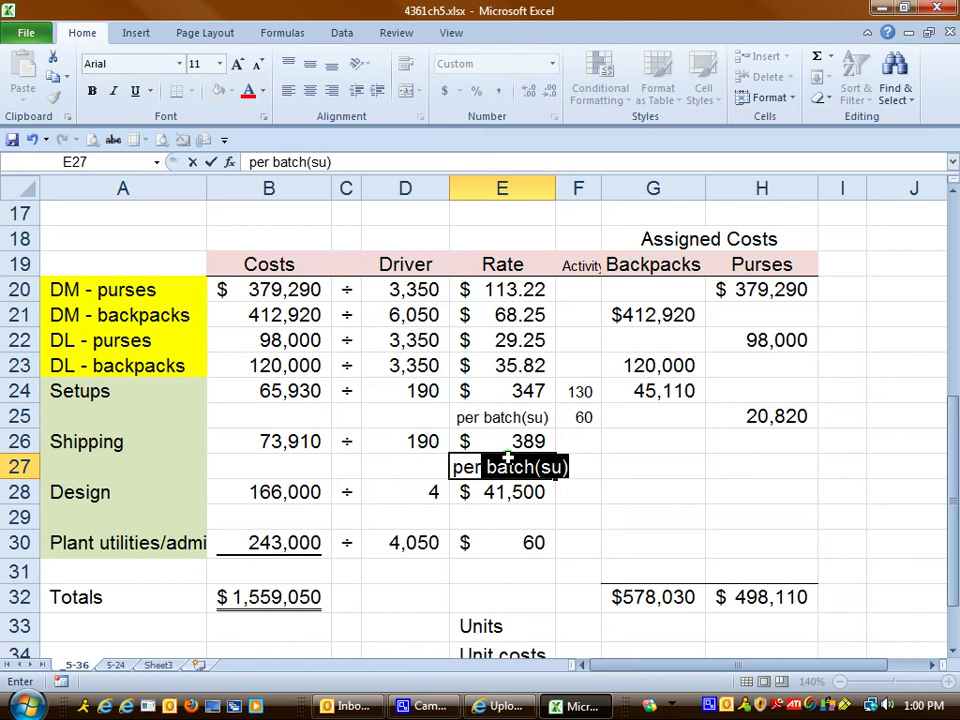
{"action": "type", "text": "batch("}
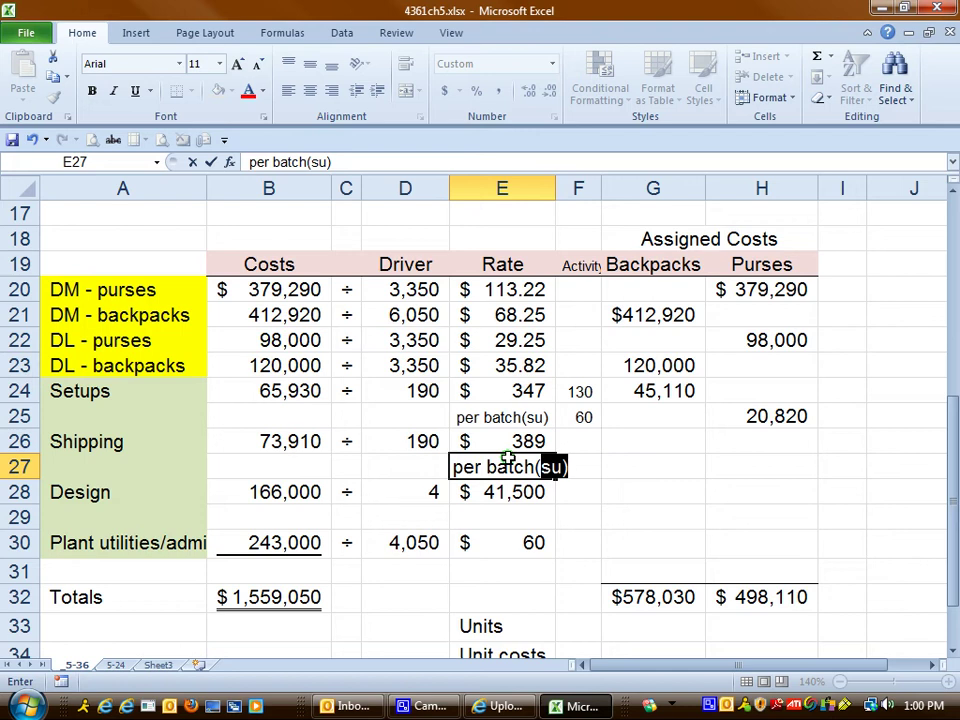
{"action": "key", "text": "BackSpace"}
{"action": "key", "text": "Return"}
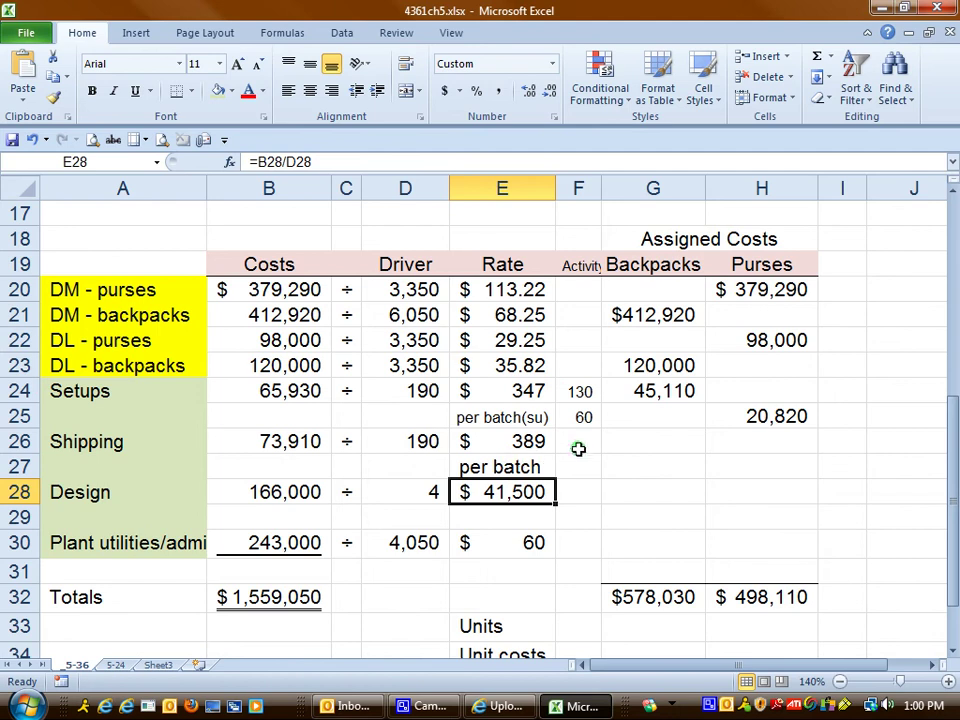
Enter 130 backpack shipments in F26 and 60 purse shipments in F27
{"action": "left_click", "coordinate": [582, 443]}
{"action": "type", "text": "13"}
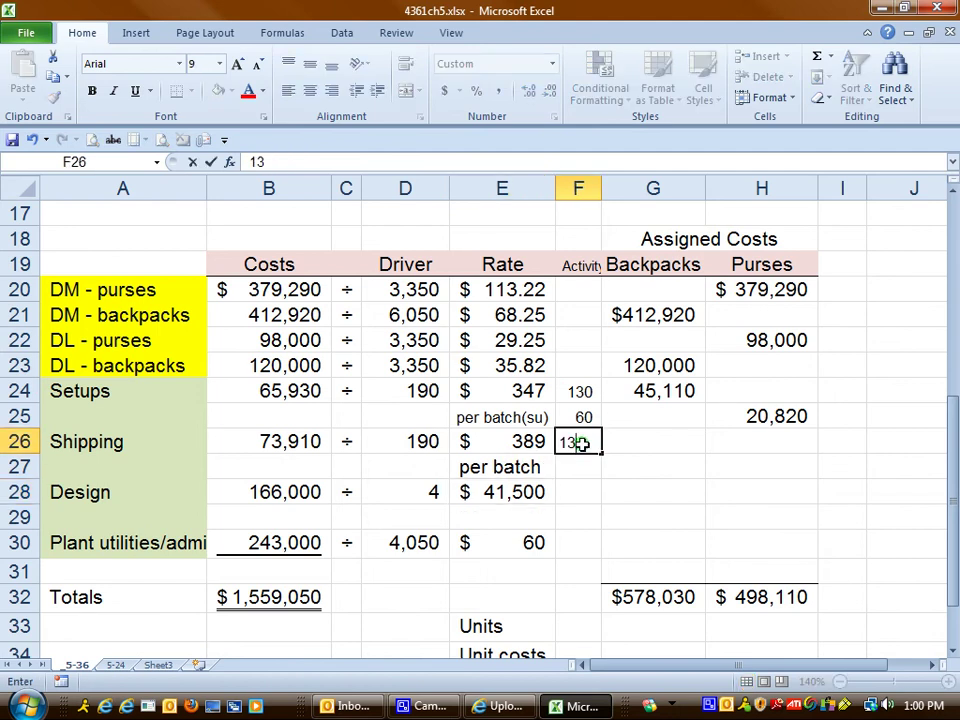
{"action": "type", "text": "0"}
{"action": "left_click", "coordinate": [586, 466]}
{"action": "type", "text": "60"}
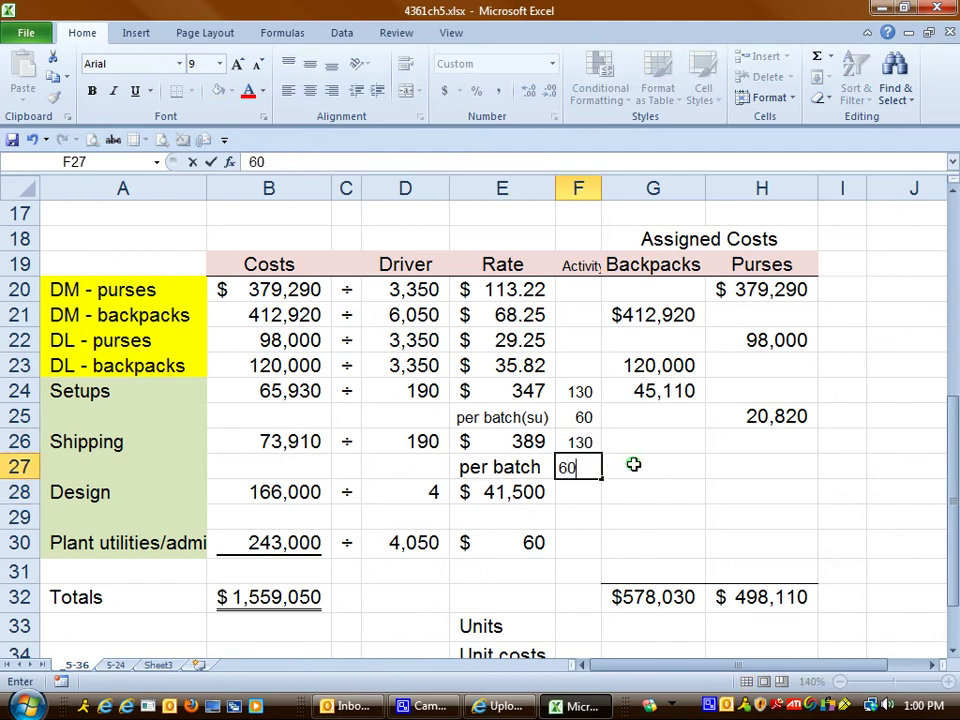
{"action": "left_click", "coordinate": [631, 462]}
Assign backpack shipping cost of $50,570 in G26 with =F26*E26
{"action": "left_click", "coordinate": [665, 440]}
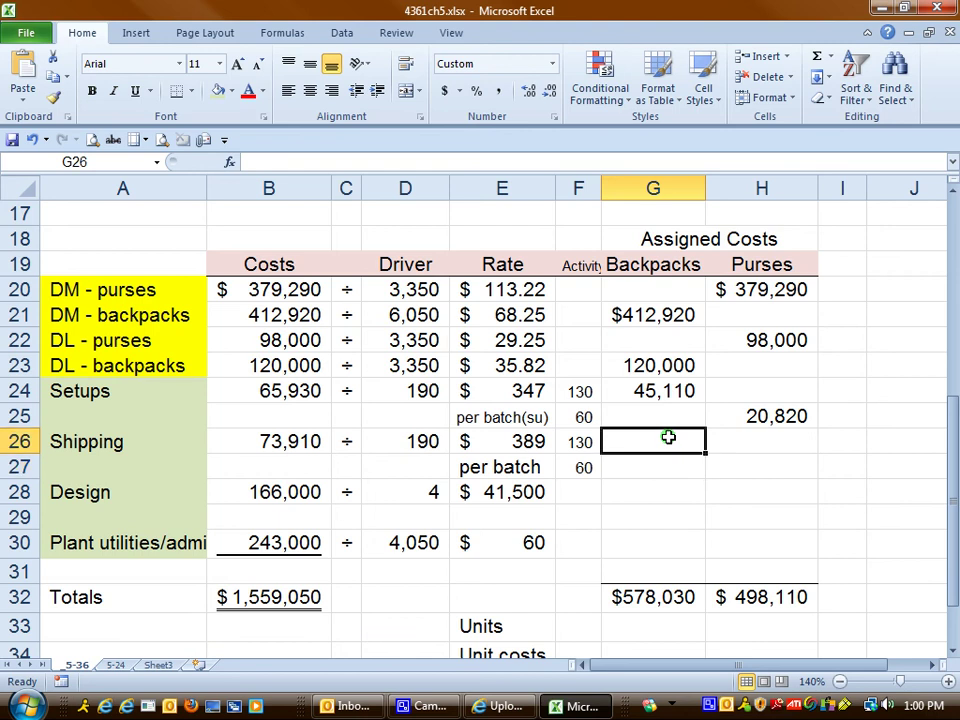
{"action": "type", "text": "="}
{"action": "left_click", "coordinate": [582, 443]}
{"action": "type", "text": "*"}
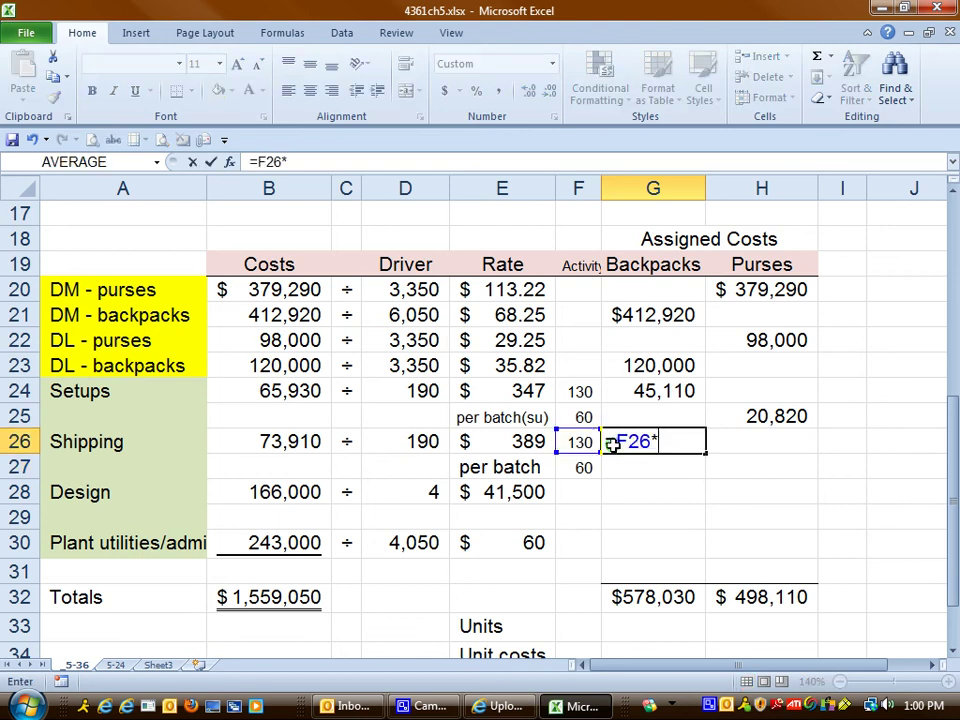
{"action": "left_click", "coordinate": [545, 441]}
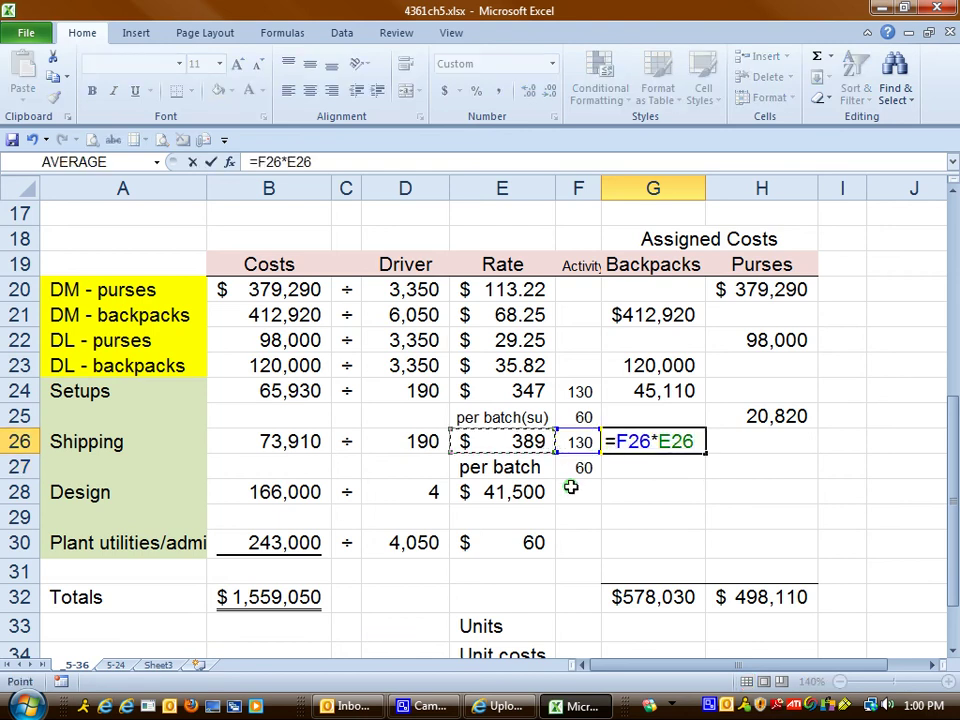
{"action": "key", "text": "Return"}
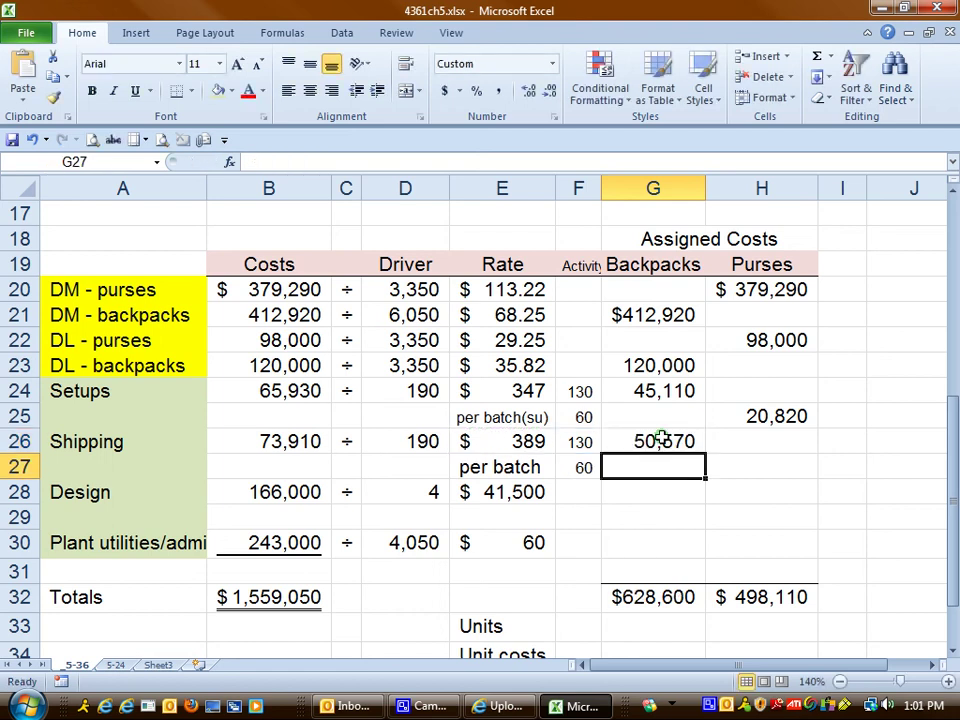
{"action": "left_click", "coordinate": [662, 440]}
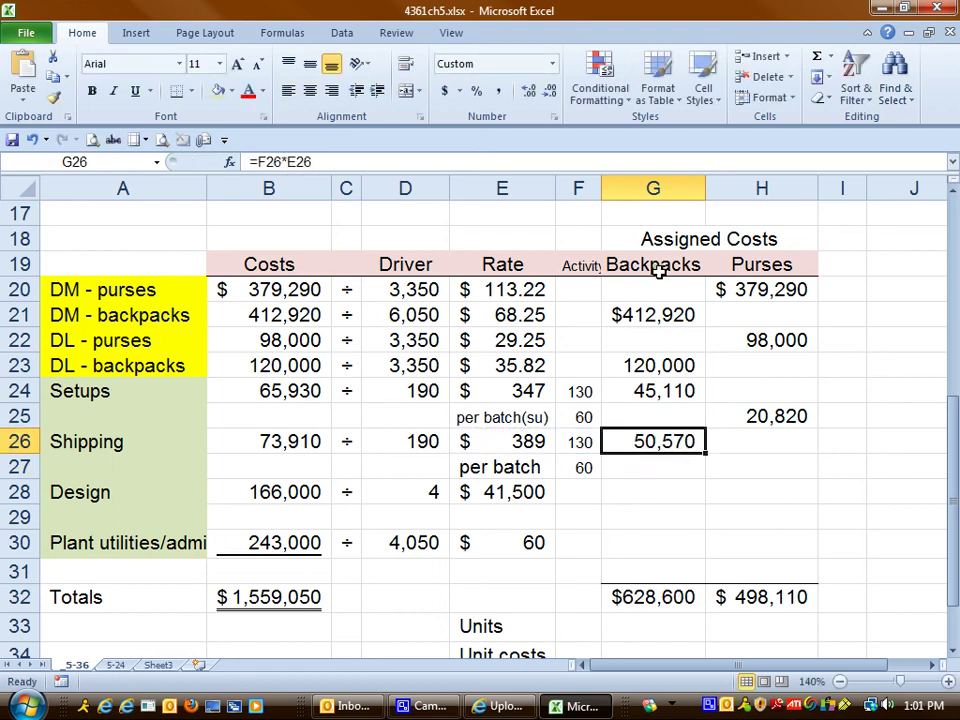
Assign purse shipping cost of $23,340 in H27 with =F27*E26
{"action": "left_click", "coordinate": [752, 465]}
{"action": "type", "text": "="}
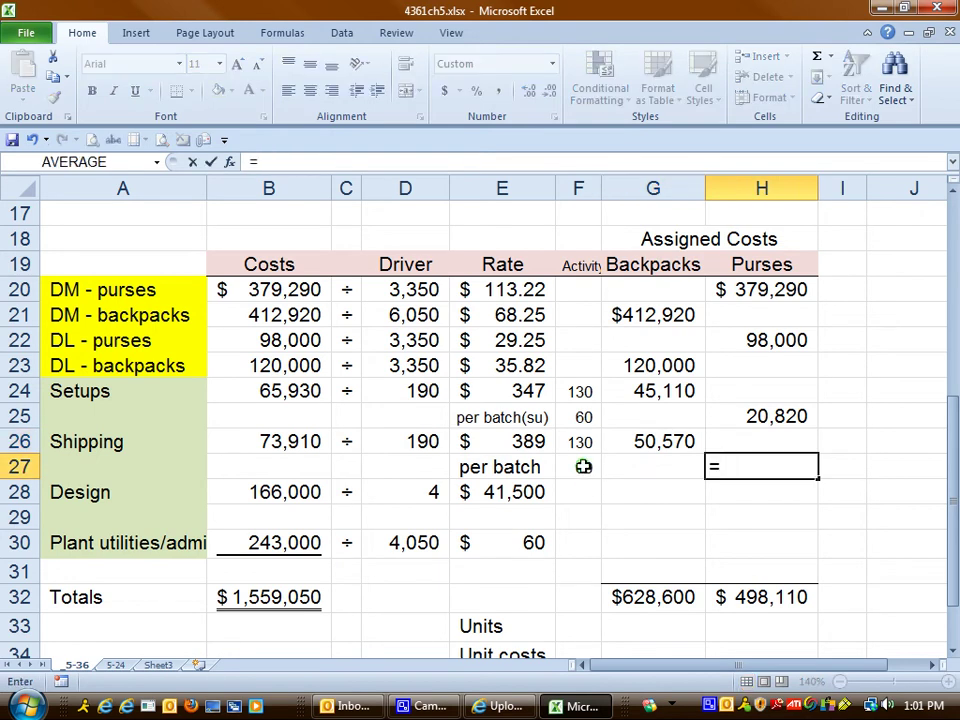
{"action": "left_click", "coordinate": [583, 466]}
{"action": "type", "text": "*"}
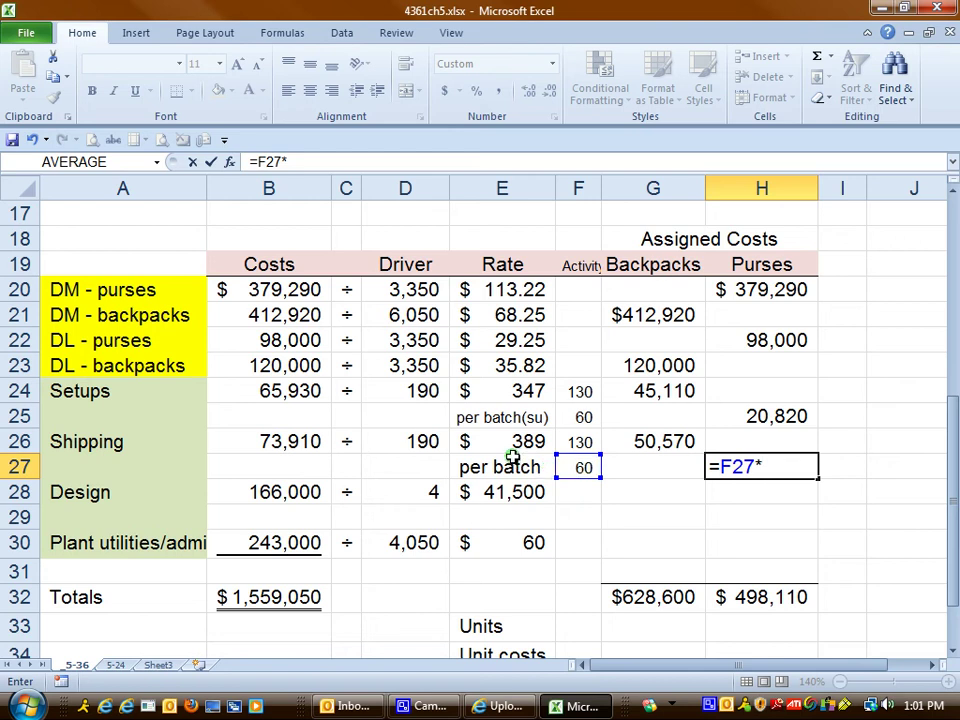
{"action": "left_click", "coordinate": [516, 441]}
{"action": "key", "text": "Return"}
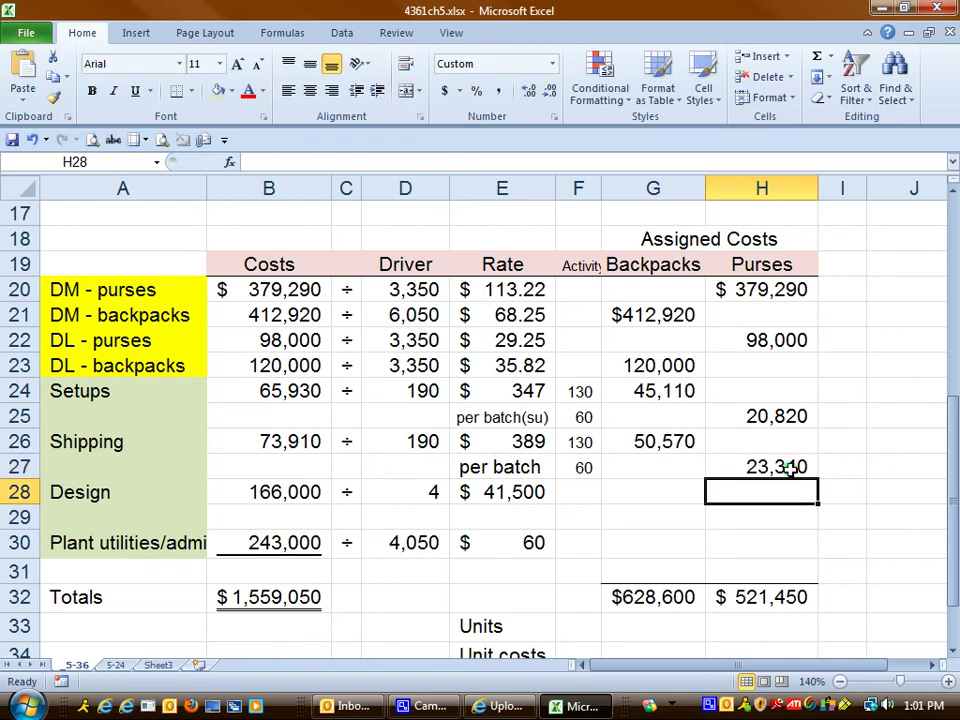
{"action": "left_click", "coordinate": [797, 467]}
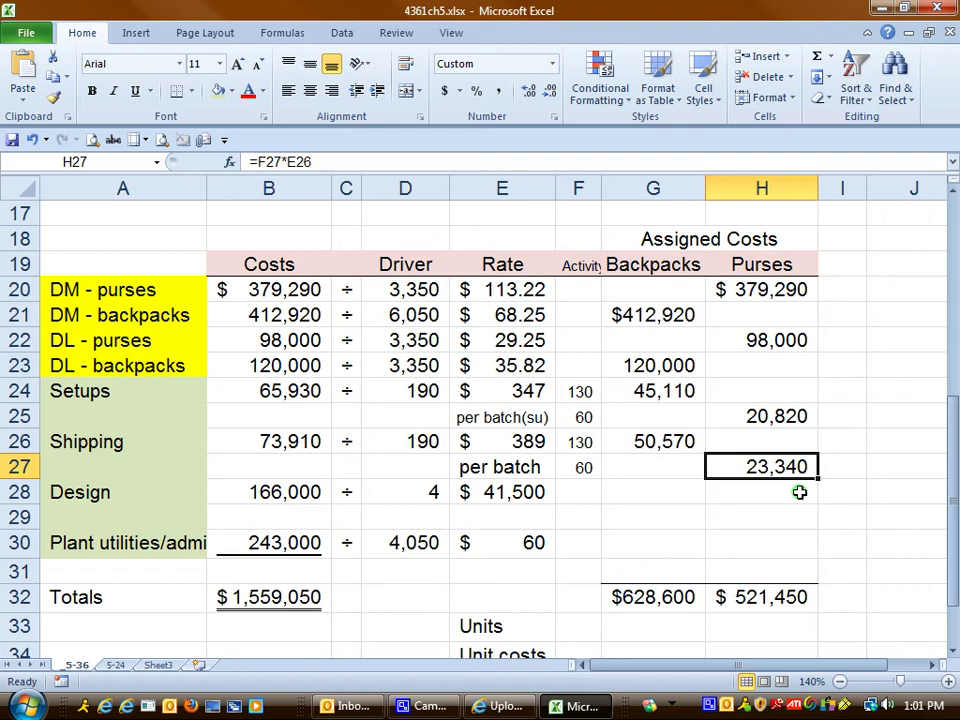
{"action": "left_click", "coordinate": [535, 500]}
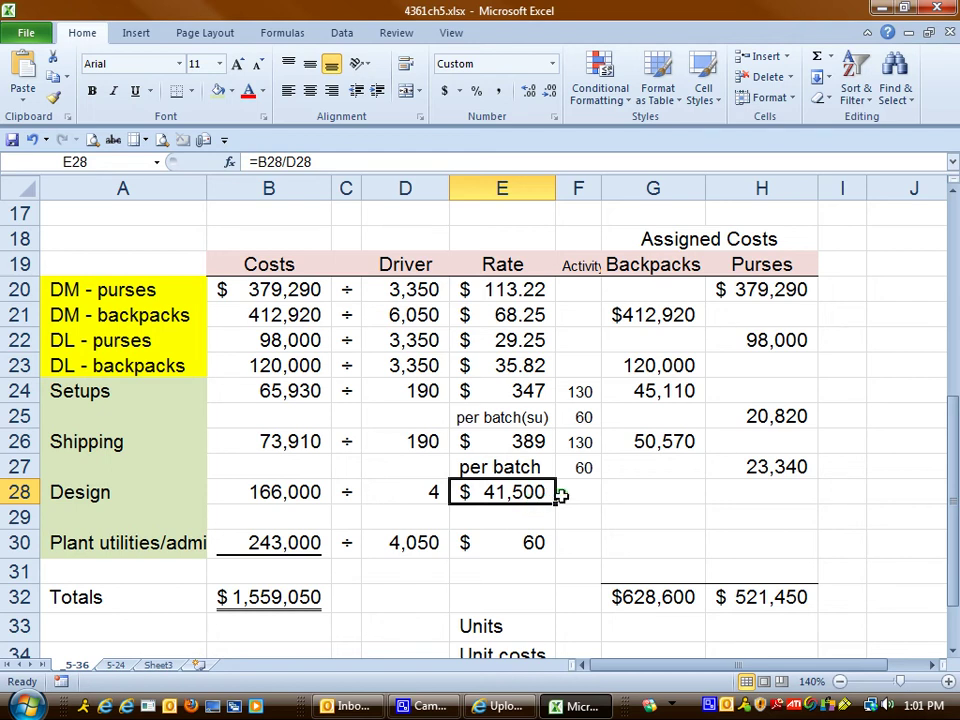
Enter 2 designs each for backpacks and purses and add a 'per design' rate note
{"action": "left_click", "coordinate": [566, 490]}
{"action": "type", "text": "2"}
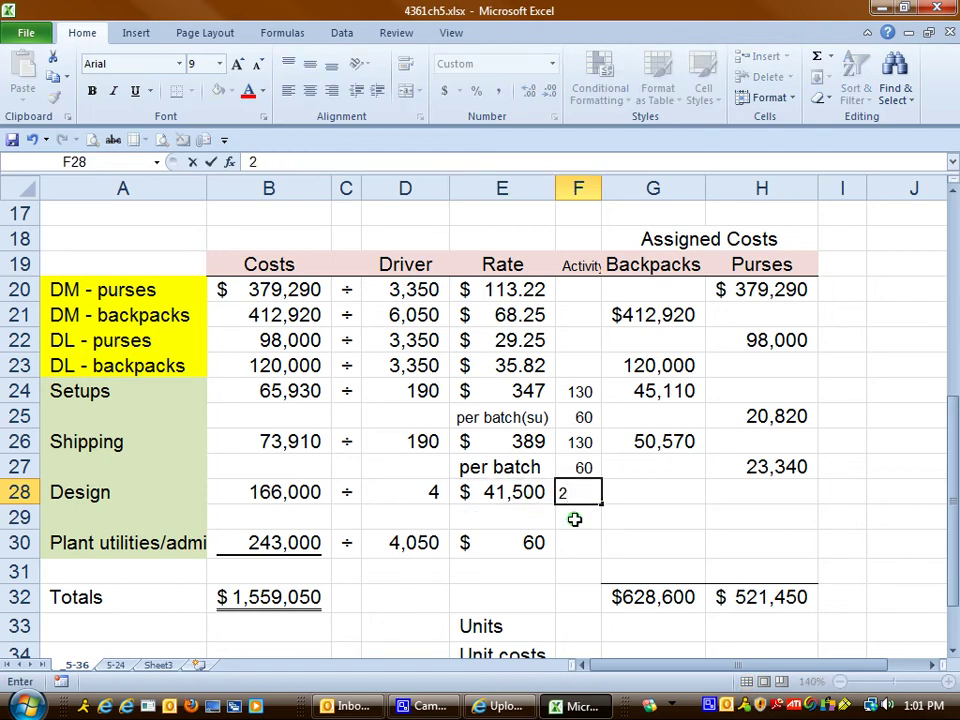
{"action": "key", "text": "Return"}
{"action": "type", "text": "2"}
{"action": "left_click", "coordinate": [584, 560]}
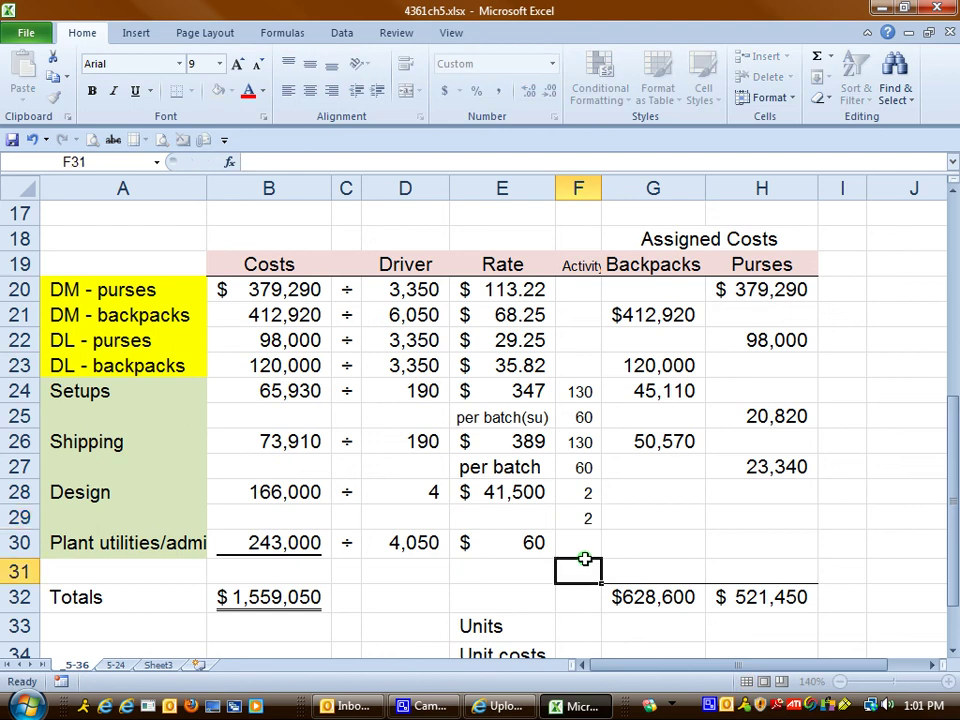
{"action": "left_click", "coordinate": [523, 519]}
{"action": "type", "text": "pe"}
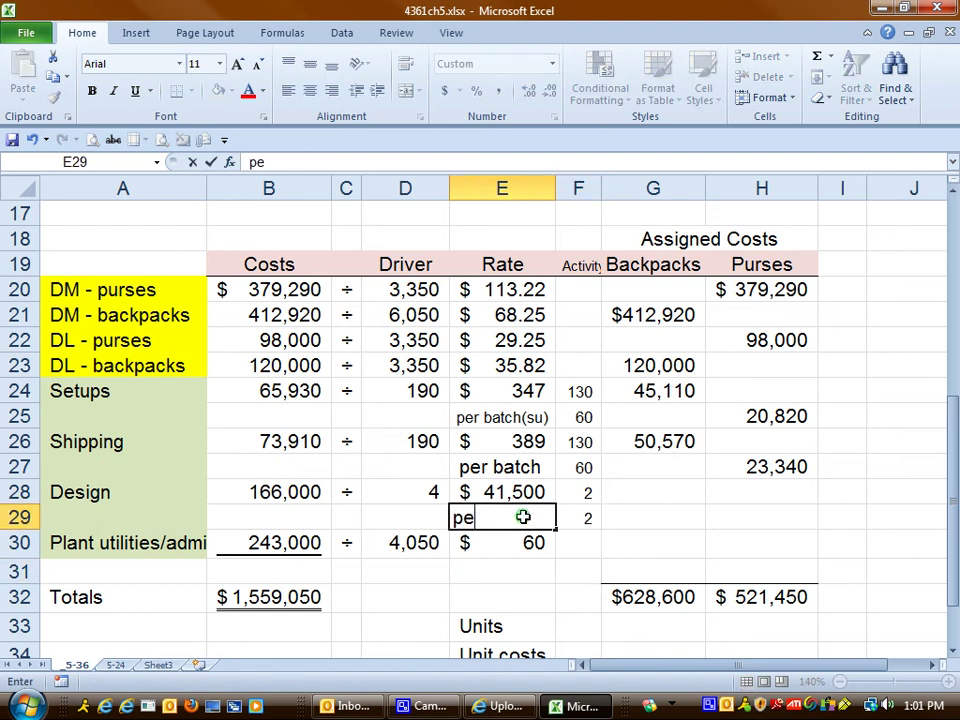
{"action": "type", "text": "r design"}
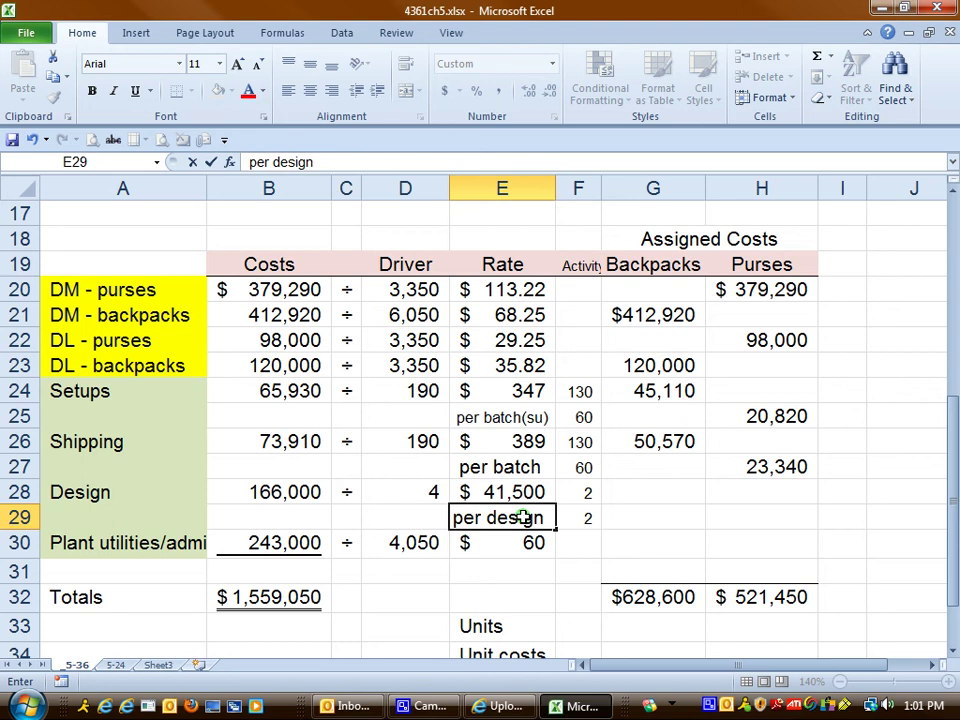
{"action": "key", "text": "Return"}
Assign backpack design cost of $83,000 in G28 with =F28*E28
{"action": "left_click", "coordinate": [617, 491]}
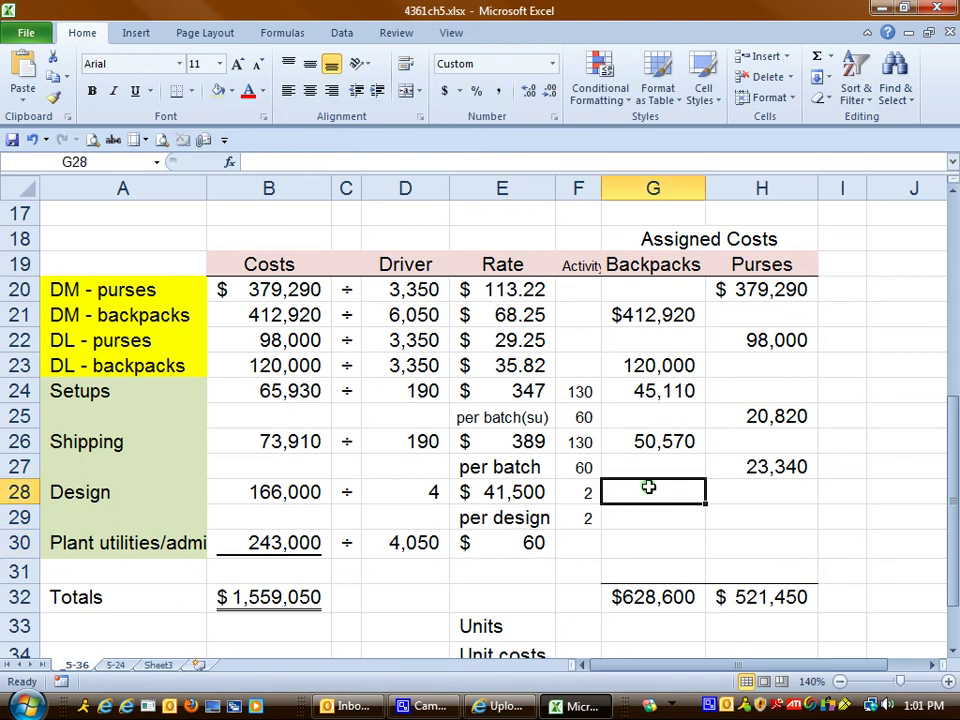
{"action": "type", "text": "="}
{"action": "left_click", "coordinate": [587, 492]}
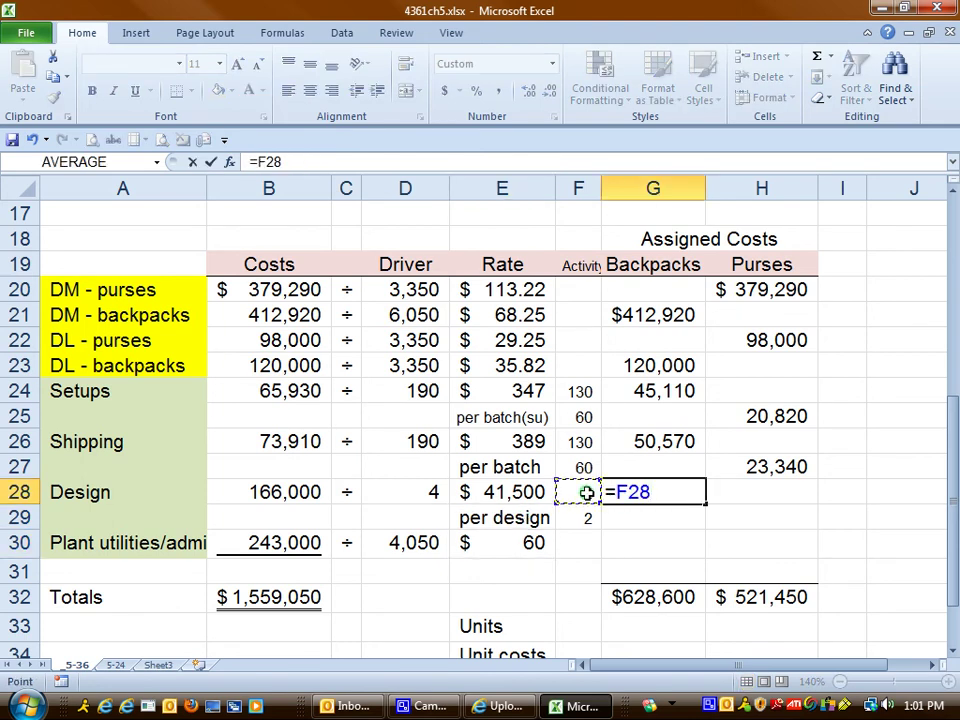
{"action": "type", "text": "*"}
{"action": "left_click", "coordinate": [536, 492]}
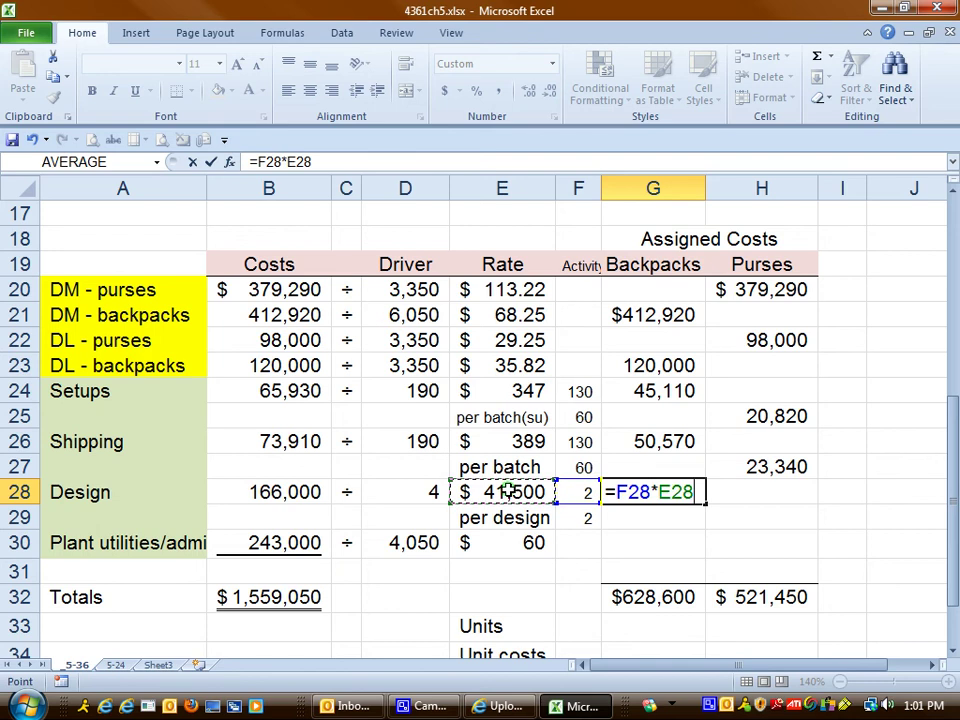
{"action": "key", "text": "Return"}
{"action": "left_click", "coordinate": [697, 492]}
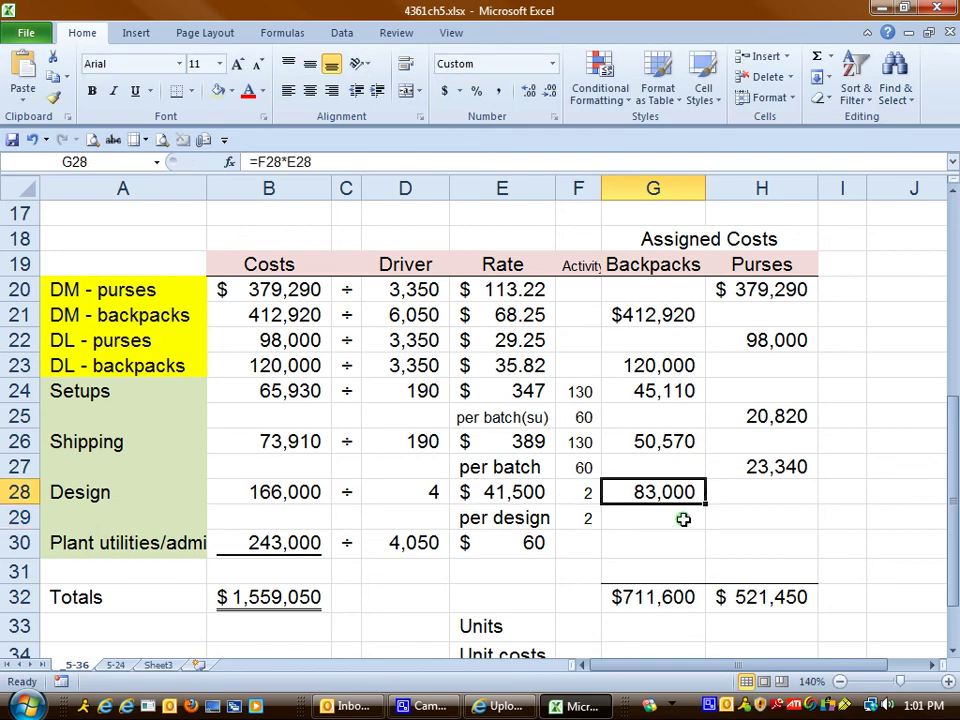
Assign purse design cost of $83,000 in H29 with =F29*E28
{"action": "left_click", "coordinate": [710, 515]}
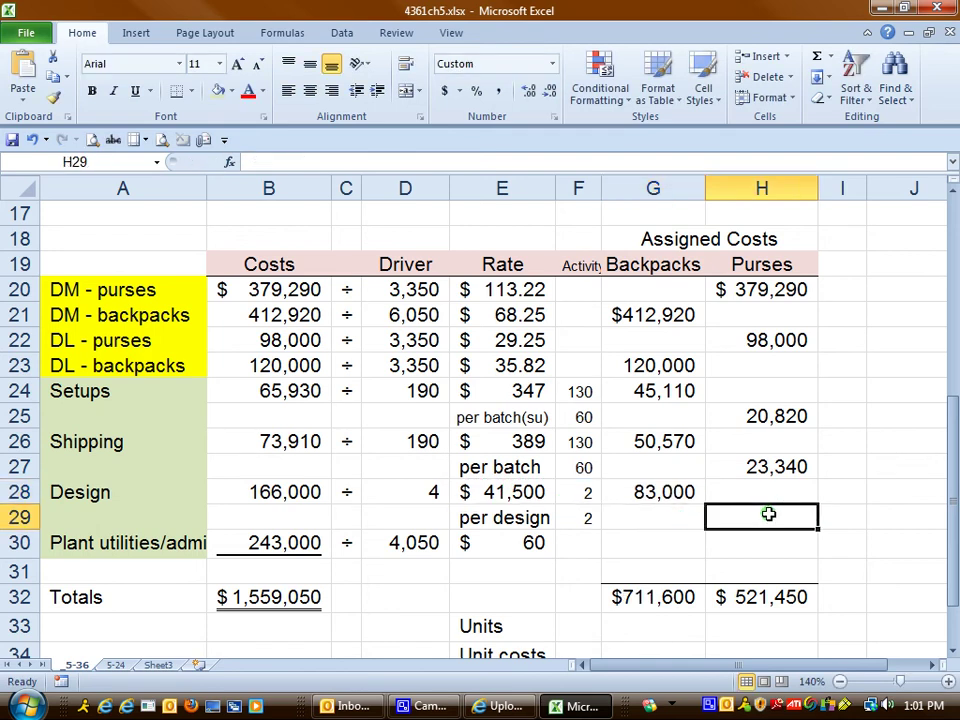
{"action": "type", "text": "="}
{"action": "left_click", "coordinate": [582, 518]}
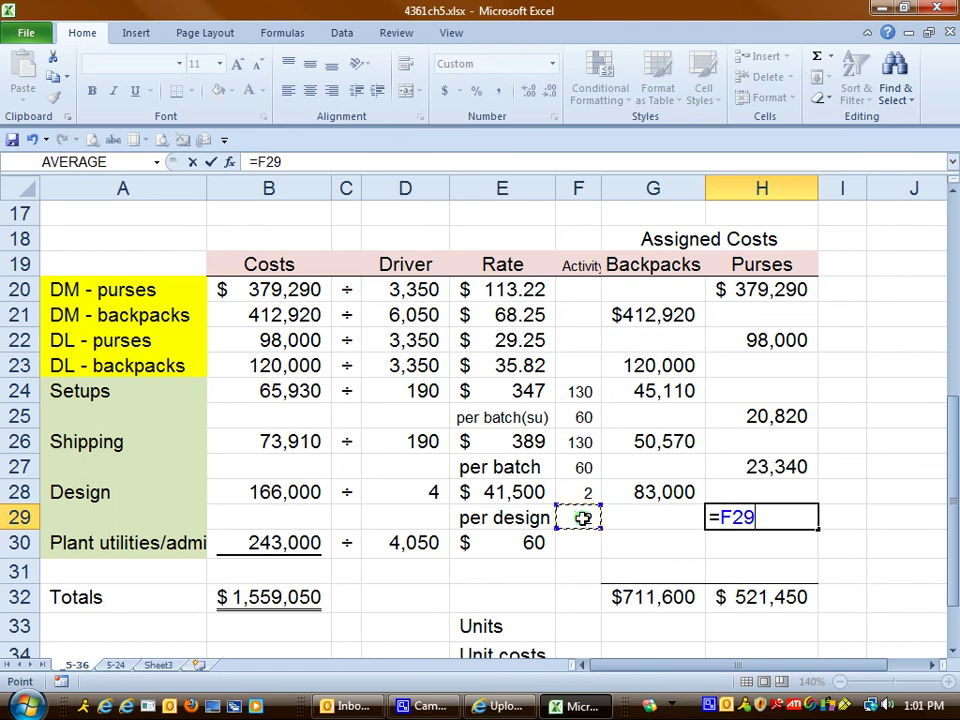
{"action": "type", "text": "*"}
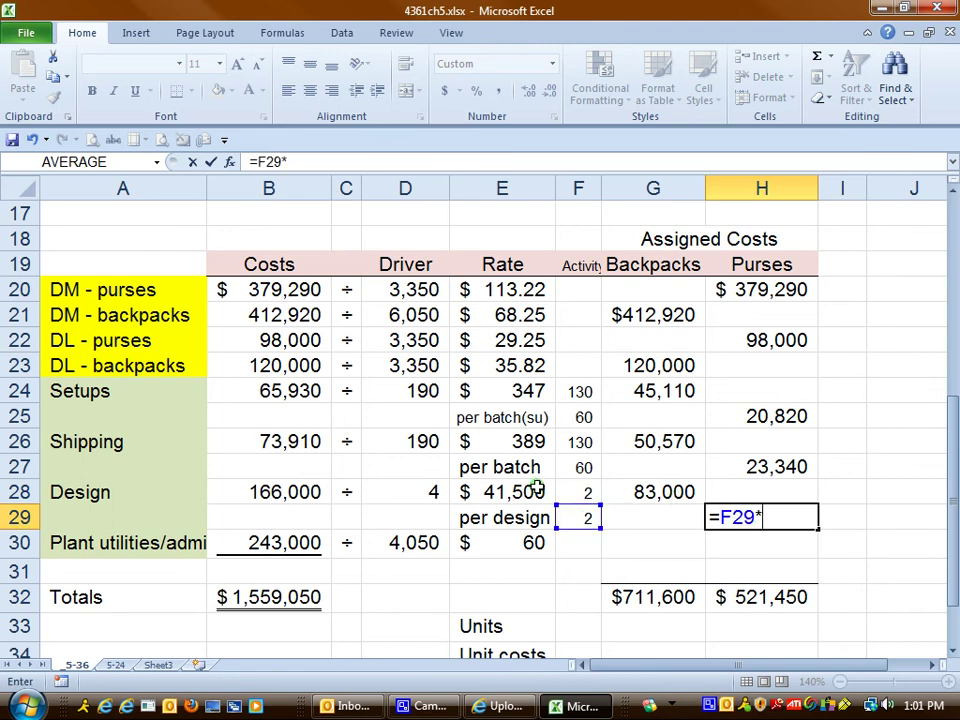
{"action": "left_click", "coordinate": [537, 488]}
{"action": "key", "text": "Return"}
{"action": "left_click", "coordinate": [731, 515]}
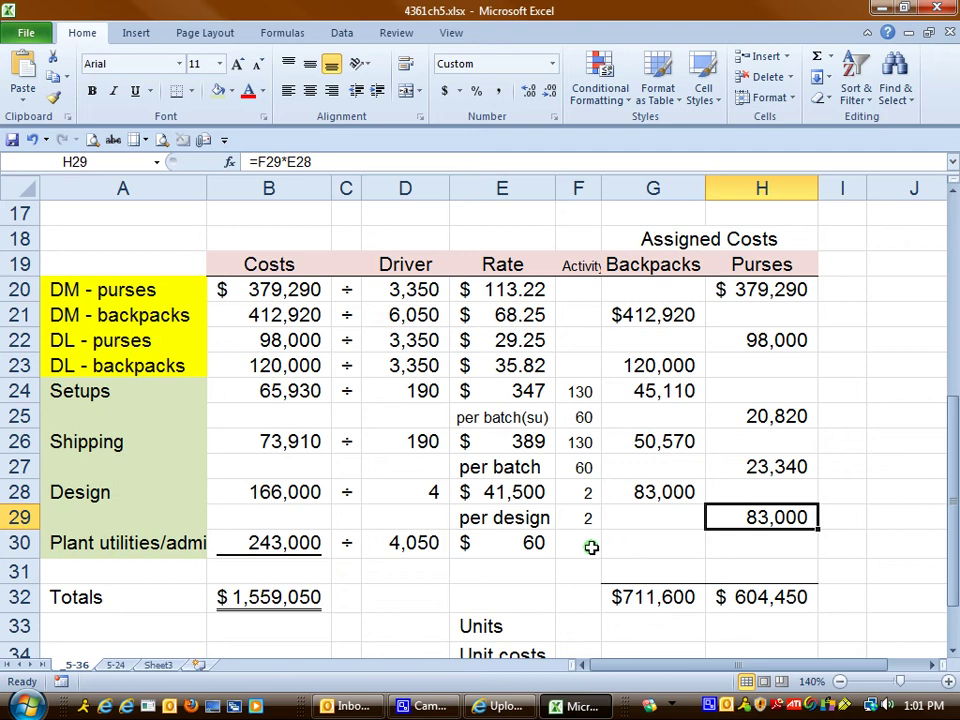
Label the plant utilities rate basis as 'hr of prod.' below the rate
{"action": "left_click", "coordinate": [591, 547]}
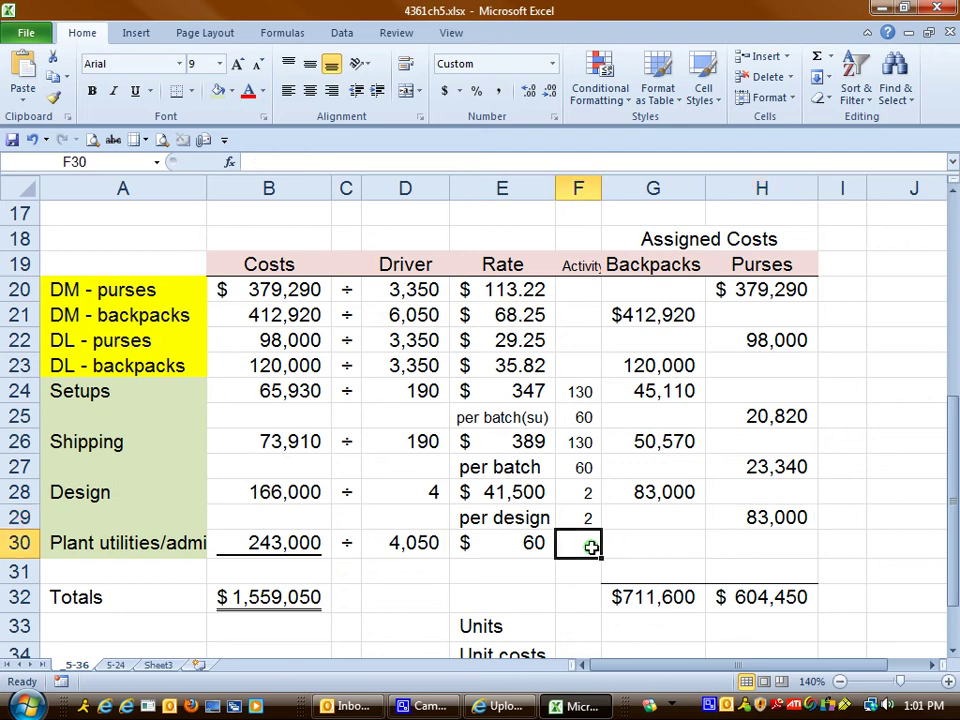
{"action": "left_click", "coordinate": [536, 564]}
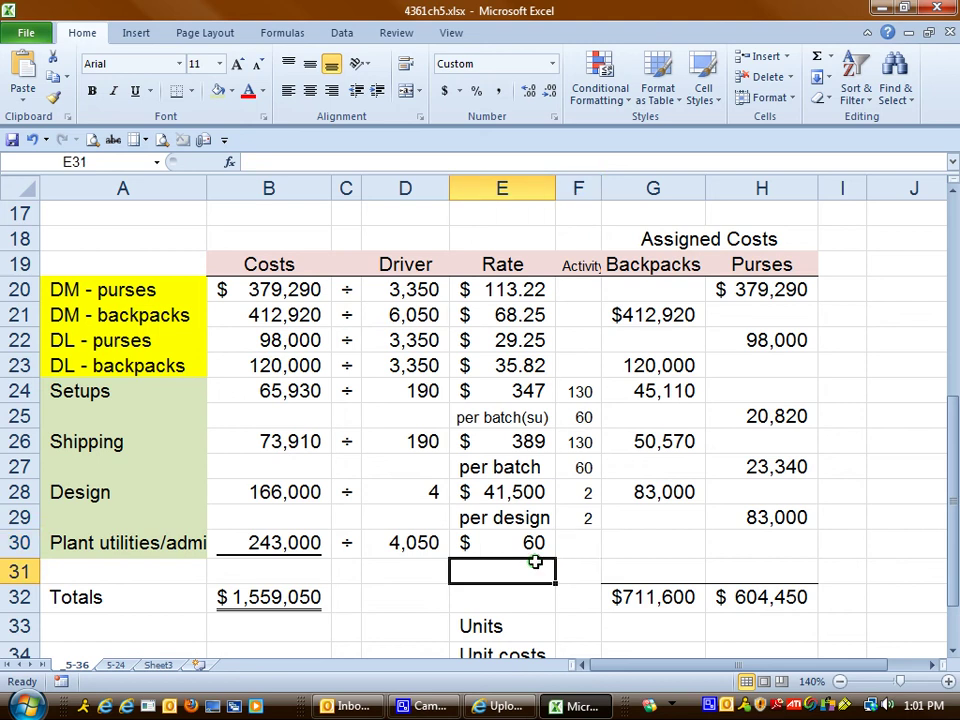
{"action": "left_click", "coordinate": [536, 543]}
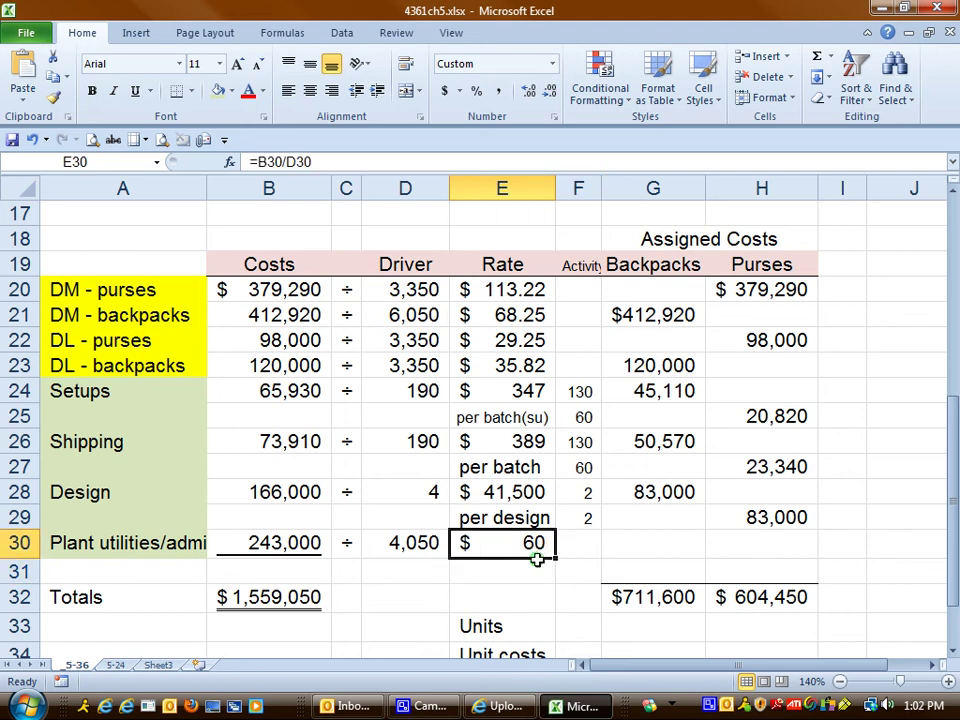
{"action": "left_click", "coordinate": [535, 573]}
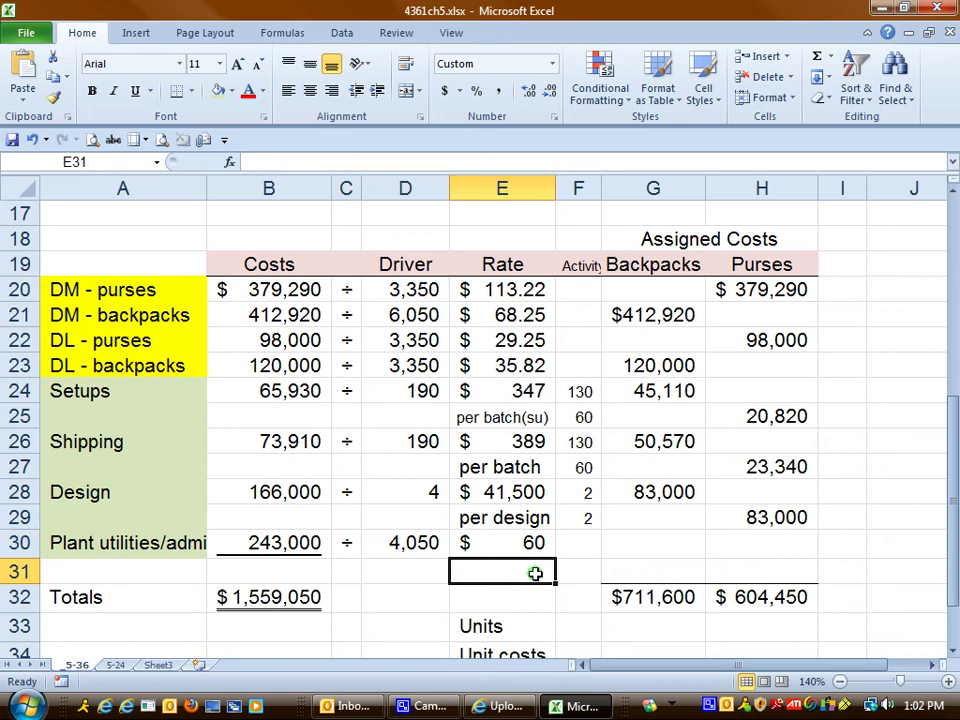
{"action": "type", "text": "hr of"}
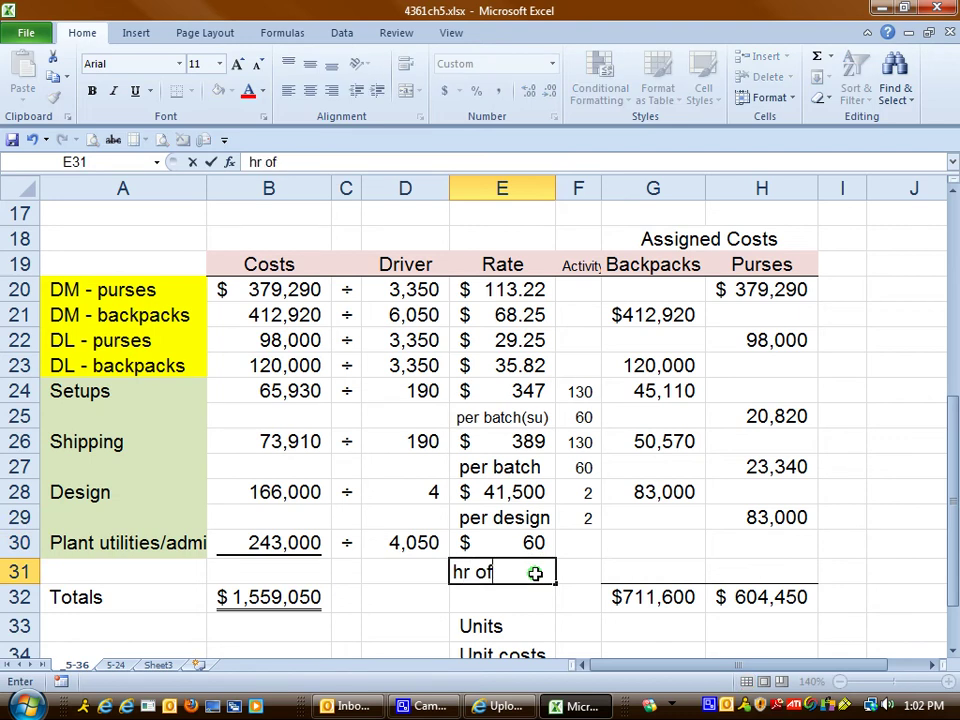
{"action": "type", "text": " prod."}
{"action": "key", "text": "Return"}
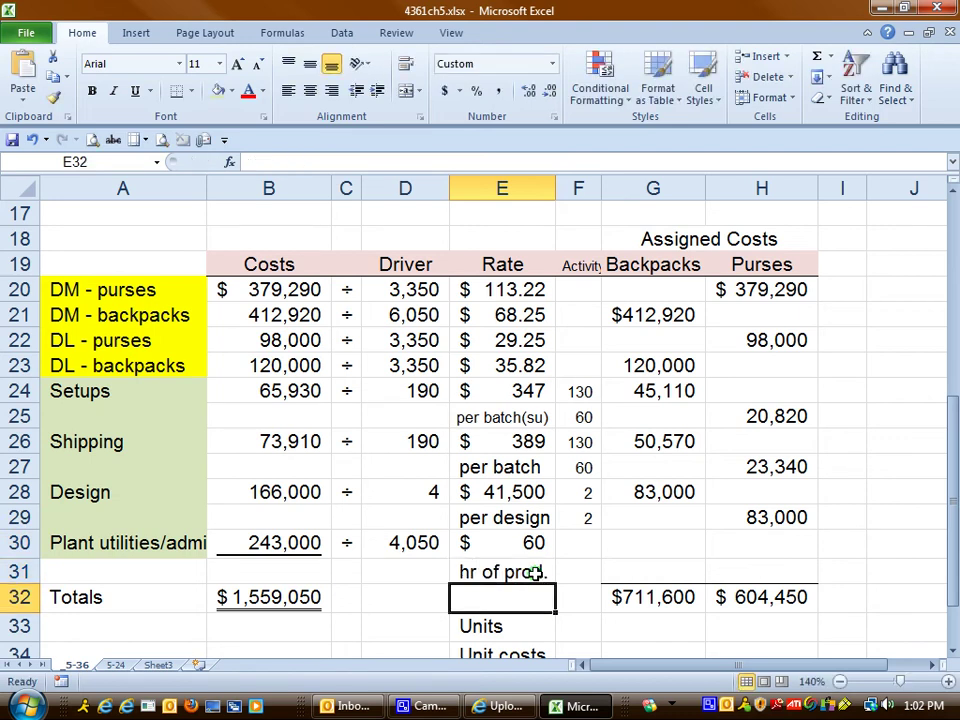
Enter plant utilities hours of 1450 for backpacks and 2600 for purses, widening column F
{"action": "left_click", "coordinate": [582, 544]}
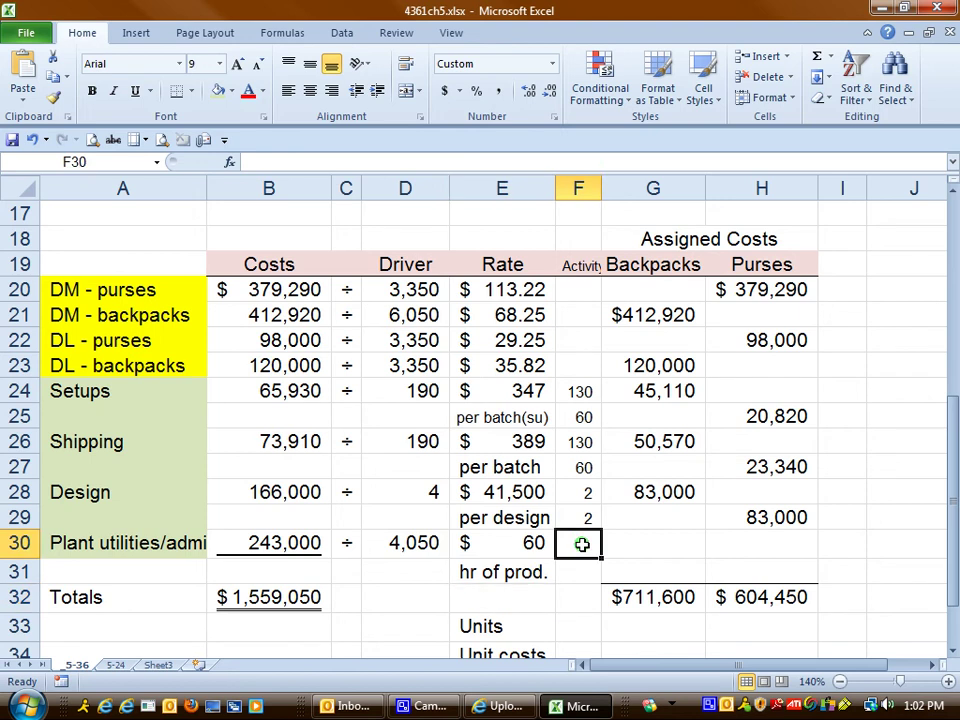
{"action": "type", "text": "145"}
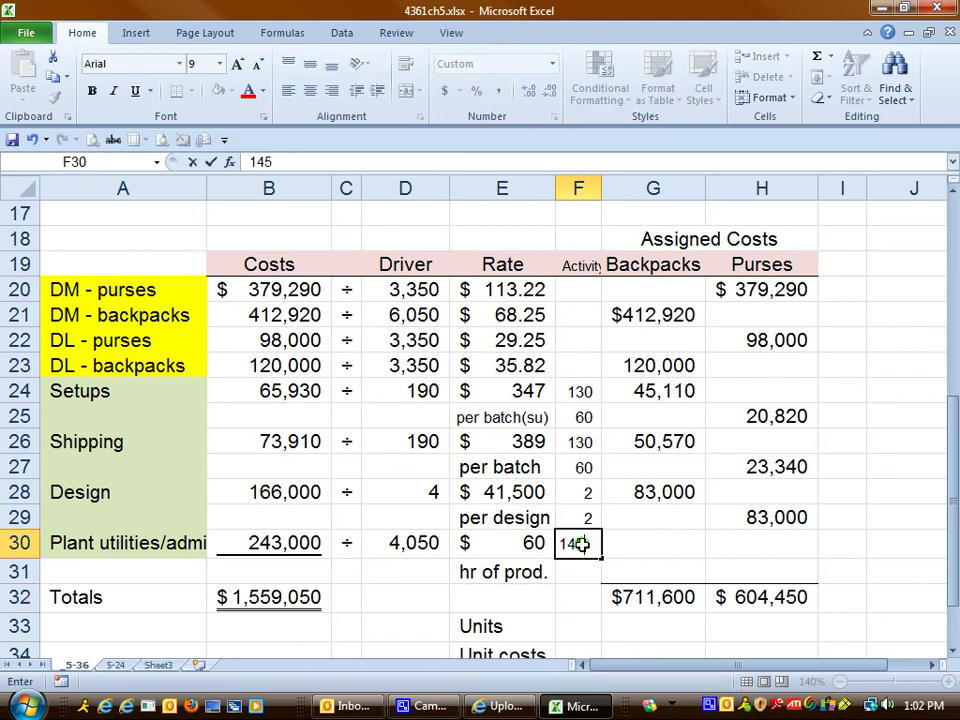
{"action": "type", "text": "0"}
{"action": "key", "text": "Return"}
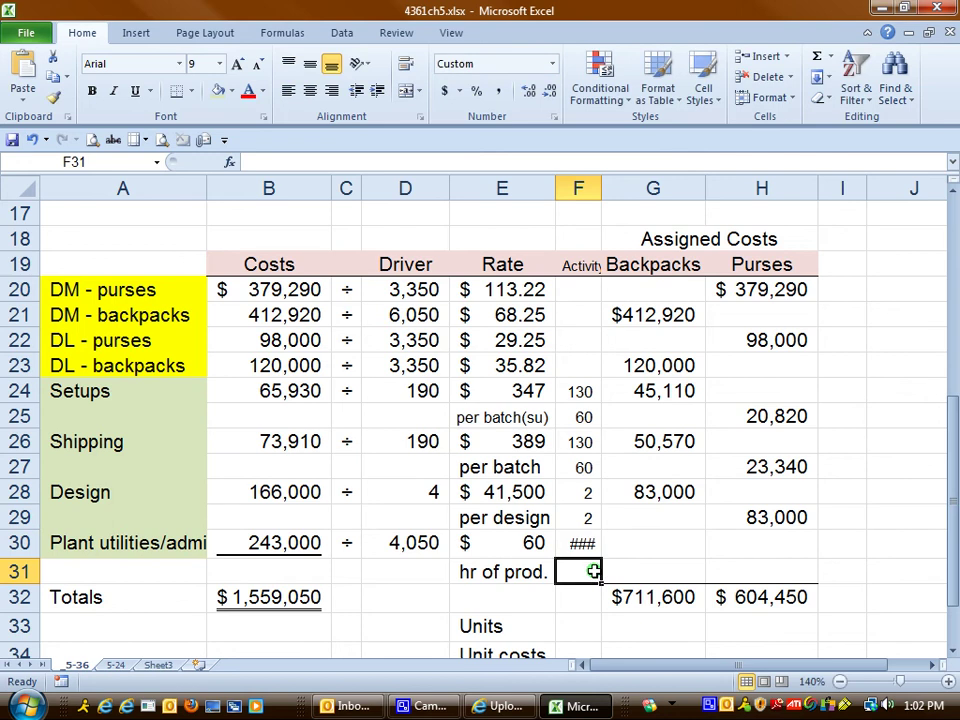
{"action": "type", "text": "260"}
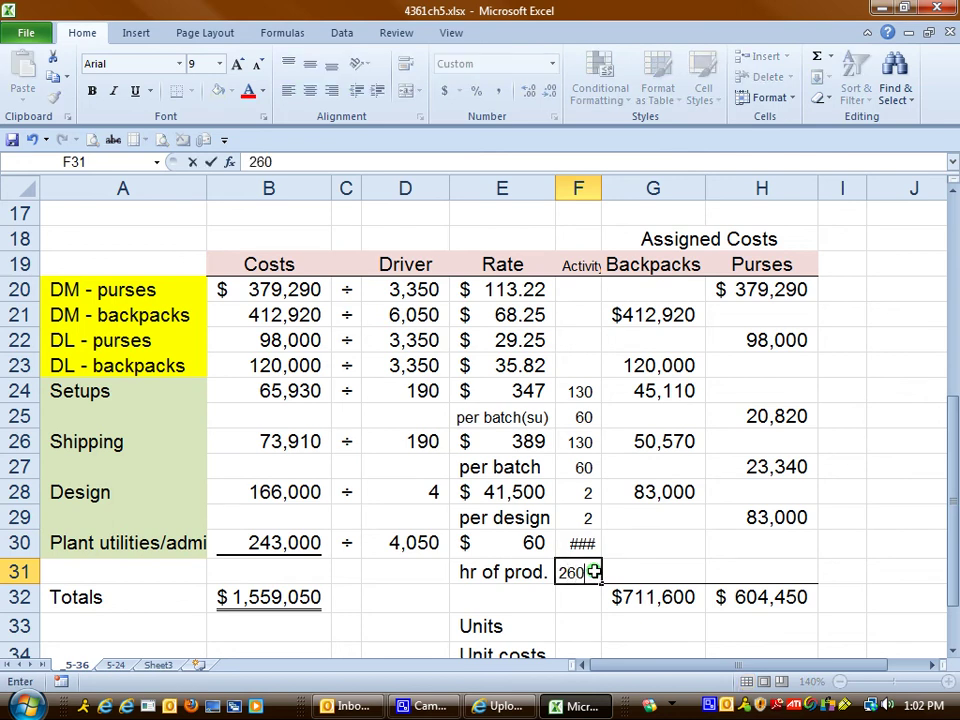
{"action": "type", "text": "0"}
{"action": "key", "text": "Return"}
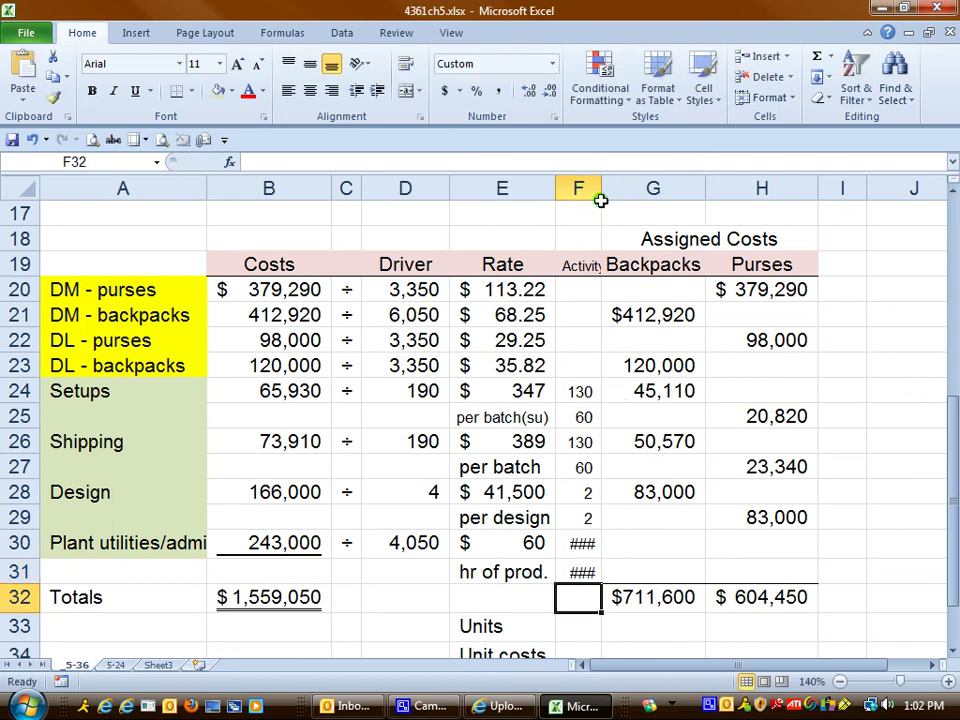
{"action": "mouse_move", "coordinate": [602, 199]}
{"action": "left_mouse_down"}
{"action": "mouse_move", "coordinate": [621, 200]}
{"action": "mouse_move", "coordinate": [622, 191]}
{"action": "left_mouse_up"}
Compute the backpacks plant utilities cost in G30 as rate E30 times F30 hours ($87,000)
{"action": "left_click", "coordinate": [516, 542]}
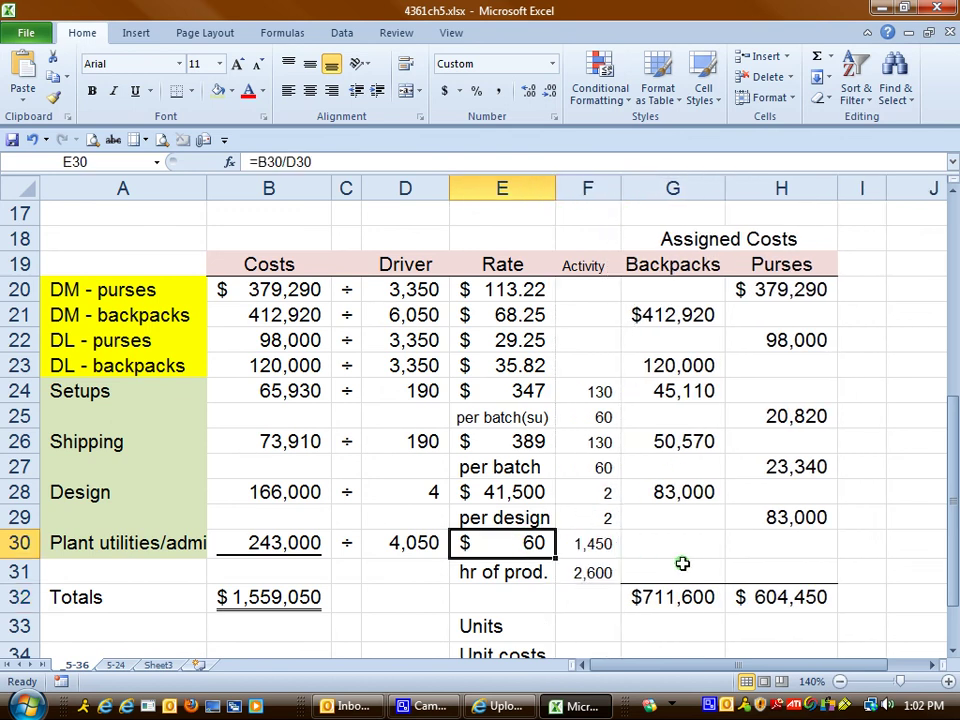
{"action": "left_click", "coordinate": [681, 550]}
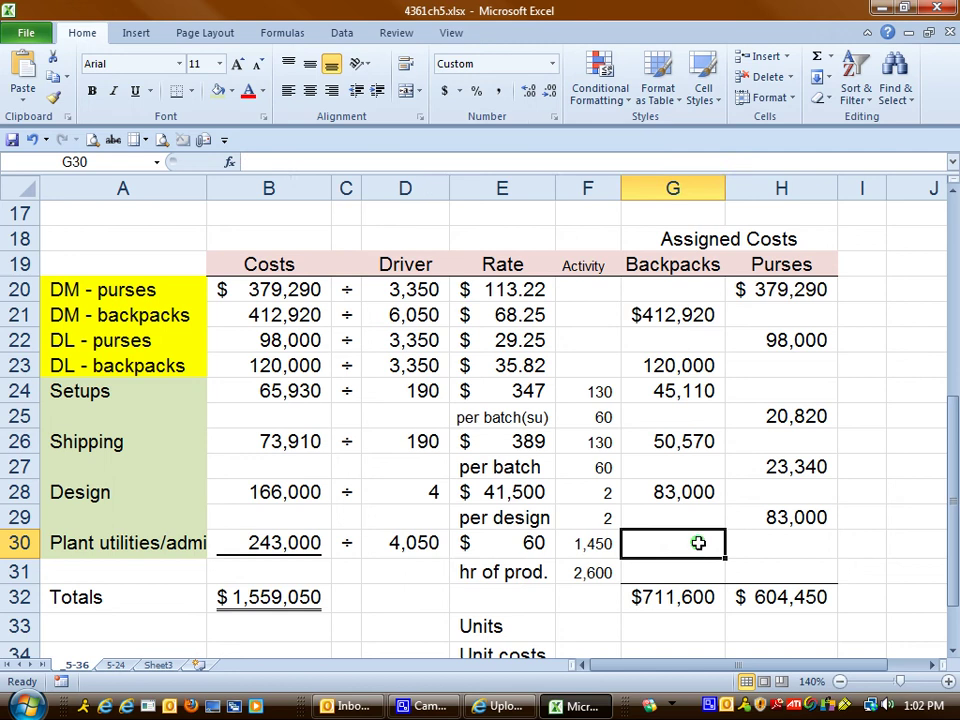
{"action": "type", "text": "="}
{"action": "left_click", "coordinate": [534, 543]}
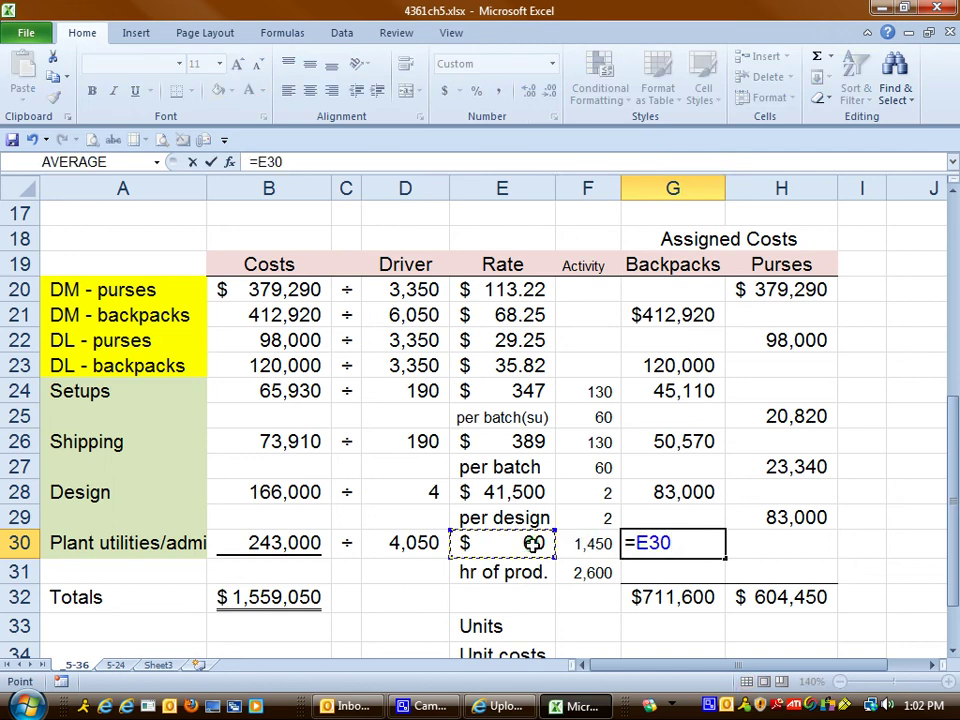
{"action": "type", "text": "*"}
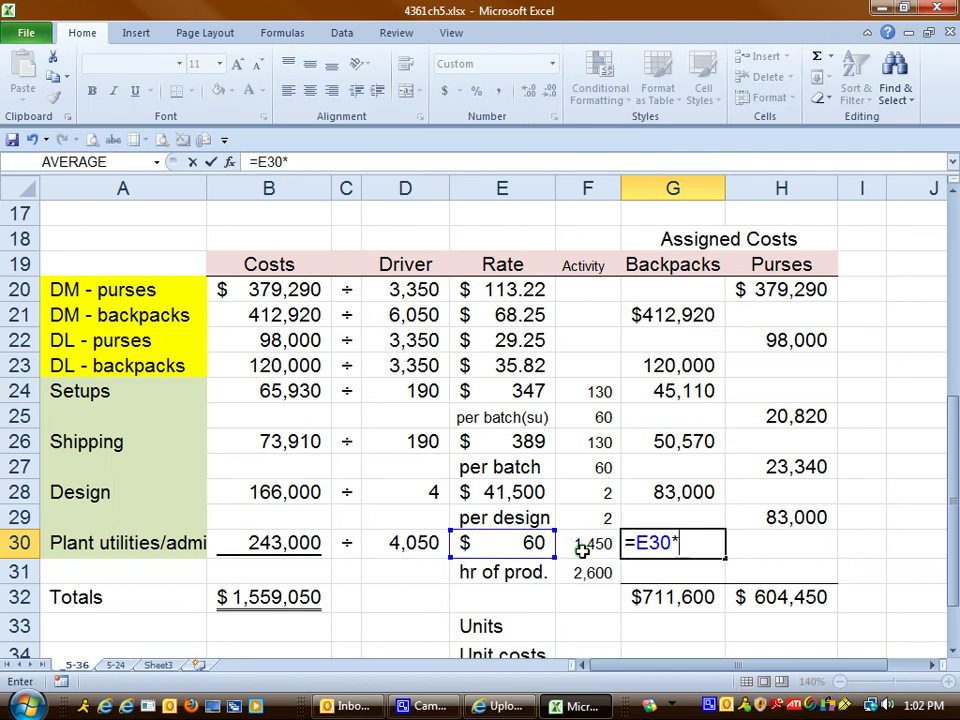
{"action": "left_click", "coordinate": [574, 549]}
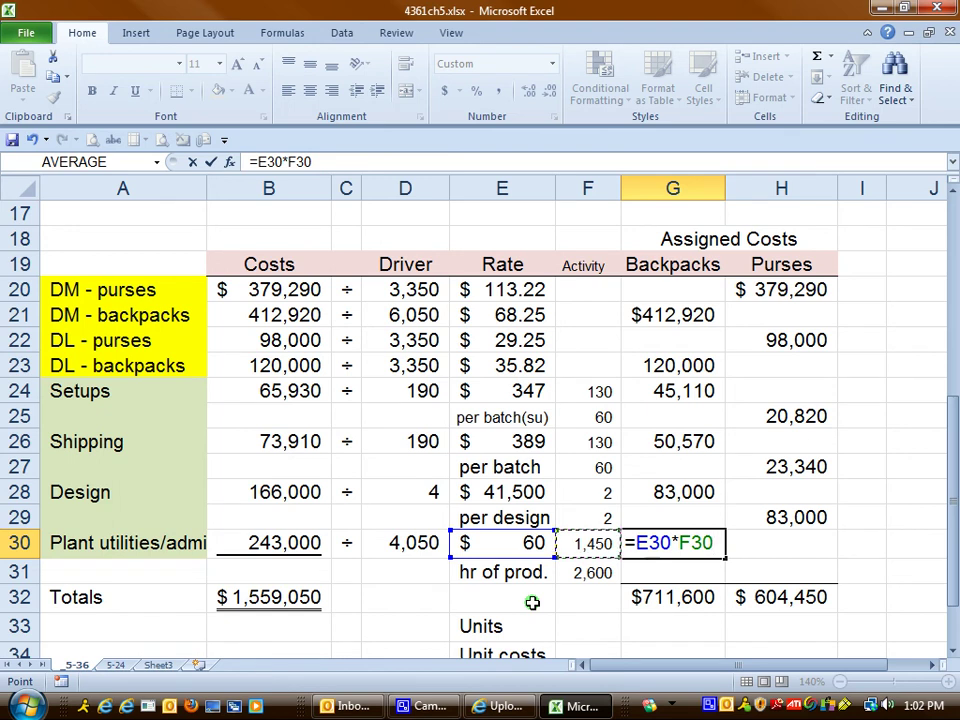
{"action": "key", "text": "Return"}
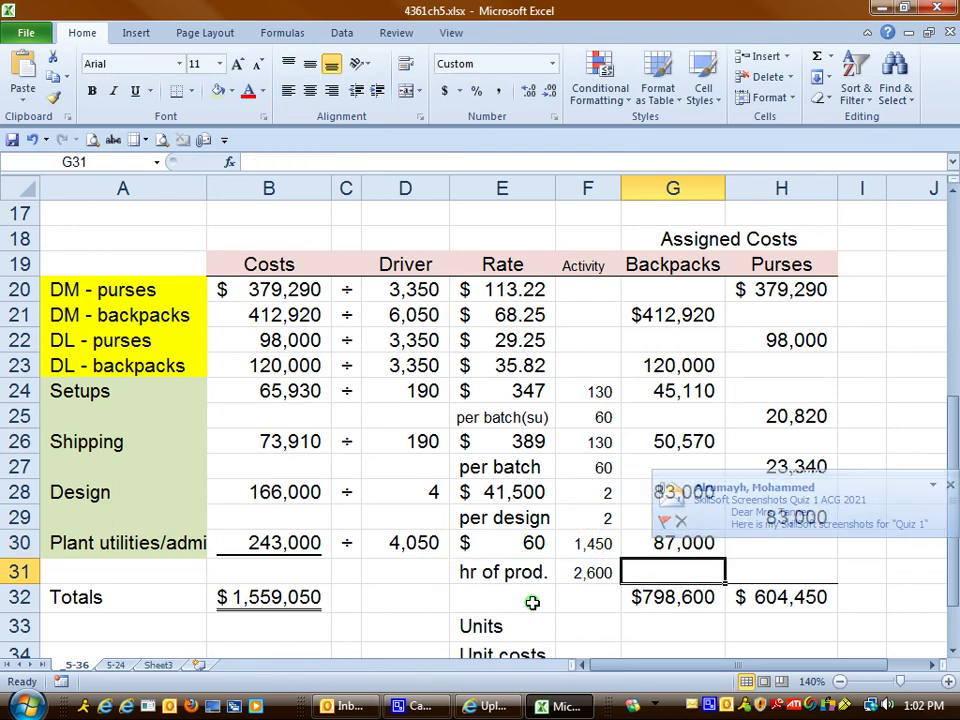
Compute purses plant utilities cost in H31 ($156,000) and check totals of $798,600 and $760,450
{"action": "left_click", "coordinate": [737, 568]}
{"action": "type", "text": "="}
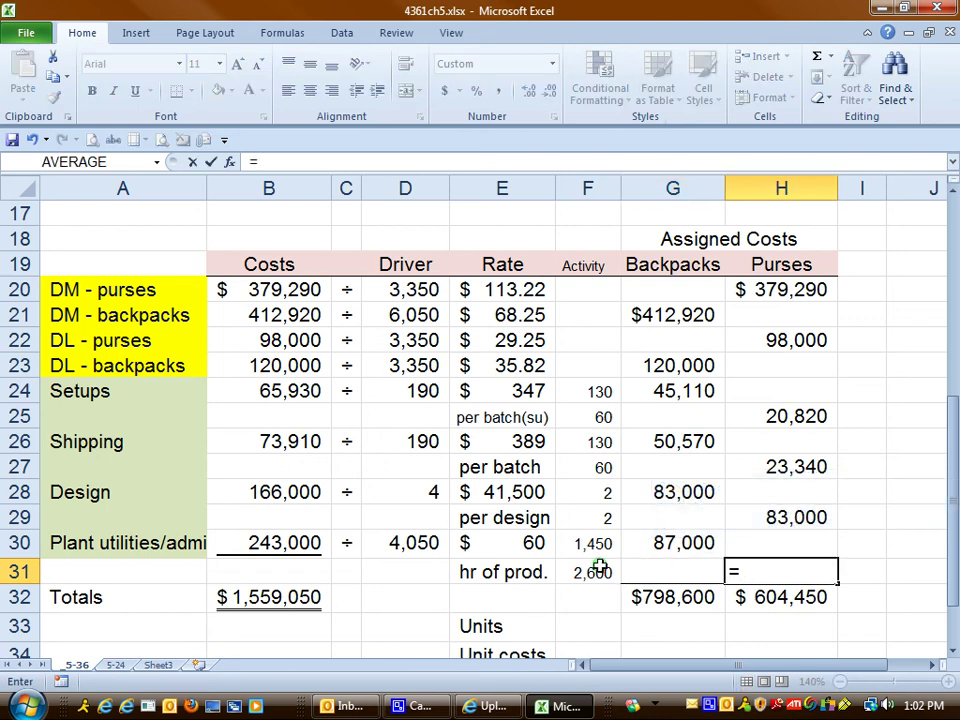
{"action": "left_click", "coordinate": [591, 568]}
{"action": "type", "text": "*"}
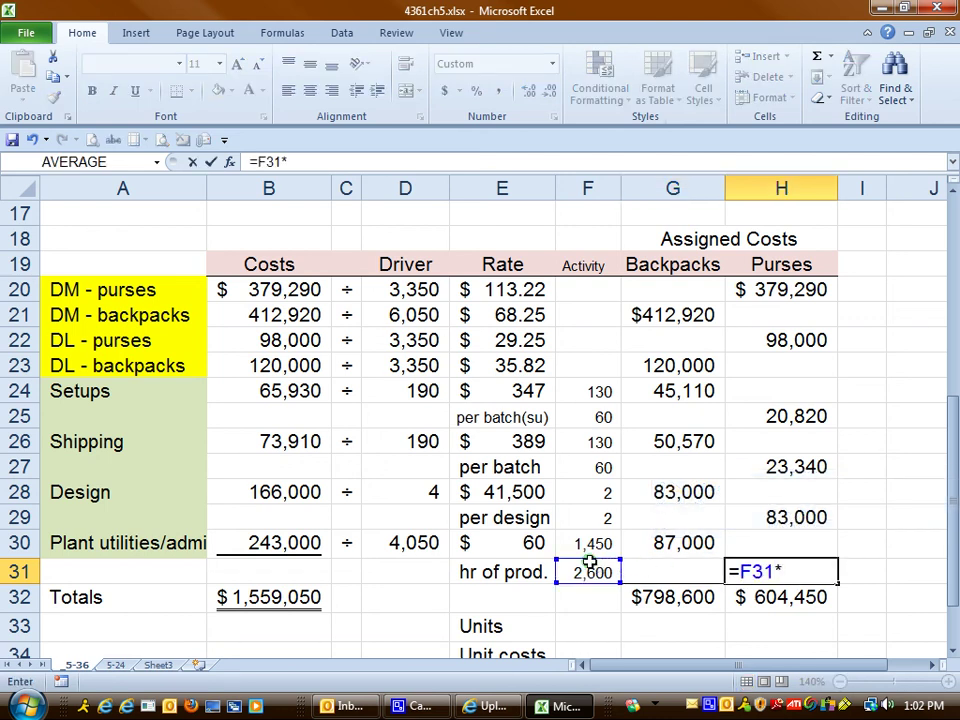
{"action": "left_click", "coordinate": [531, 543]}
{"action": "key", "text": "Return"}
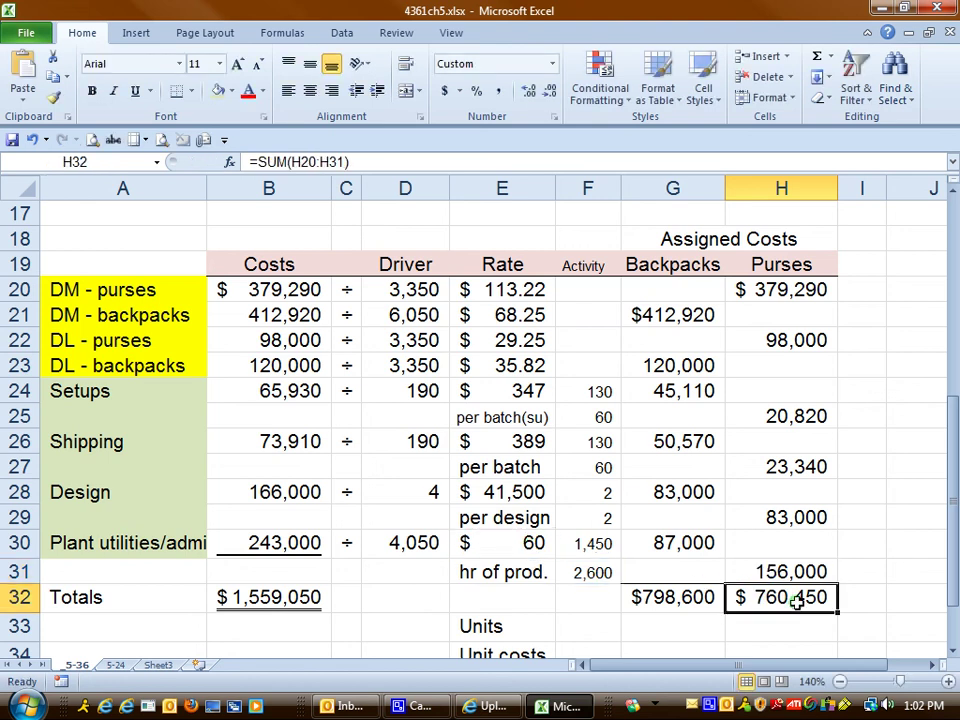
{"action": "left_click", "coordinate": [820, 571]}
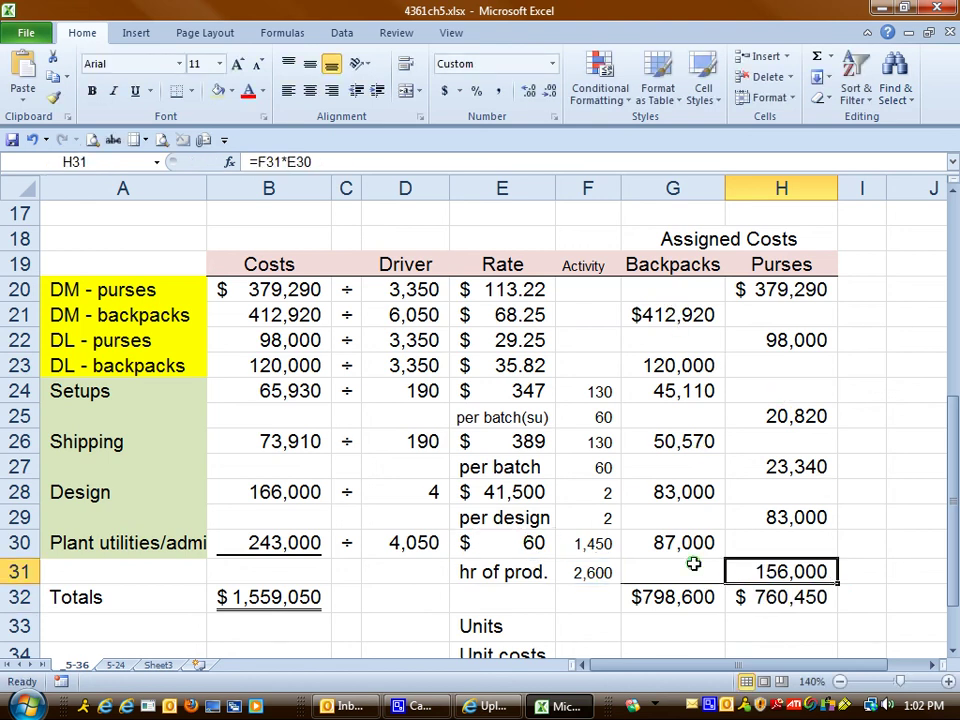
{"action": "left_click", "coordinate": [675, 595]}
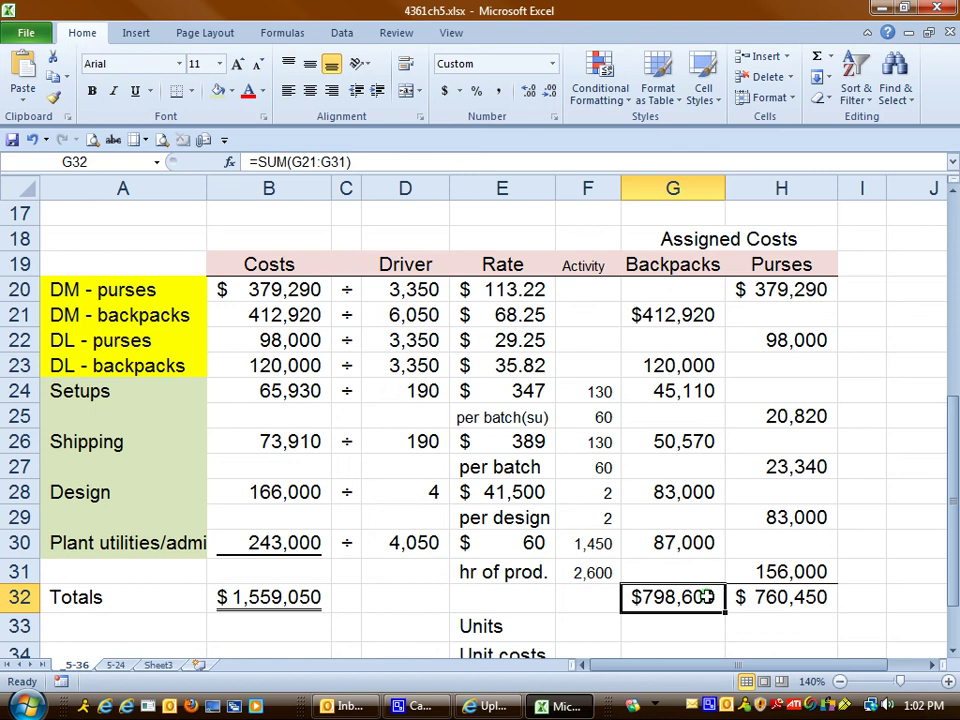
{"action": "left_click", "coordinate": [750, 598]}
Label the totals row 'Total' and verify the backpack and purse cost column sums
{"action": "left_click", "coordinate": [717, 600]}
{"action": "left_click", "coordinate": [541, 602]}
{"action": "type", "text": "To"}
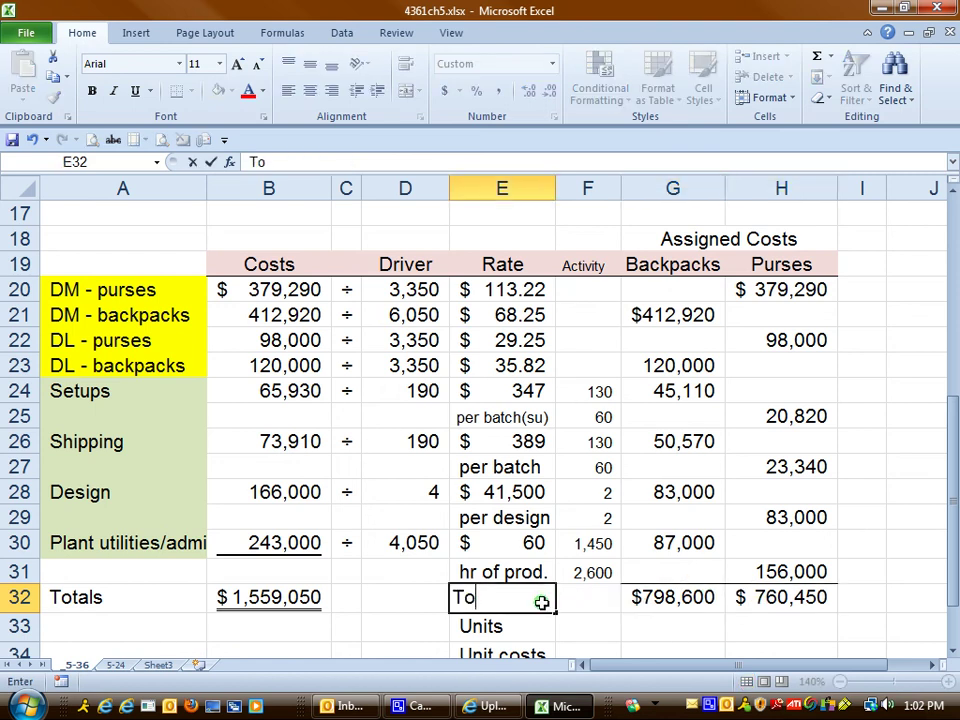
{"action": "type", "text": "tal"}
{"action": "key", "text": "Return"}
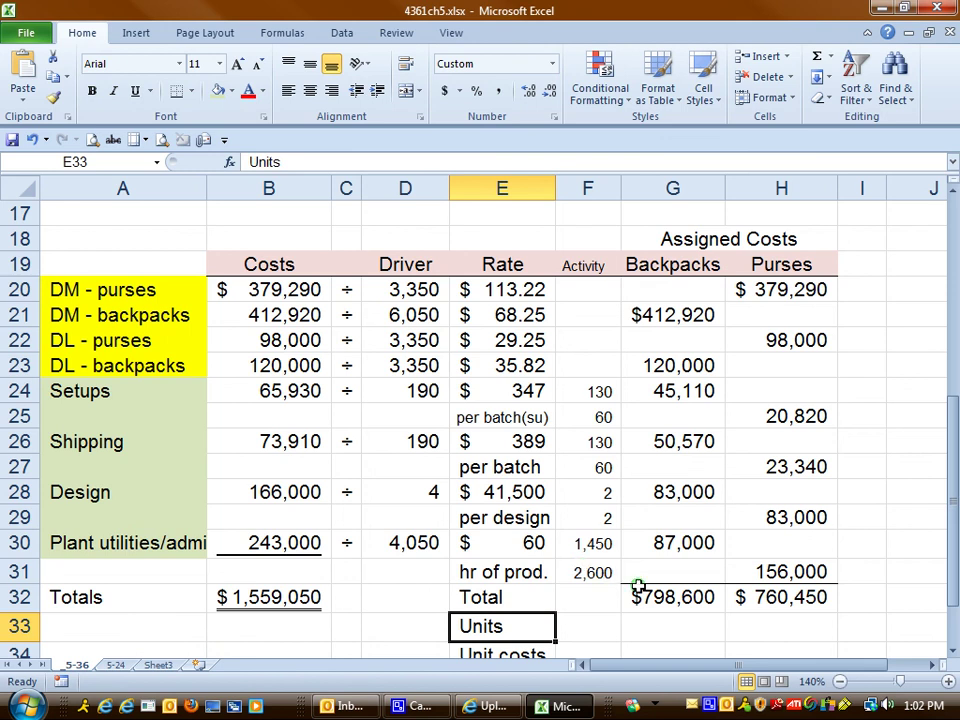
{"action": "left_click", "coordinate": [640, 596]}
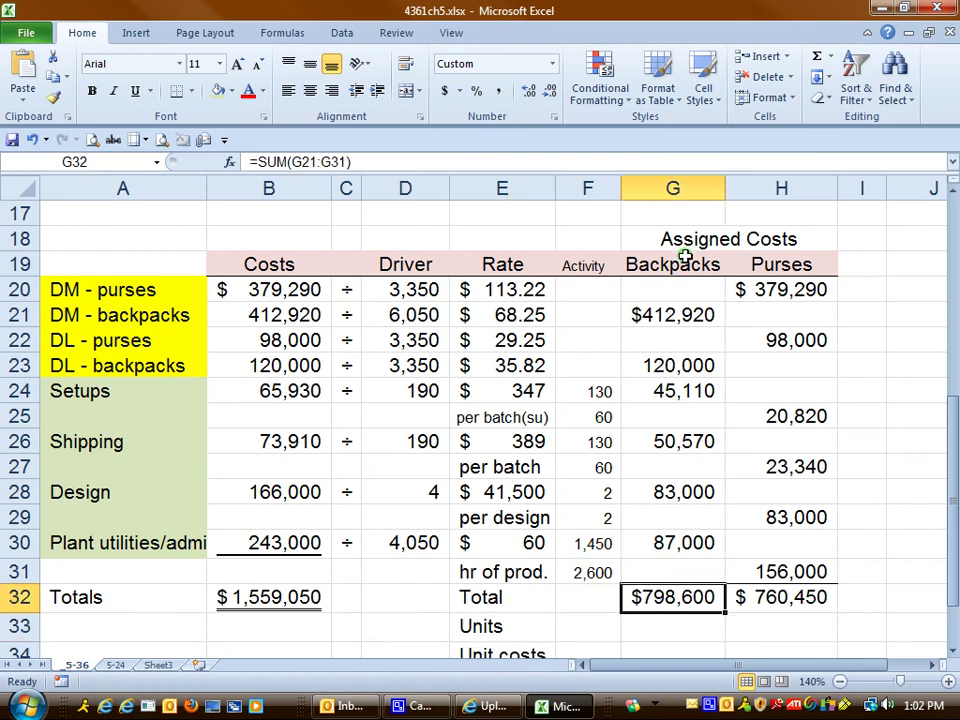
{"action": "left_click_drag", "start_coordinate": [684, 262], "coordinate": [695, 575]}
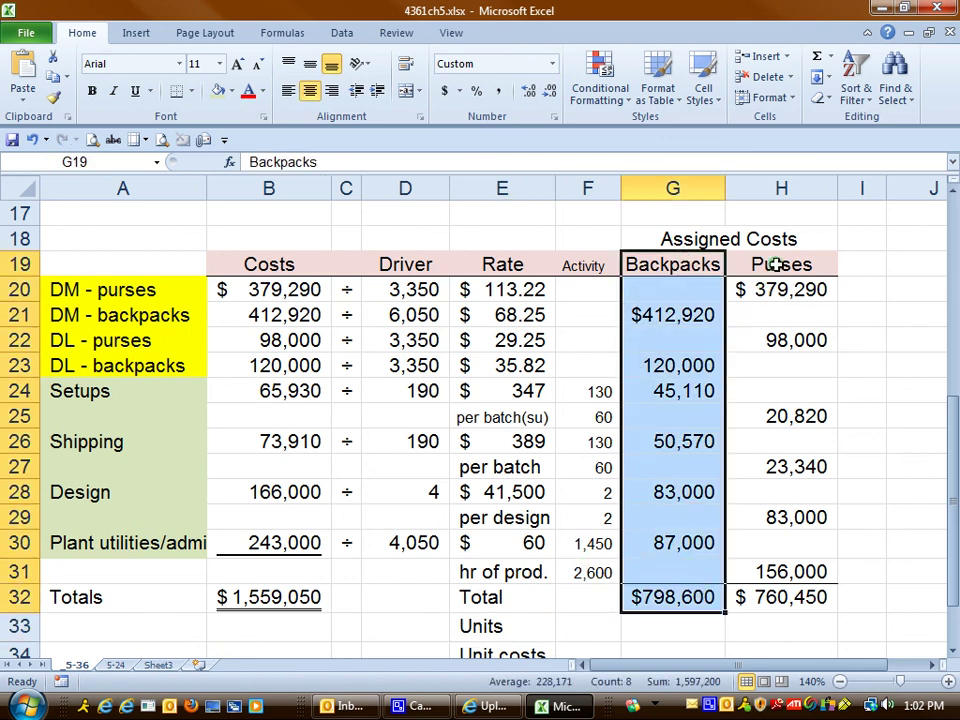
{"action": "left_click_drag", "start_coordinate": [767, 264], "coordinate": [793, 596]}
{"action": "left_click", "coordinate": [870, 570]}
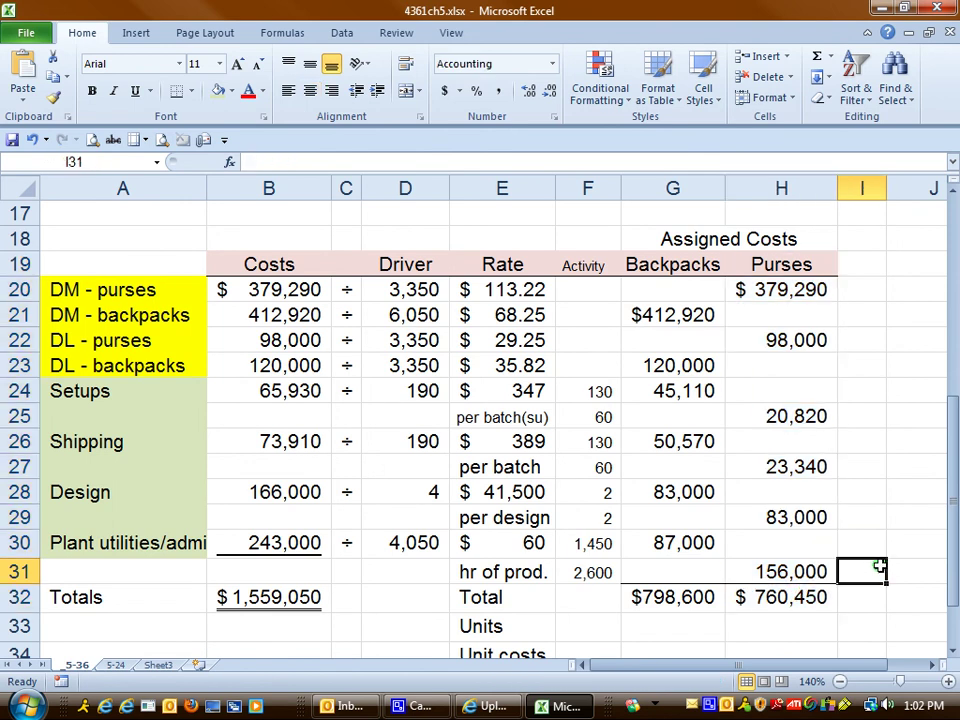
Enter units of 6,050 for backpacks and 3,350 for purses
{"action": "scroll", "coordinate": [830, 530], "scroll_direction": "down", "scroll_amount": 3}
{"action": "left_click", "coordinate": [690, 426]}
{"action": "left_click_drag", "start_coordinate": [953, 476], "coordinate": [954, 407]}
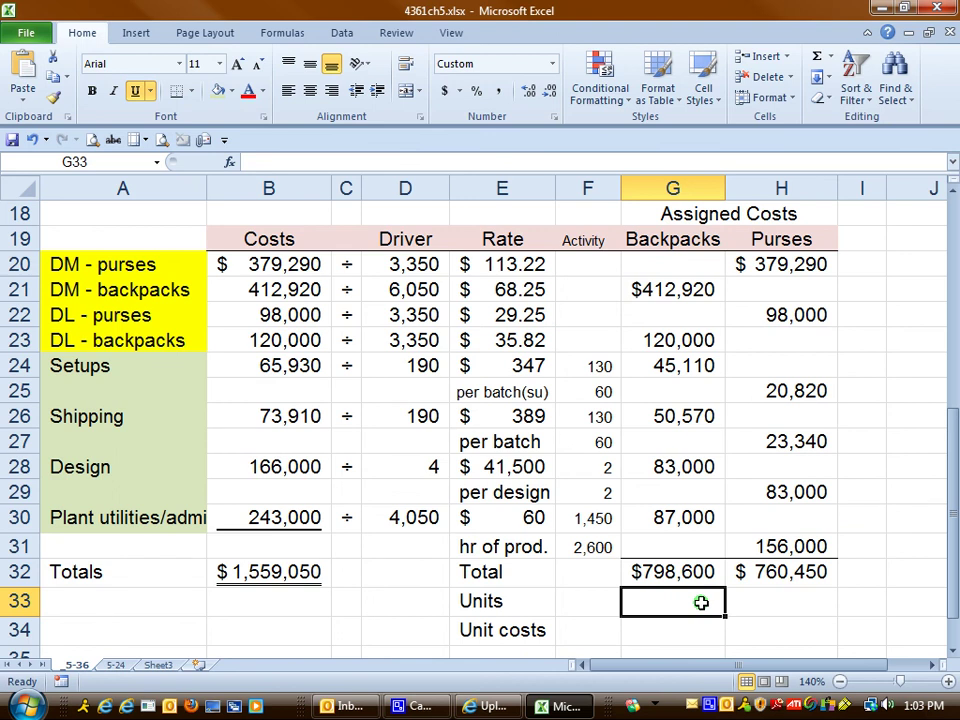
{"action": "type", "text": "65"}
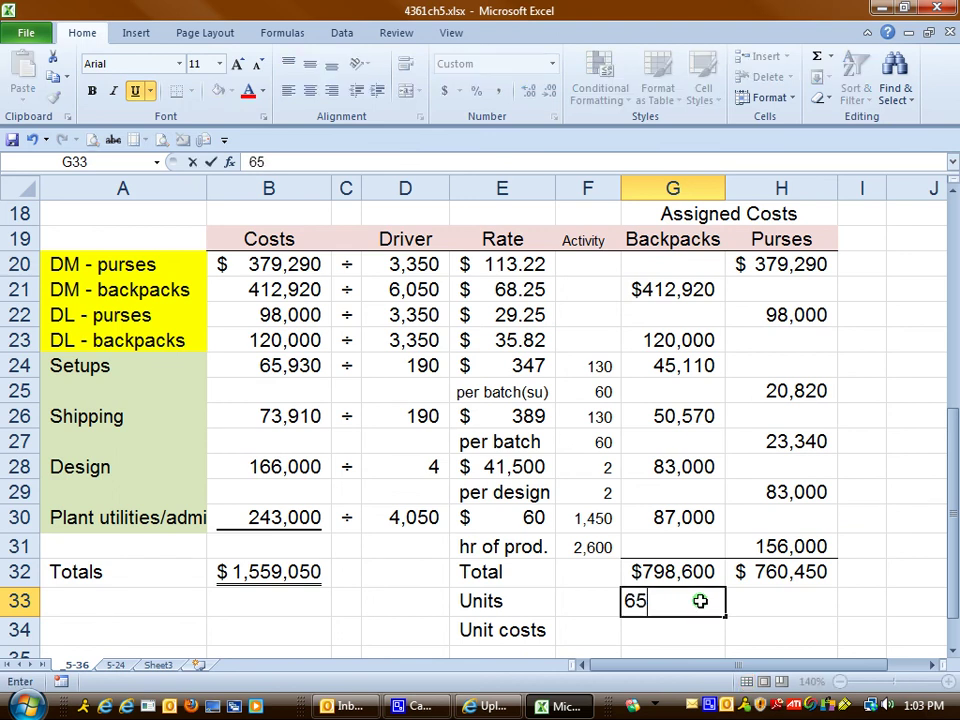
{"action": "type", "text": "0"}
{"action": "key", "text": "BackSpace"}
{"action": "key", "text": "BackSpace"}
{"action": "type", "text": "05"}
{"action": "type", "text": "0"}
{"action": "key", "text": "Return"}
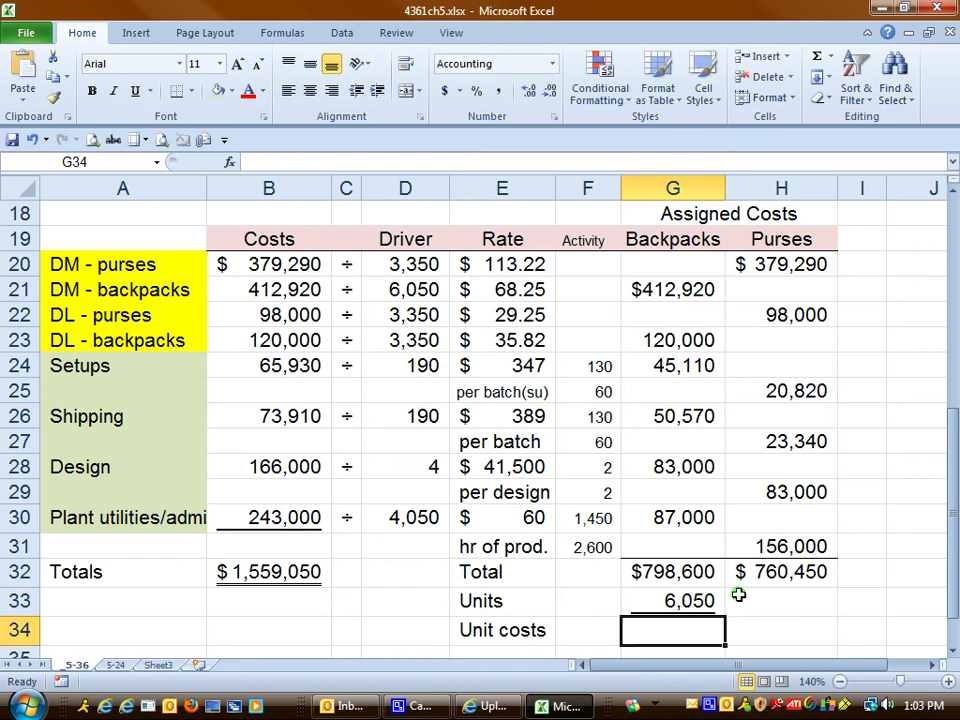
{"action": "left_click", "coordinate": [815, 598]}
{"action": "type", "text": "3,35"}
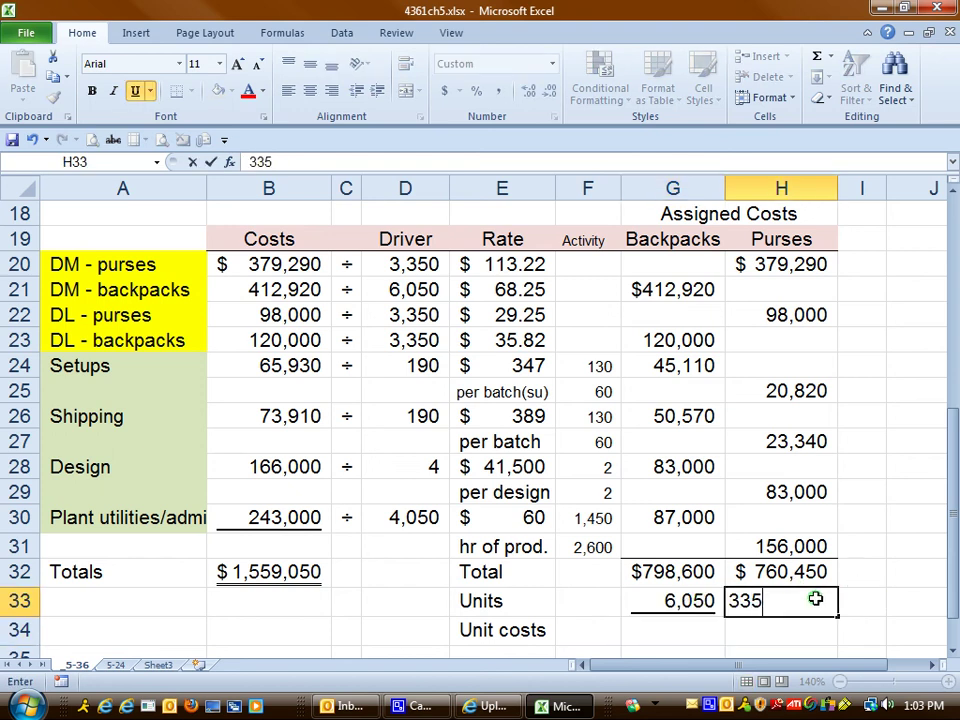
{"action": "type", "text": "0"}
{"action": "key", "text": "Return"}
Compute unit cost as total divided by units, filled across: $132.00 backpacks, $227.00 purses
{"action": "left_click", "coordinate": [704, 622]}
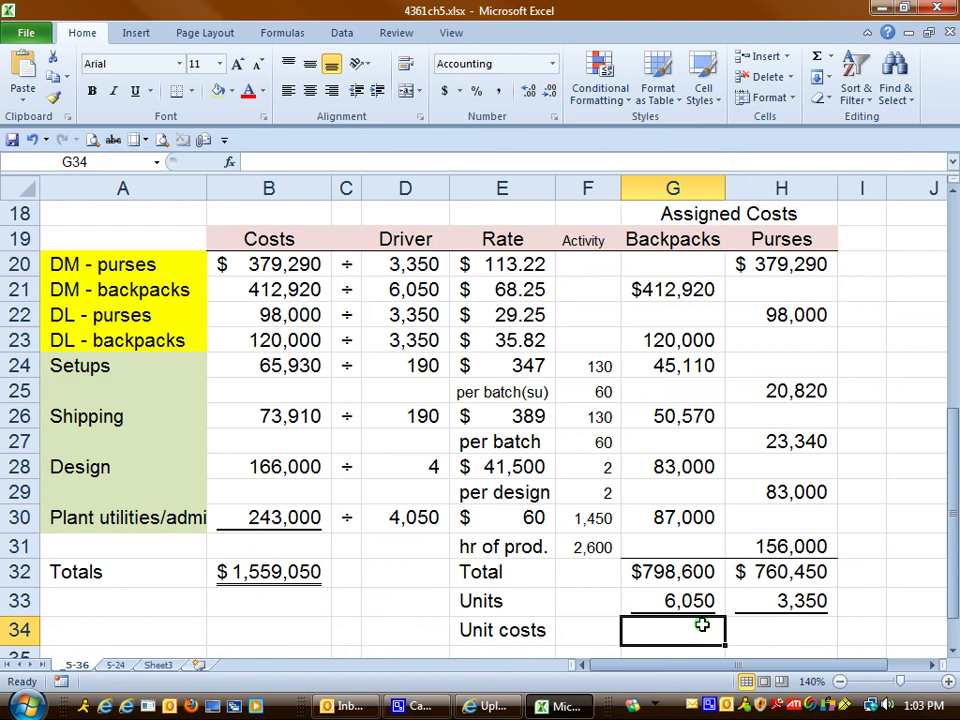
{"action": "type", "text": "="}
{"action": "key", "text": "Up"}
{"action": "key", "text": "Up"}
{"action": "type", "text": "/"}
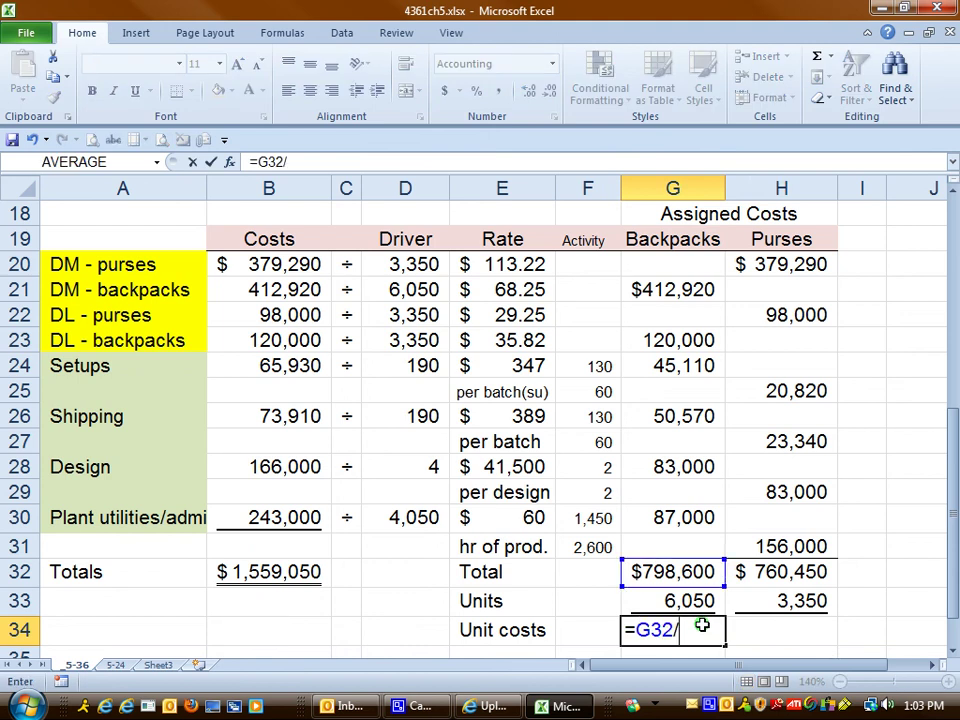
{"action": "key", "text": "Up"}
{"action": "key", "text": "Return"}
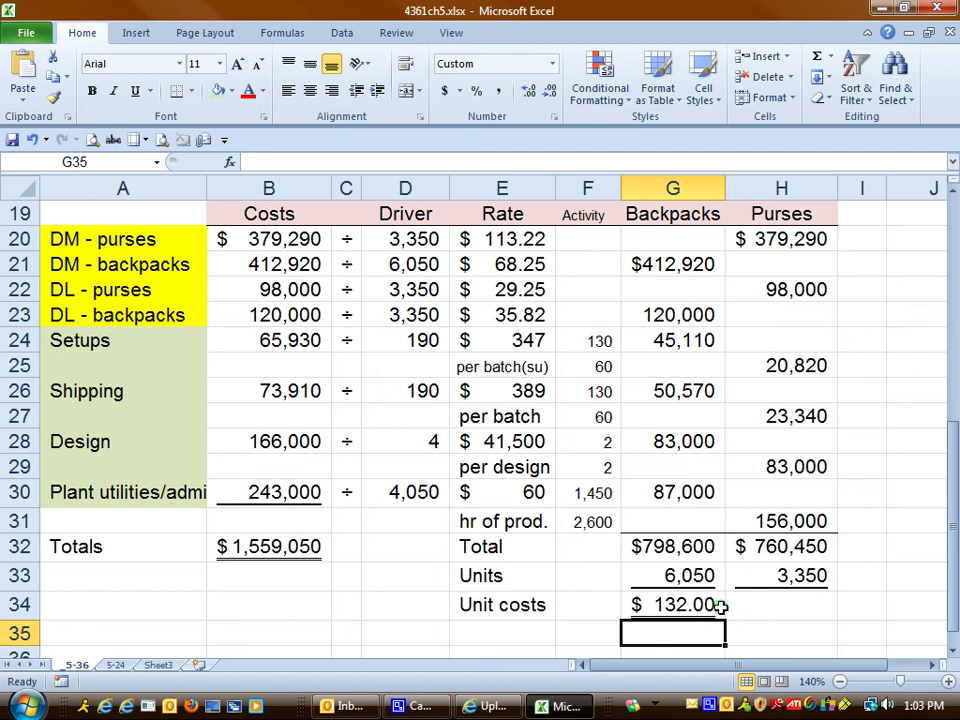
{"action": "left_click", "coordinate": [720, 610]}
{"action": "left_click_drag", "start_coordinate": [729, 620], "coordinate": [785, 620]}
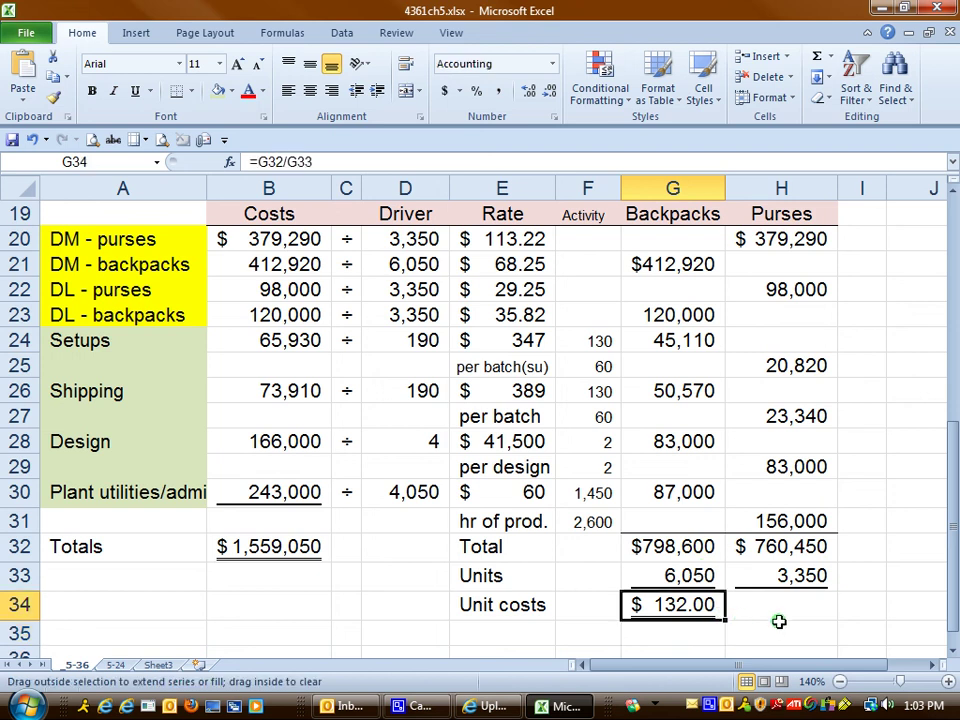
{"action": "left_click", "coordinate": [681, 636]}
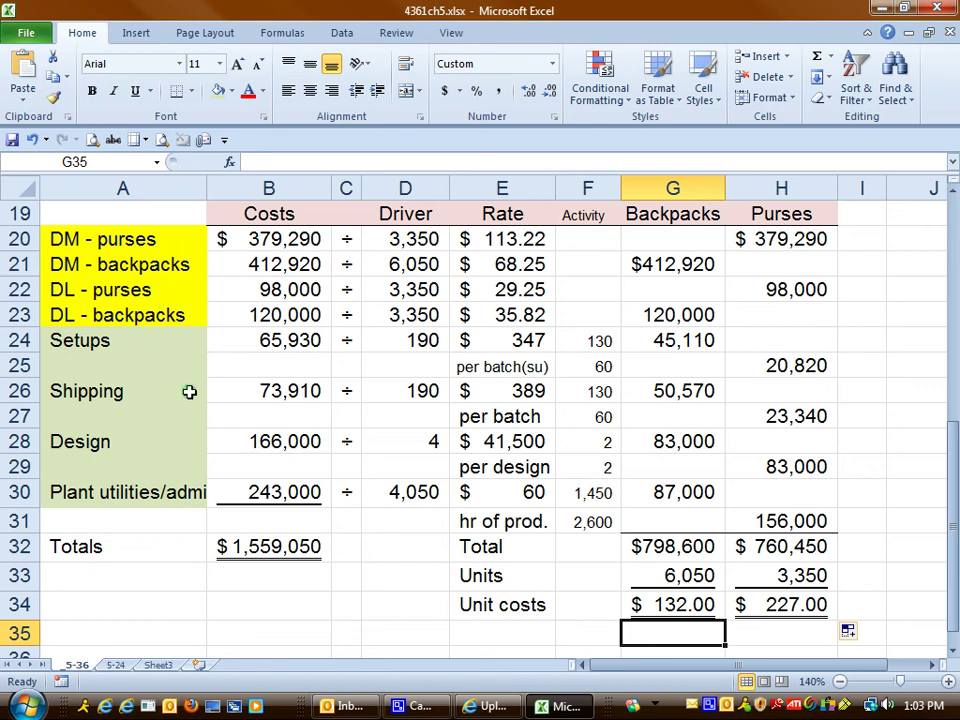
{"action": "left_click", "coordinate": [486, 441]}
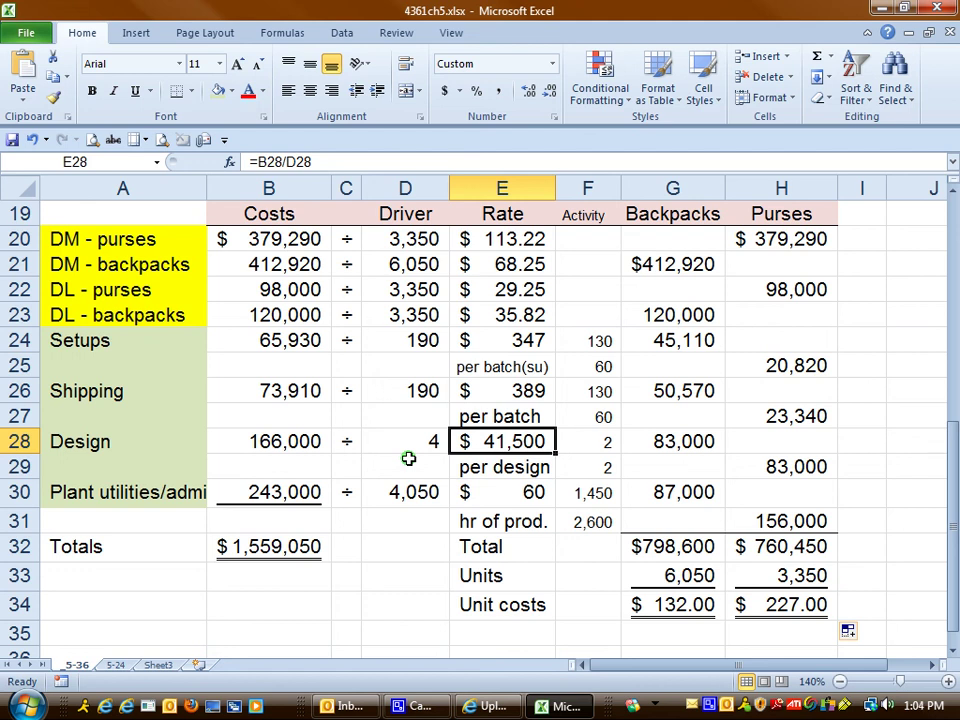
{"action": "left_click", "coordinate": [463, 391]}
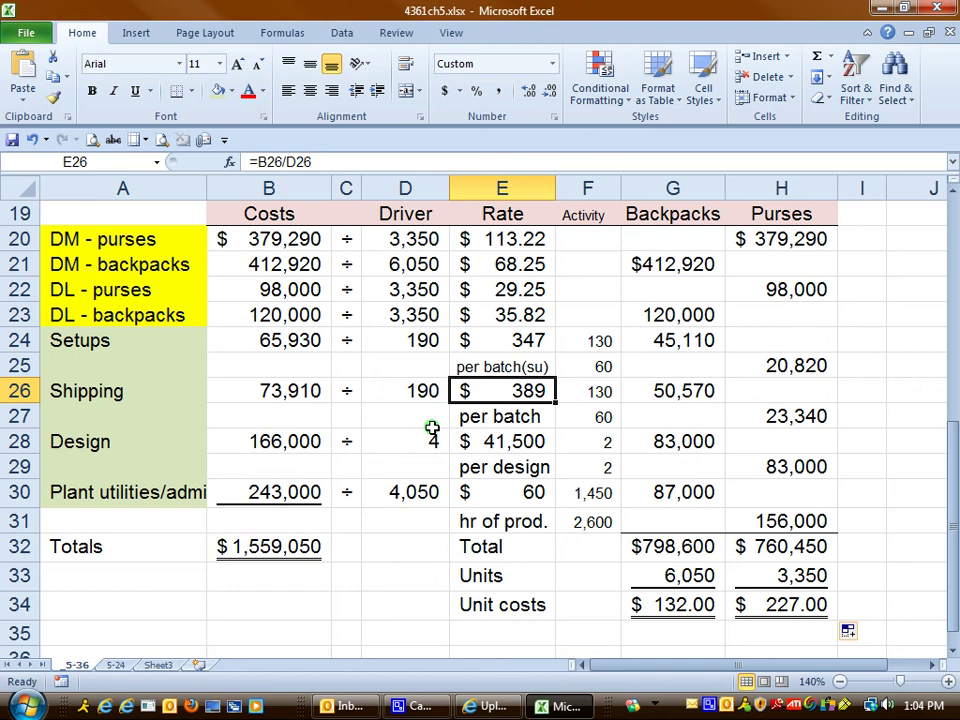
{"action": "left_click", "coordinate": [540, 343]}
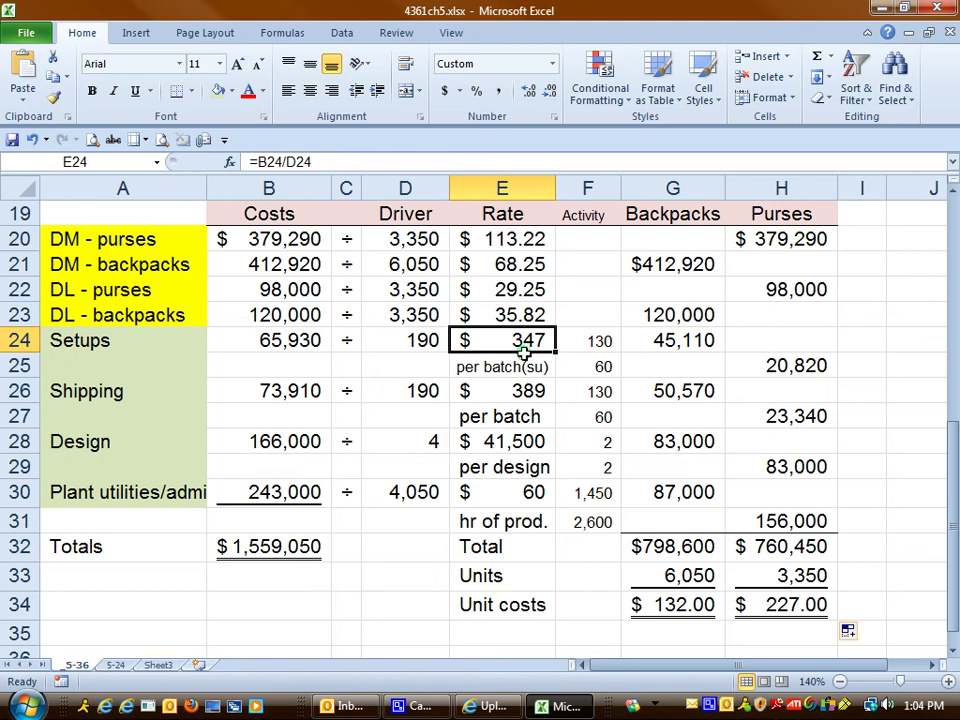
{"action": "left_click", "coordinate": [508, 241]}
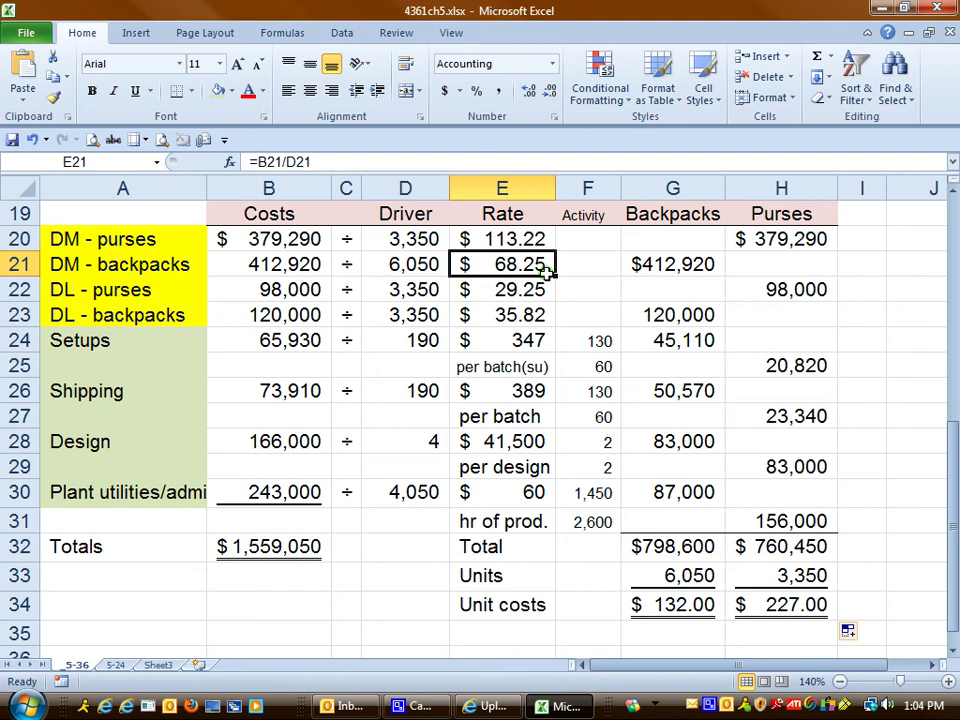
{"action": "key", "text": "Up"}
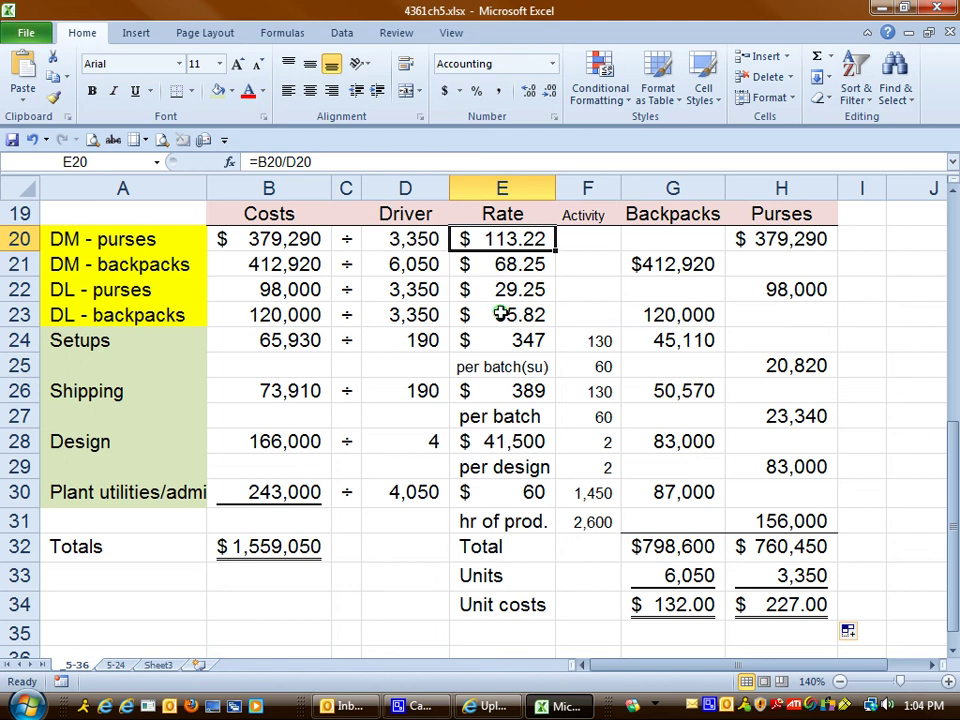
{"action": "left_click_drag", "start_coordinate": [503, 290], "coordinate": [503, 312]}
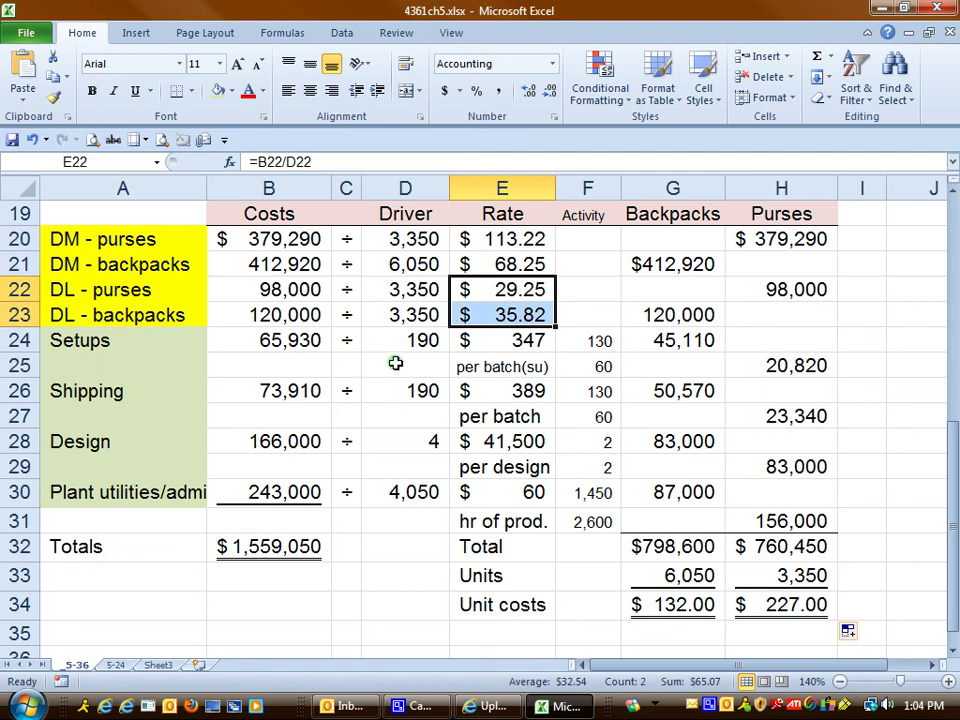
{"action": "left_click", "coordinate": [497, 314]}
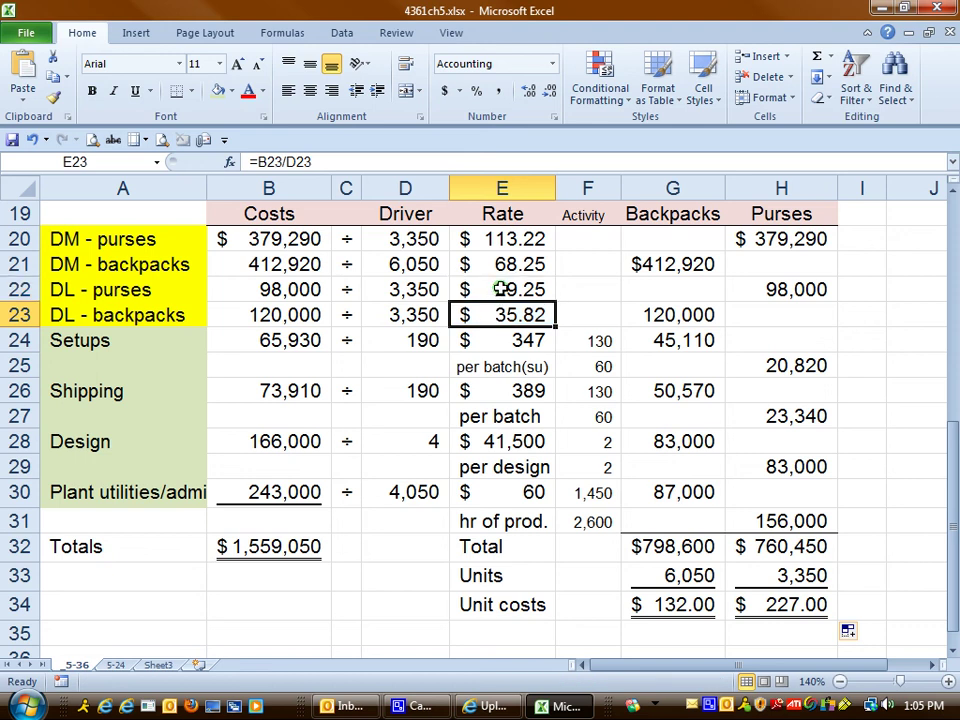
{"action": "left_click", "coordinate": [500, 289]}
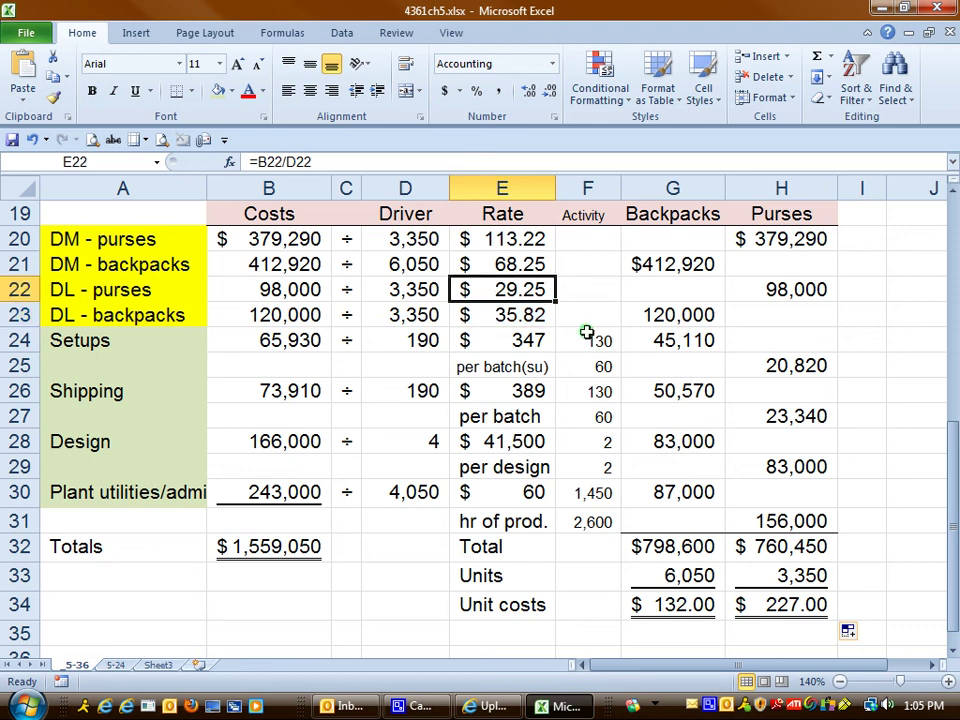